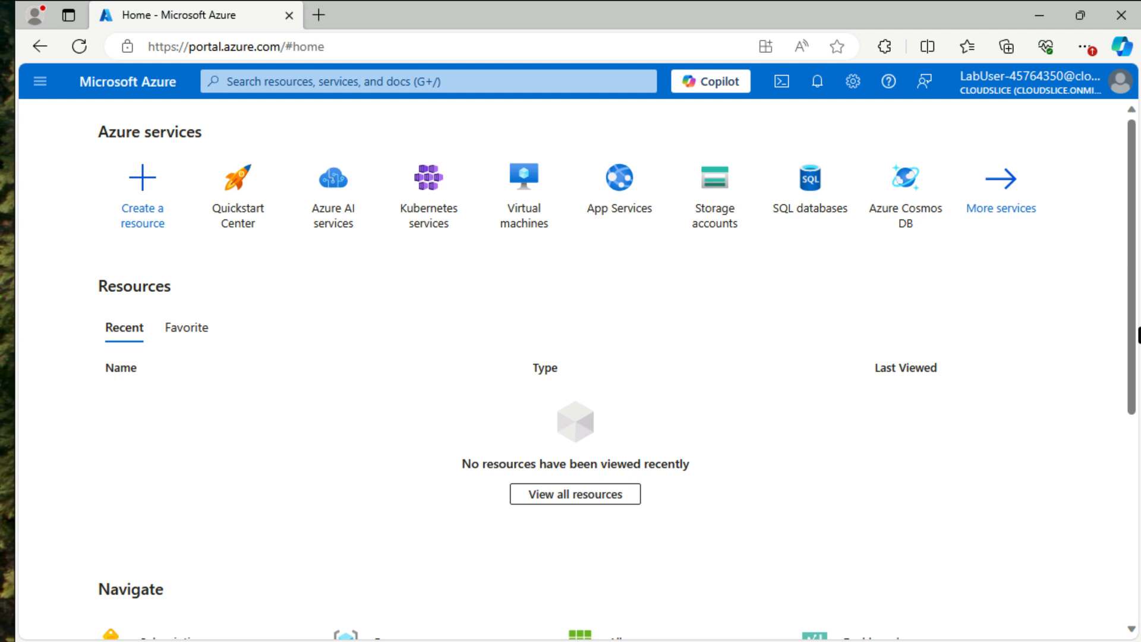
# Start creating a new Web App from App Services.
pyautogui.click(618, 188)
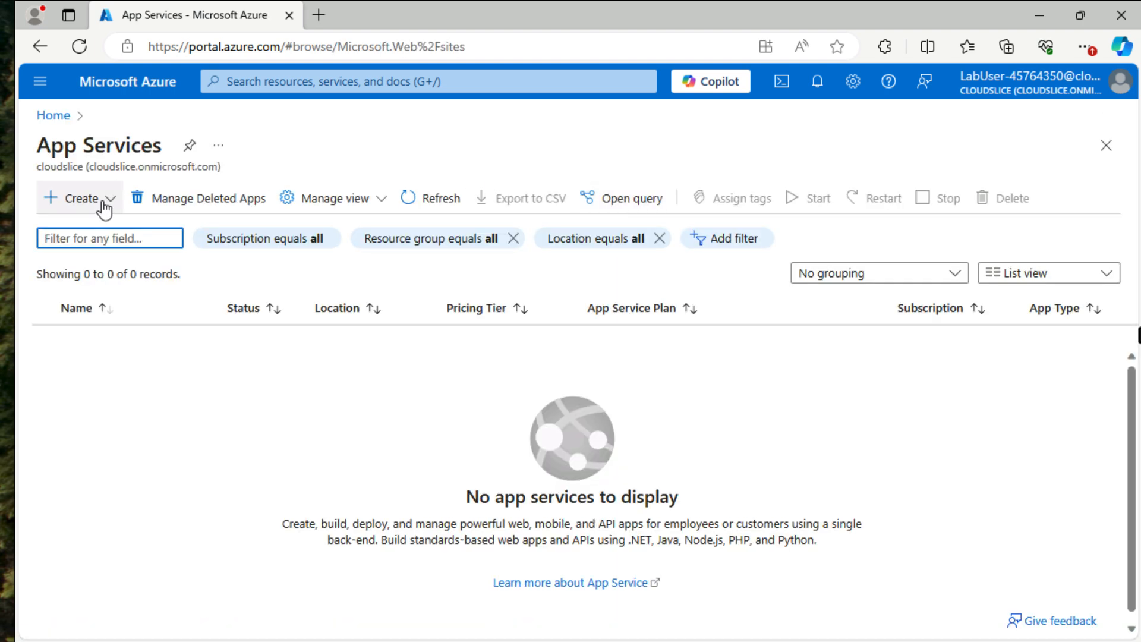
pyautogui.click(104, 208)
pyautogui.click(68, 235)
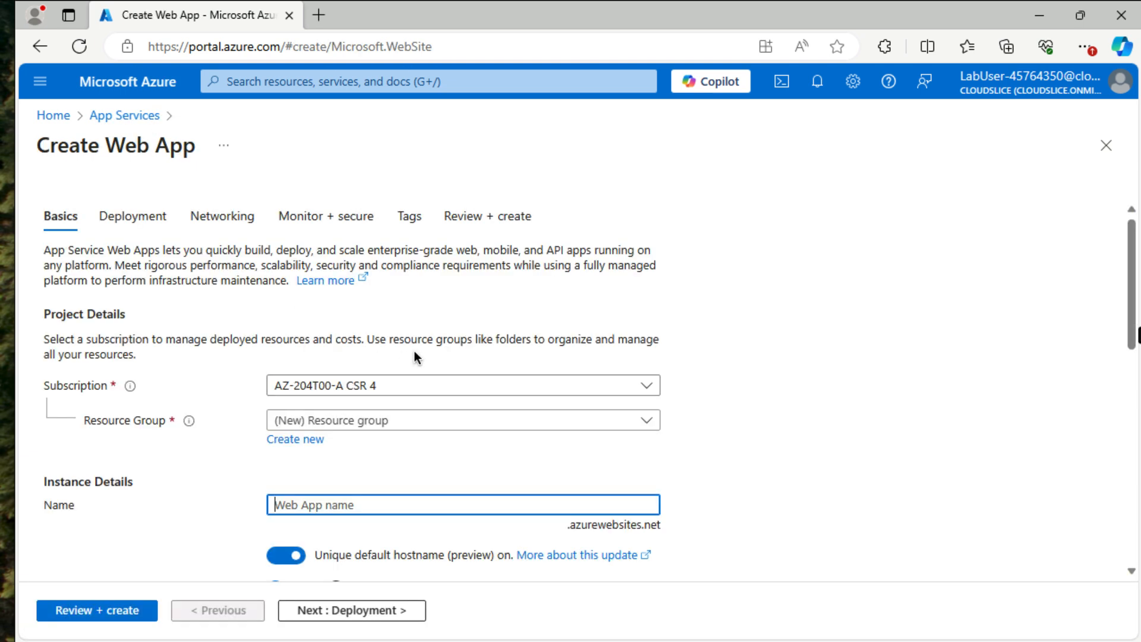
# Assign the web app to the existing resource group ApiService-lod45764350 and name it httpapi45764350.
pyautogui.scroll(-1, 604, 312)
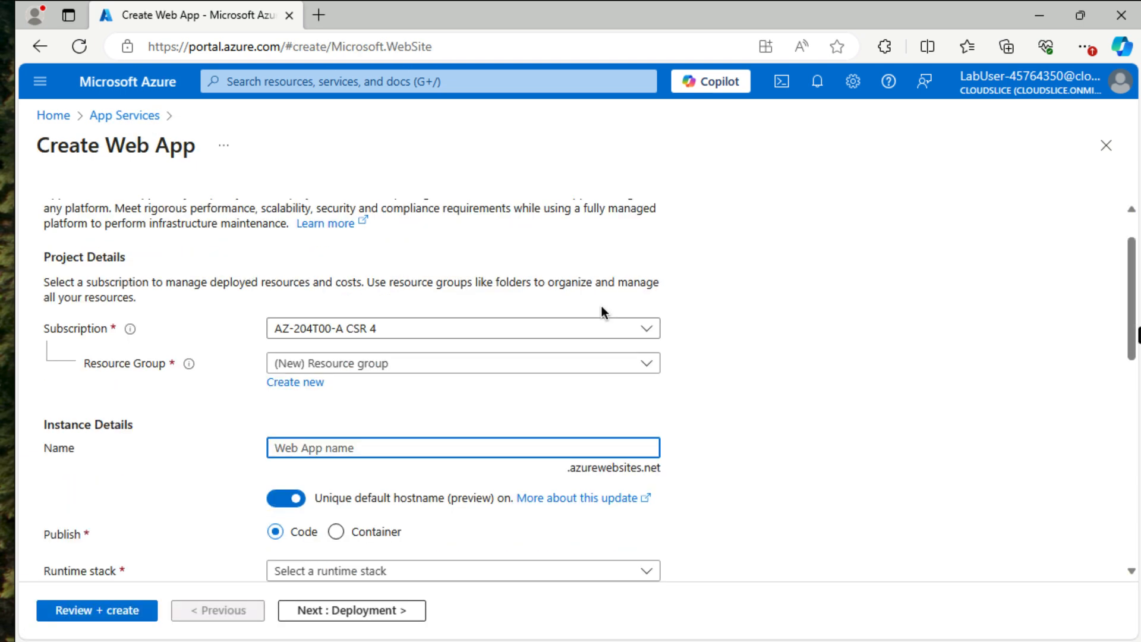
pyautogui.click(476, 363)
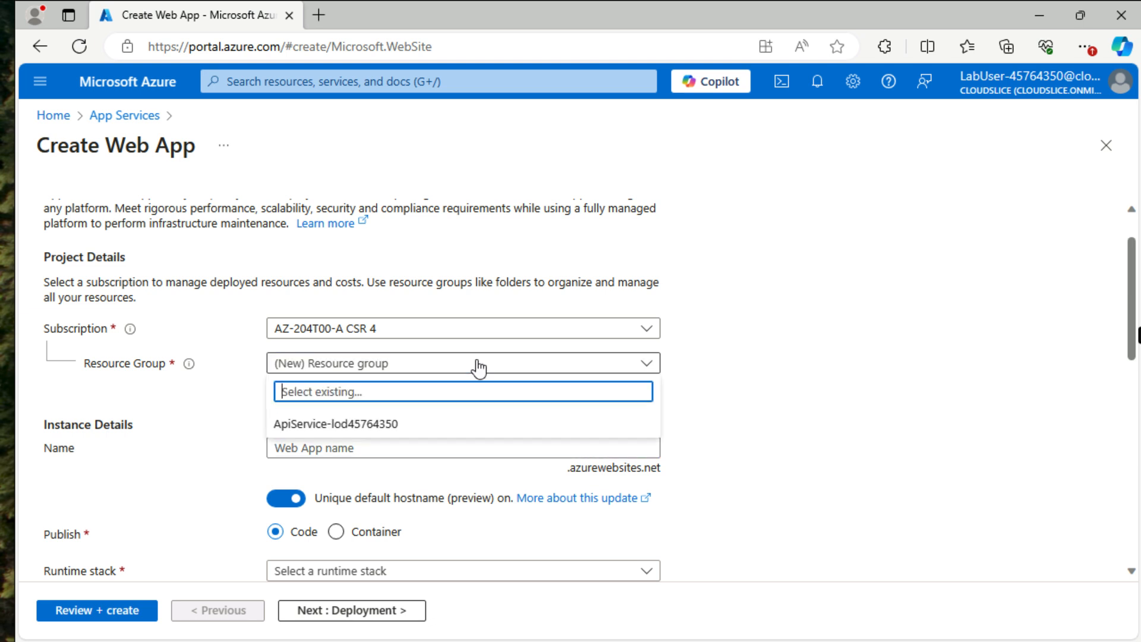
pyautogui.click(316, 432)
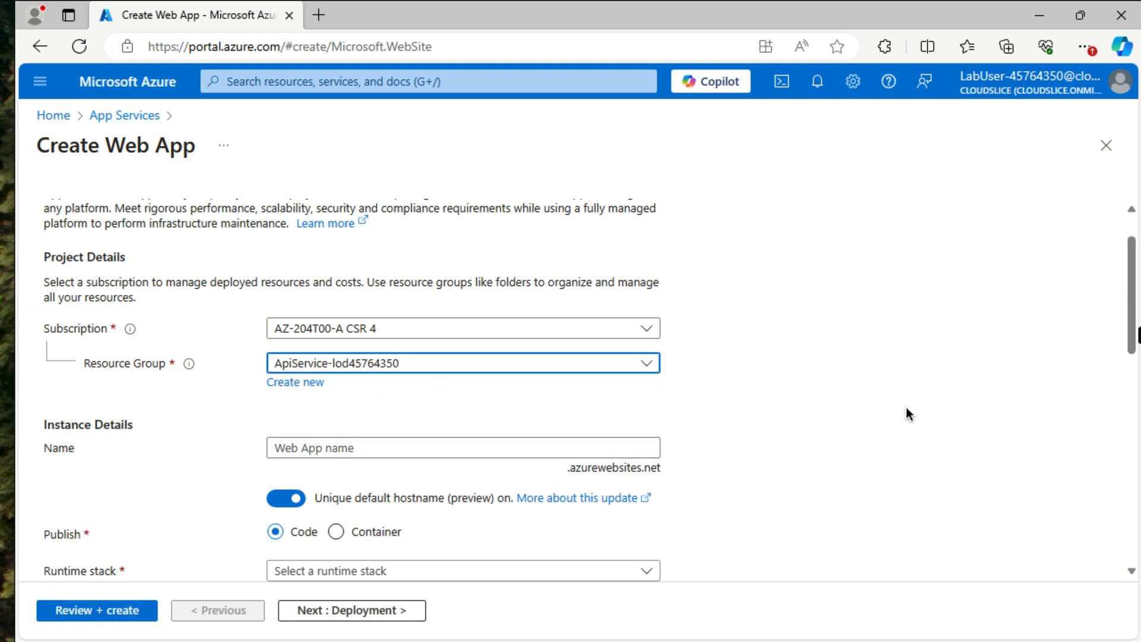
pyautogui.click(570, 446)
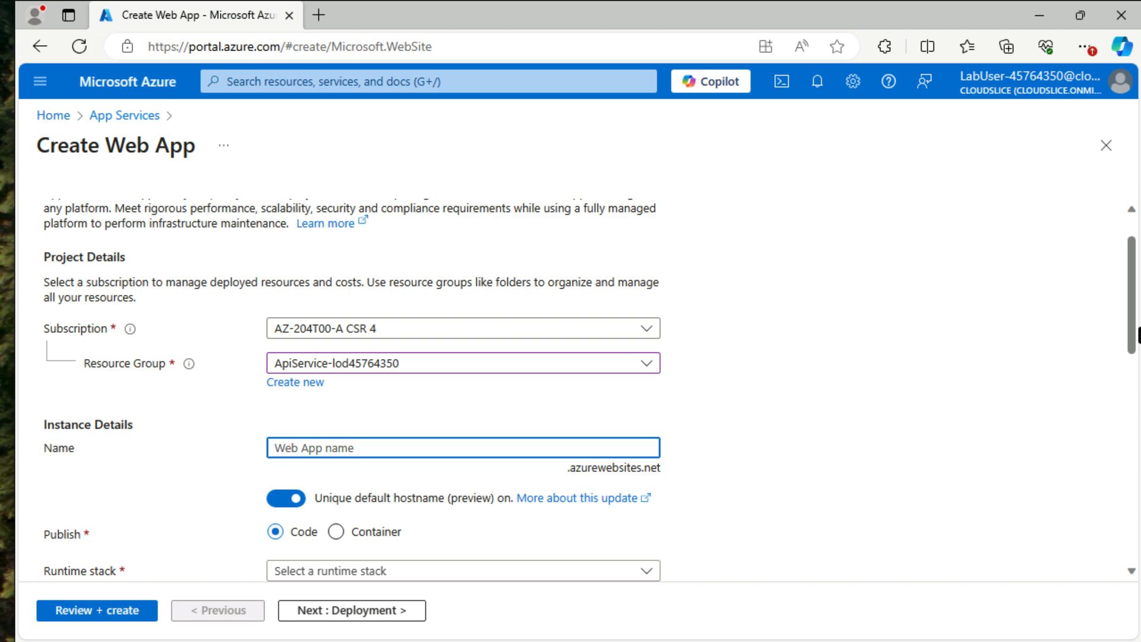
pyautogui.write('httpapi45764350')
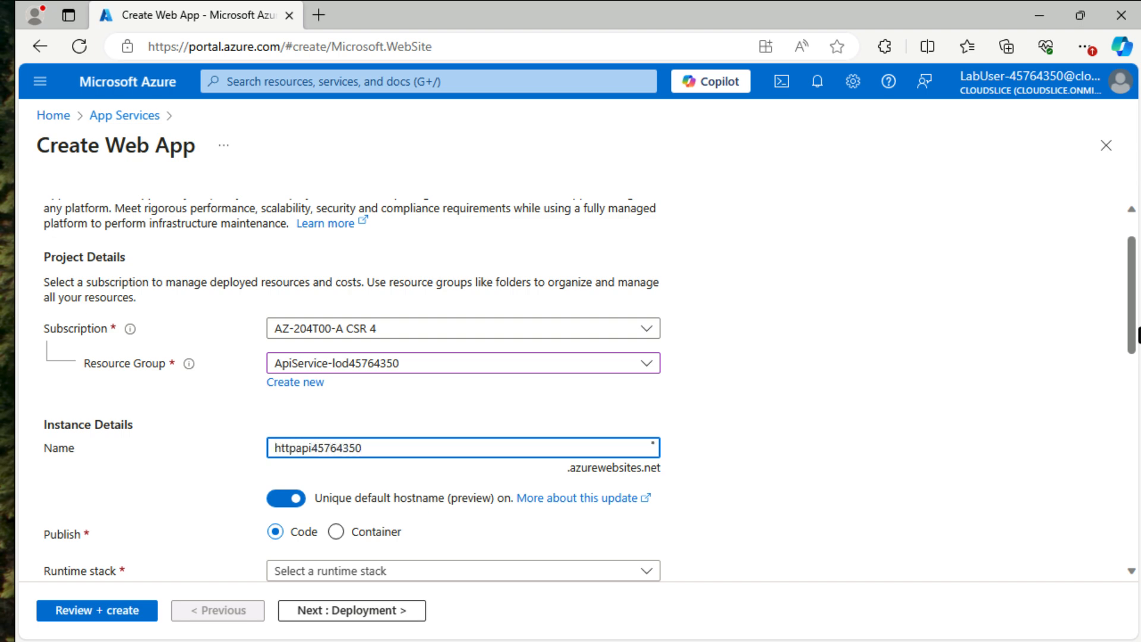
# Set the web app to publish as a Container and choose East US as its region.
pyautogui.scroll(-5, 826, 433)
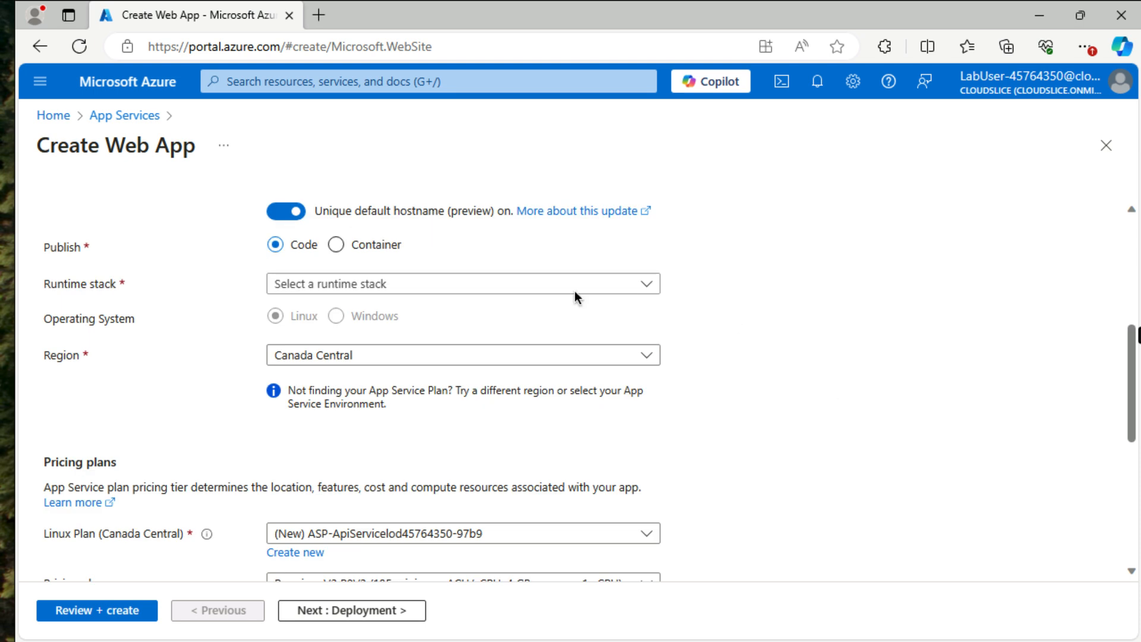
pyautogui.click(336, 245)
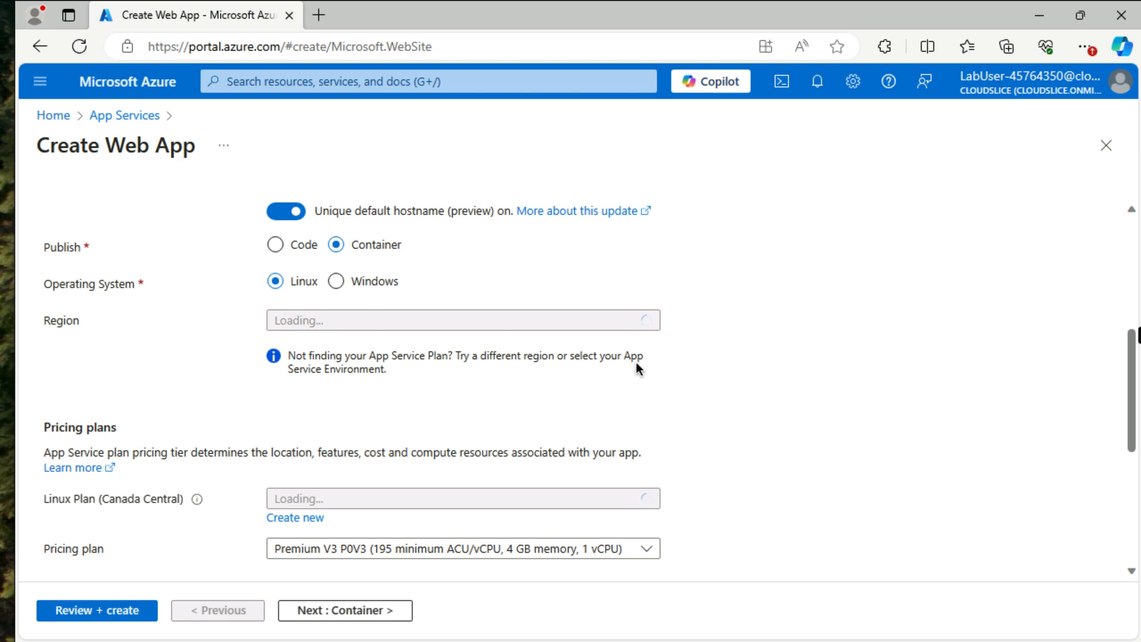
pyautogui.click(646, 321)
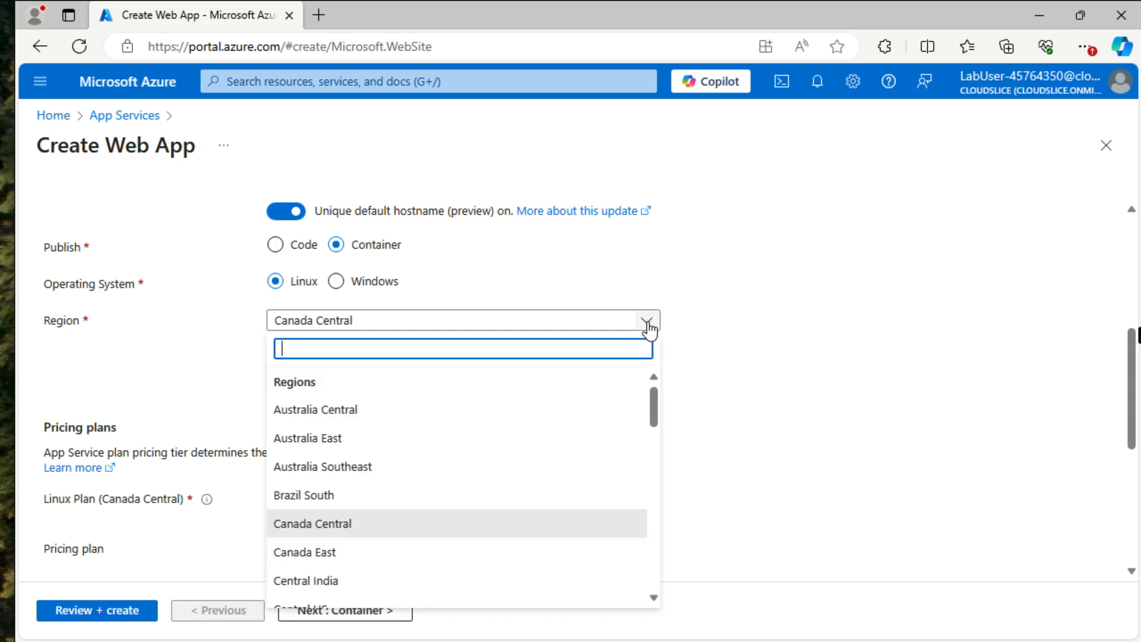
pyautogui.scroll(-4, 394, 468)
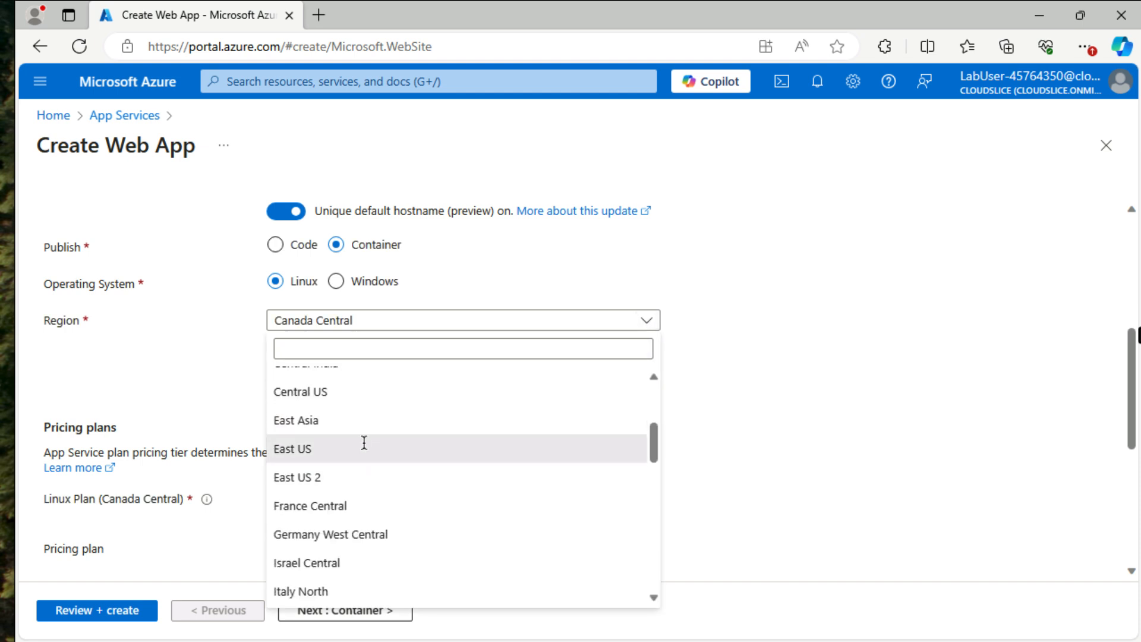
pyautogui.click(364, 445)
# Set the web app's pricing plan to Basic B1.
pyautogui.scroll(-2, 812, 461)
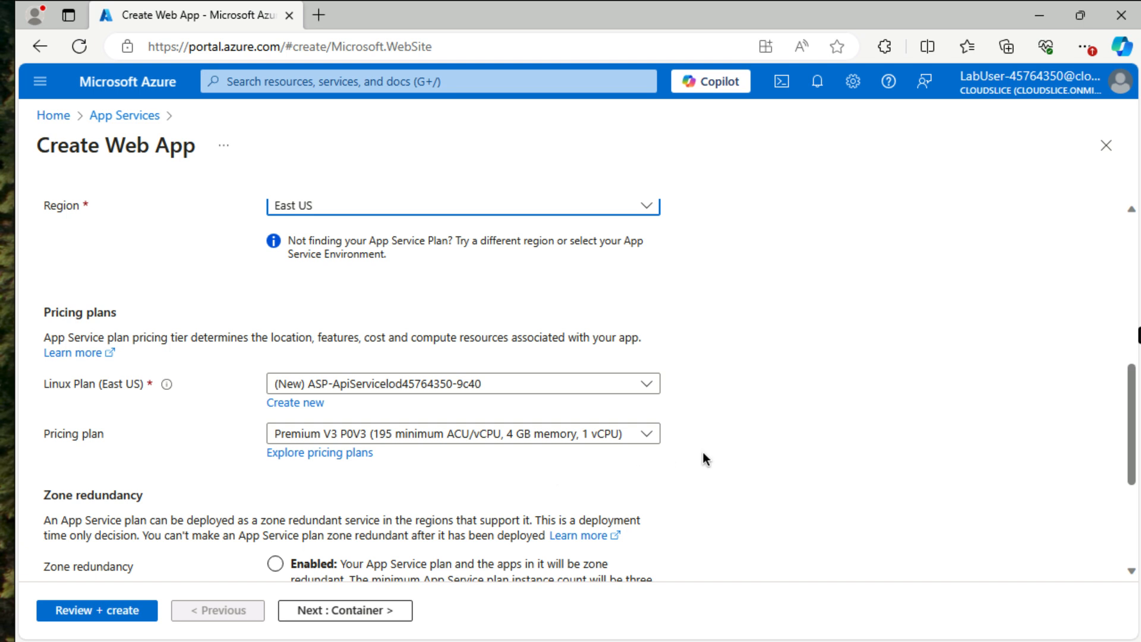
pyautogui.click(644, 433)
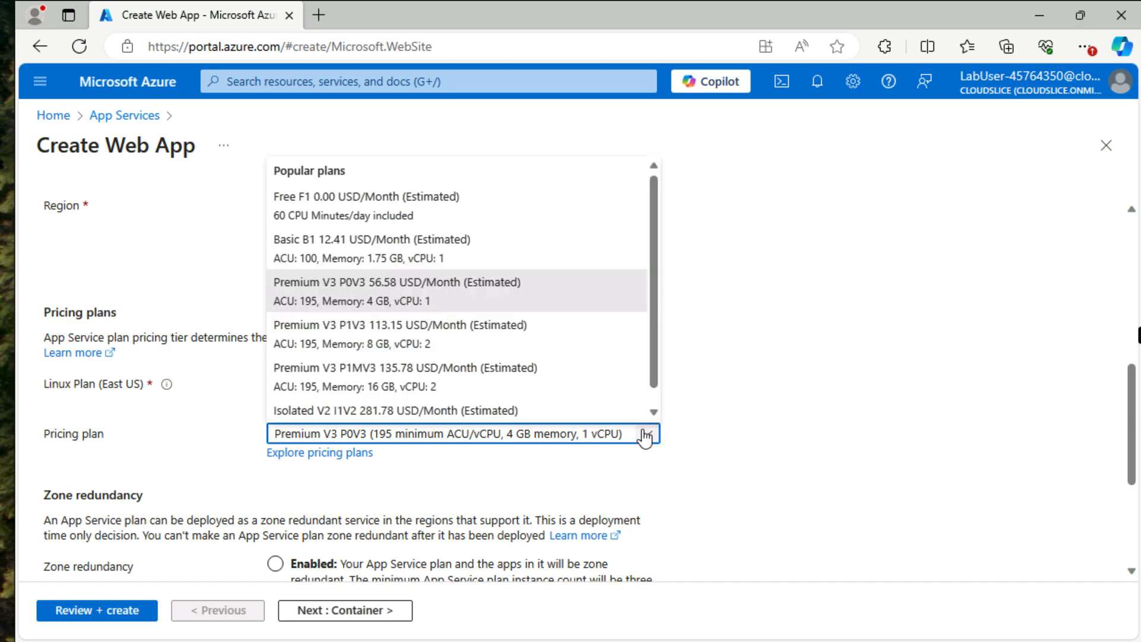
pyautogui.click(423, 257)
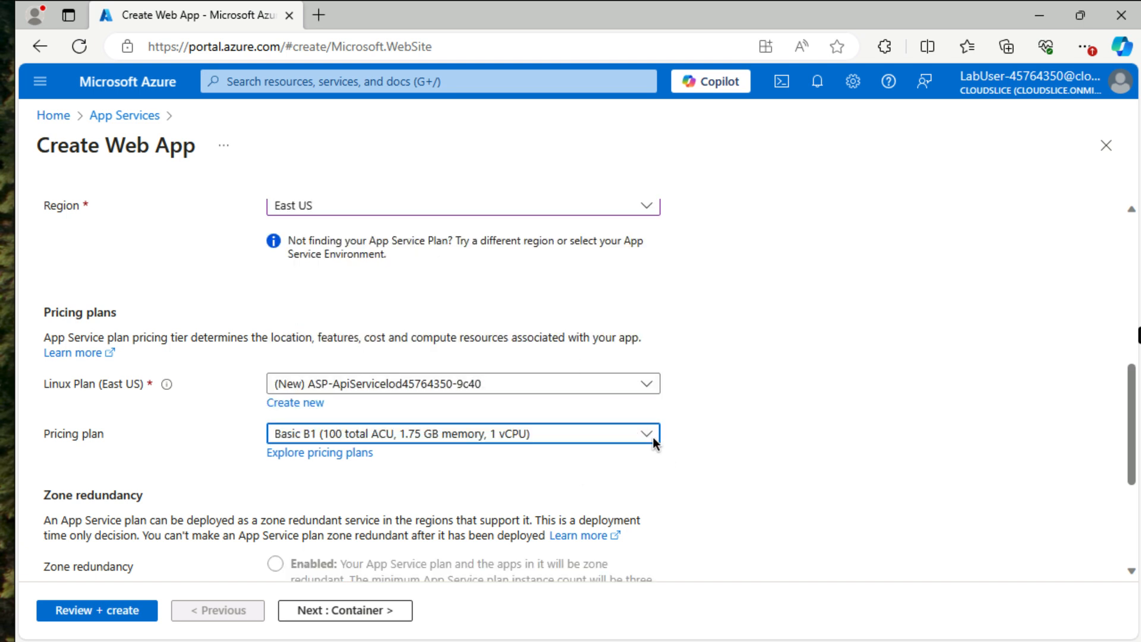
# In the container settings, use Docker Hub or other registries as the image source with image and tag kennethreitz/httpbin:latest.
pyautogui.scroll(-1, 689, 495)
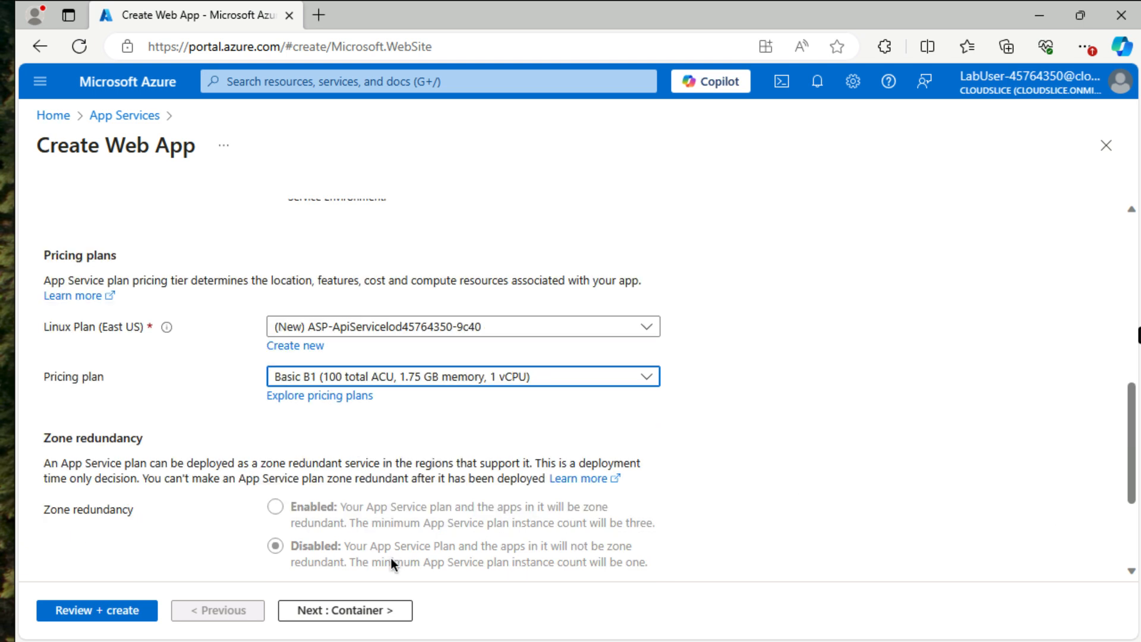
pyautogui.click(362, 611)
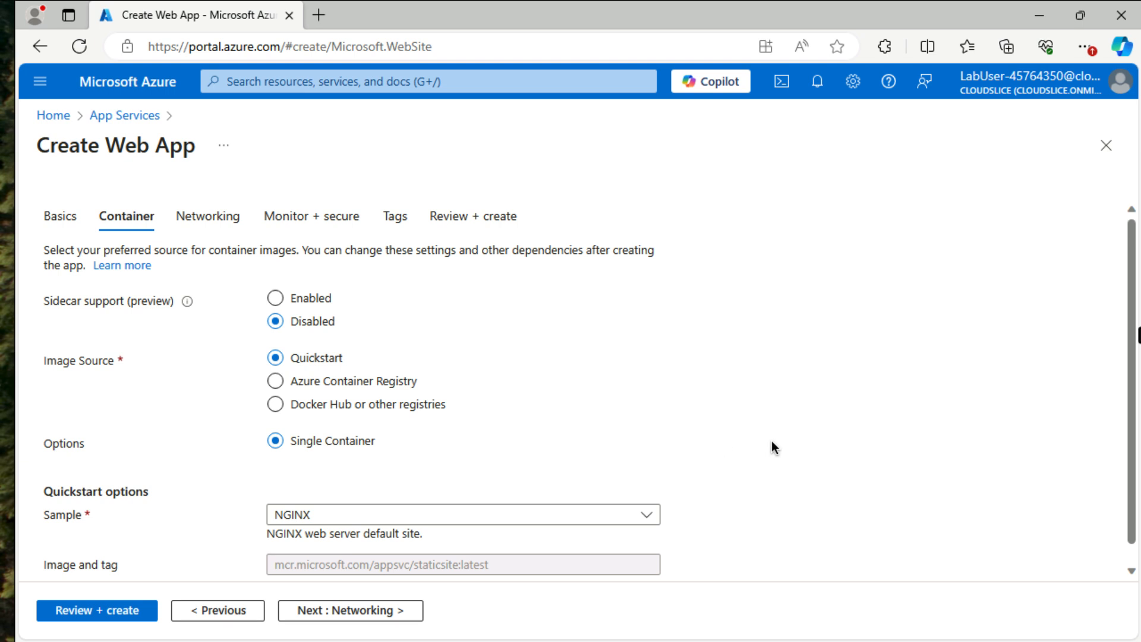
pyautogui.click(276, 405)
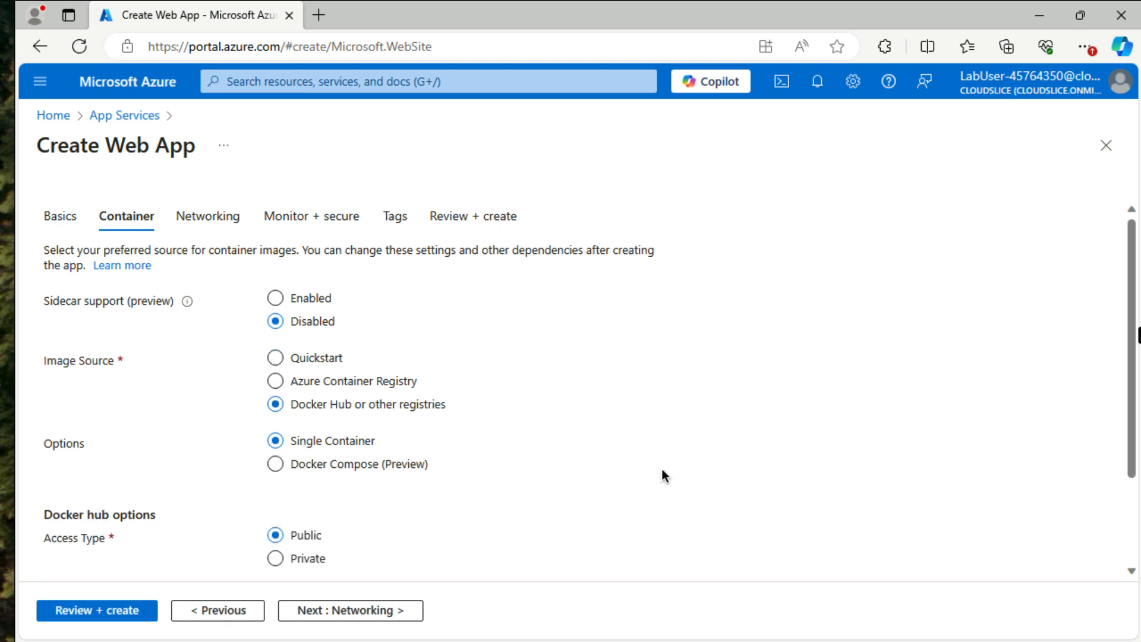
pyautogui.scroll(-2, 664, 475)
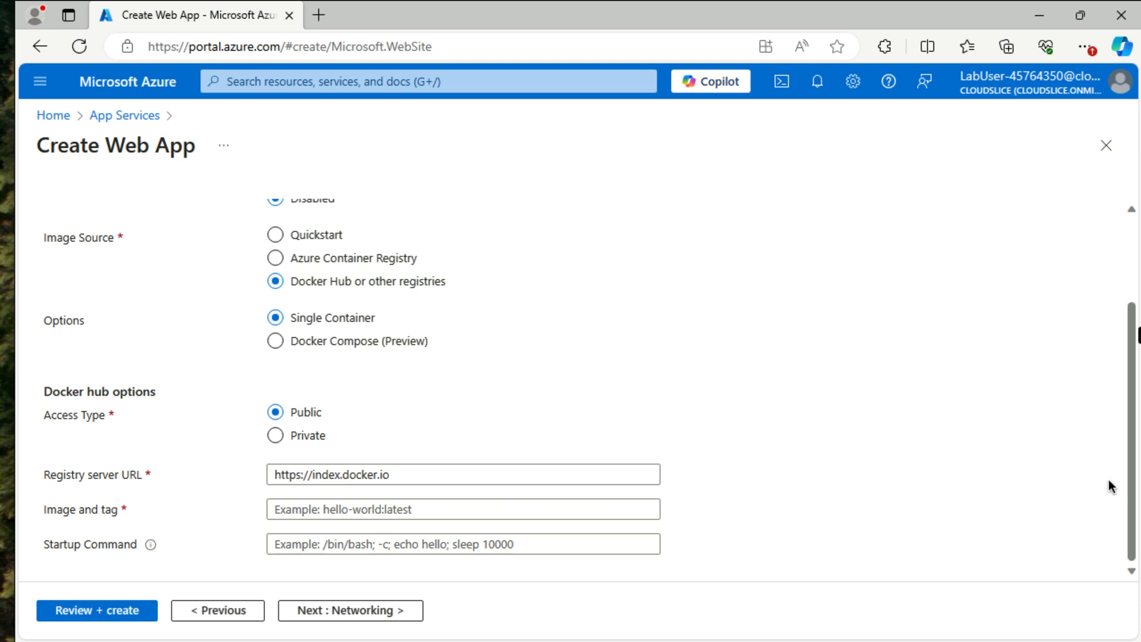
pyautogui.click(446, 509)
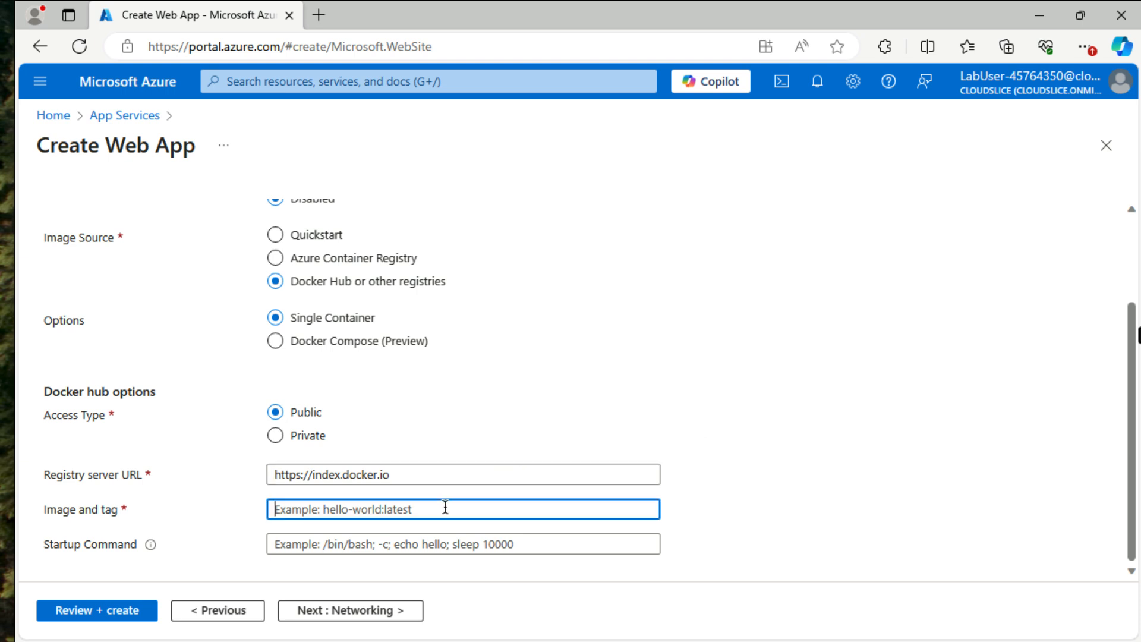
pyautogui.write('kennethre')
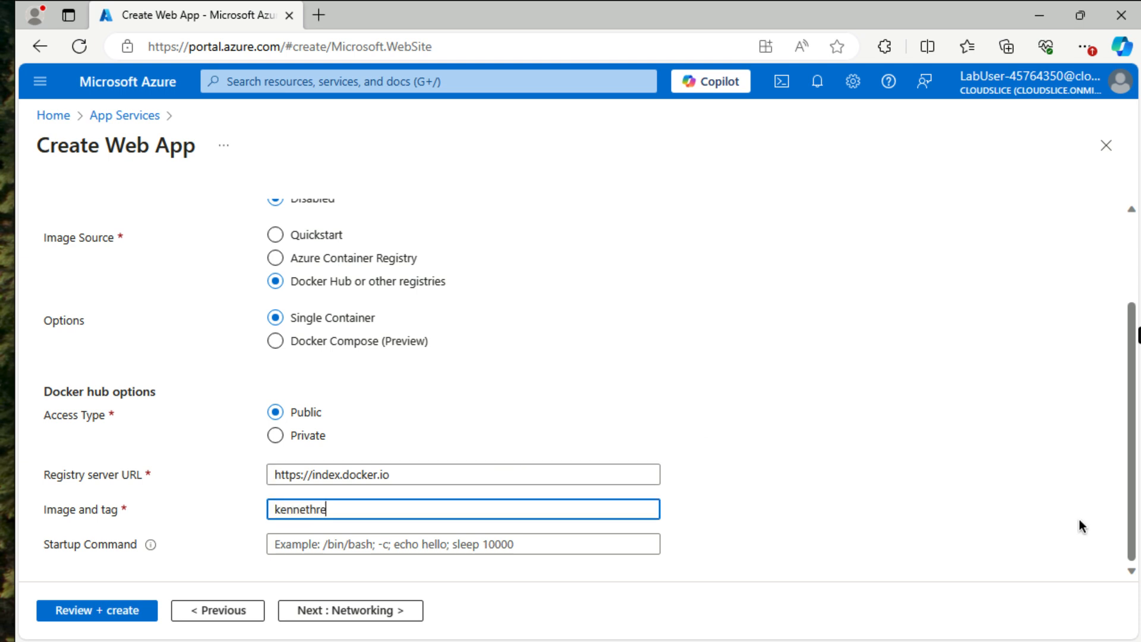
pyautogui.write('itz/httpbin:latest')
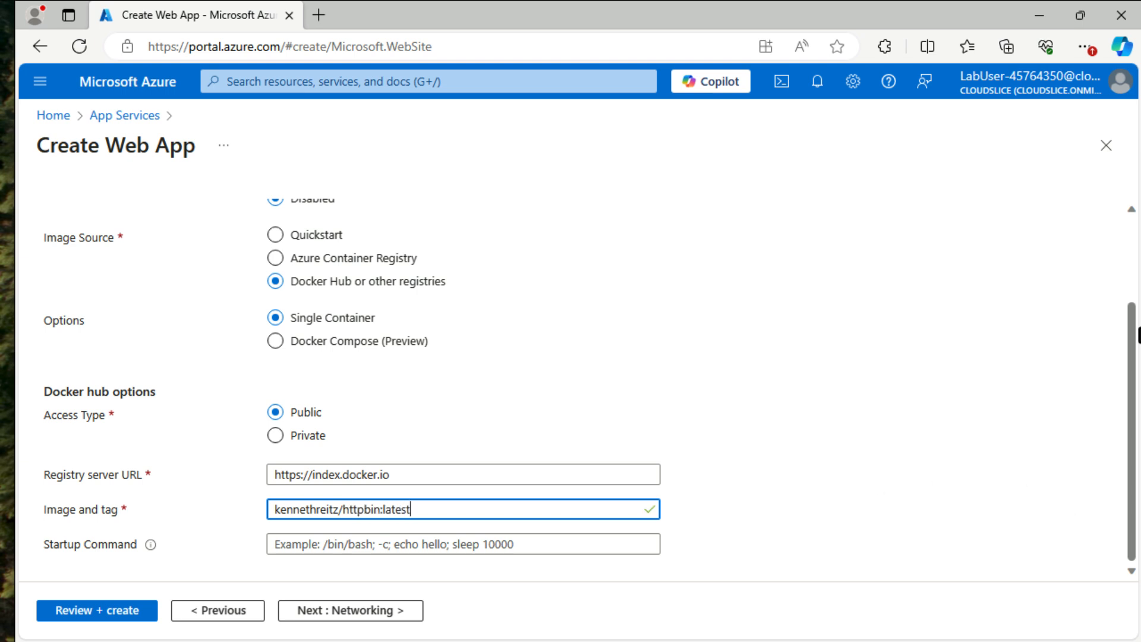
# Review and create the web app, then open the deployed resource.
pyautogui.click(83, 609)
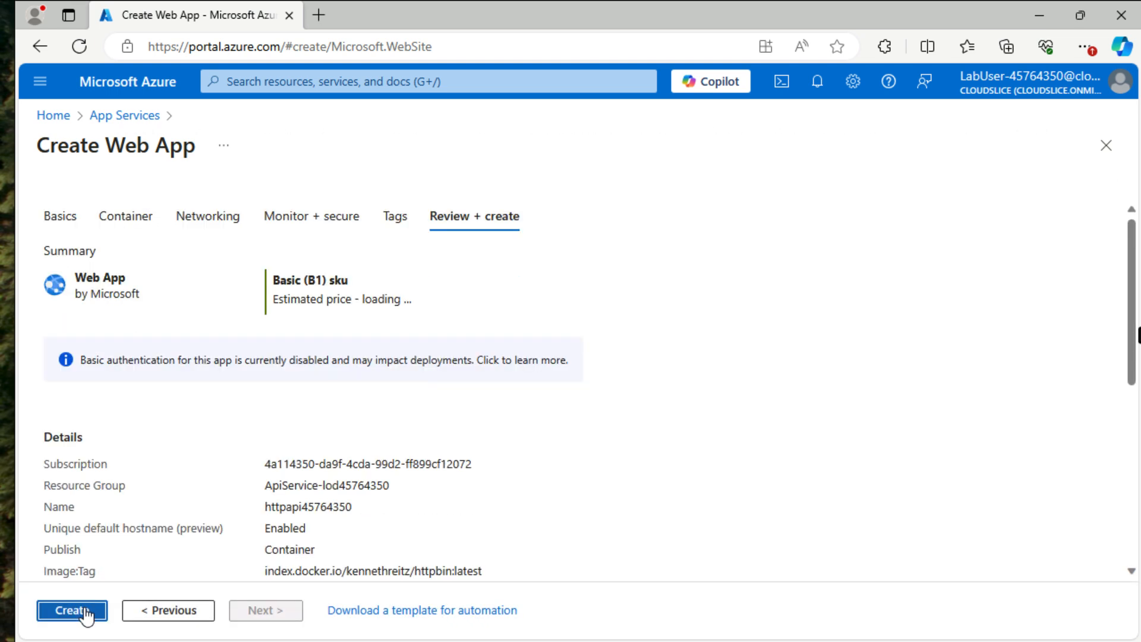
pyautogui.click(72, 611)
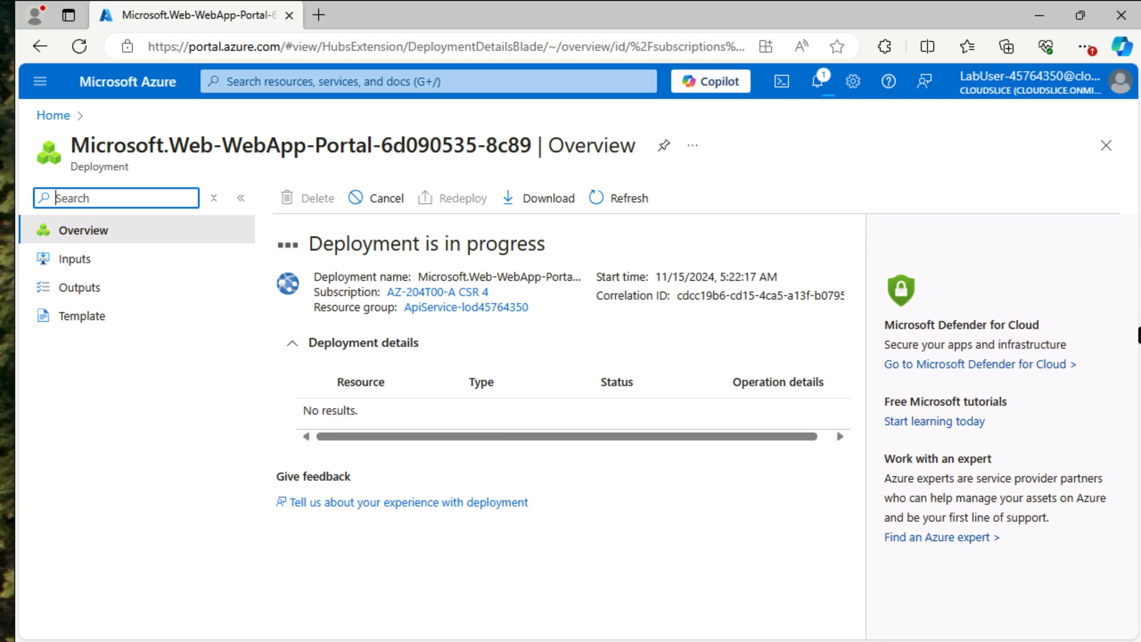
pyautogui.click(416, 467)
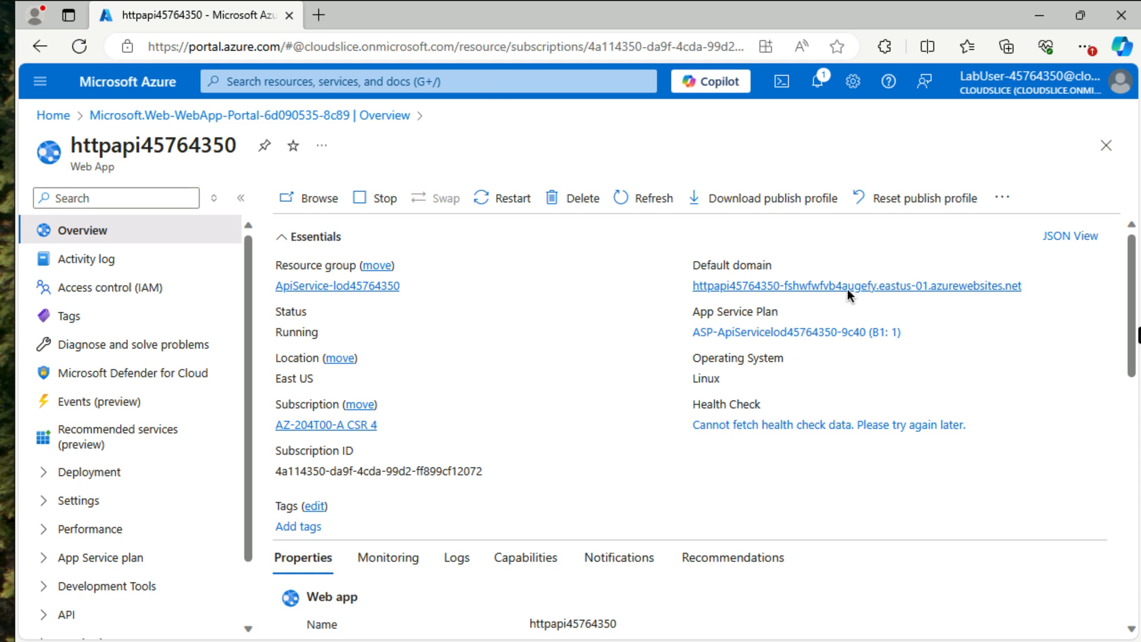
# Browse to the deployed web app's site and expand the GET /html operation under Response formats.
pyautogui.click(310, 197)
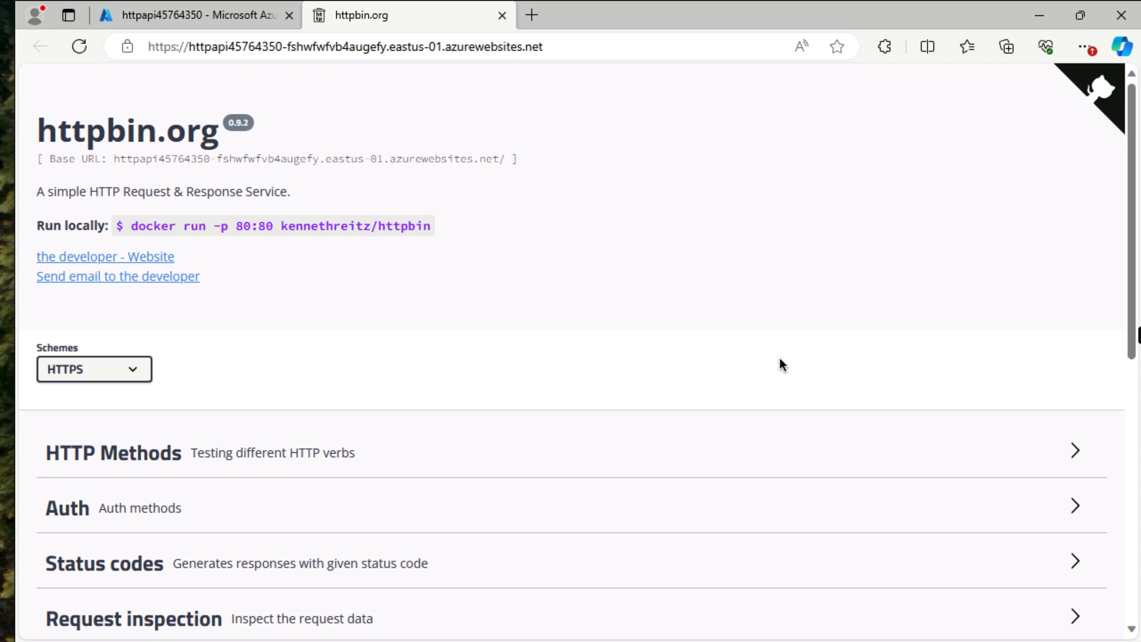
pyautogui.scroll(-6, 779, 364)
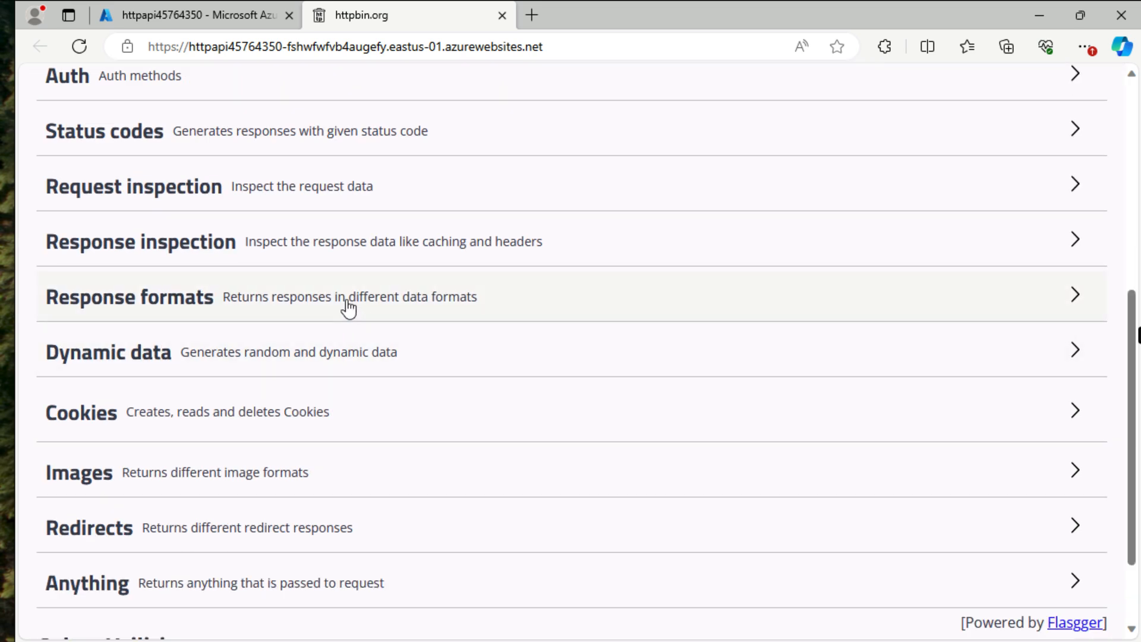
pyautogui.click(355, 310)
pyautogui.scroll(-3, 445, 407)
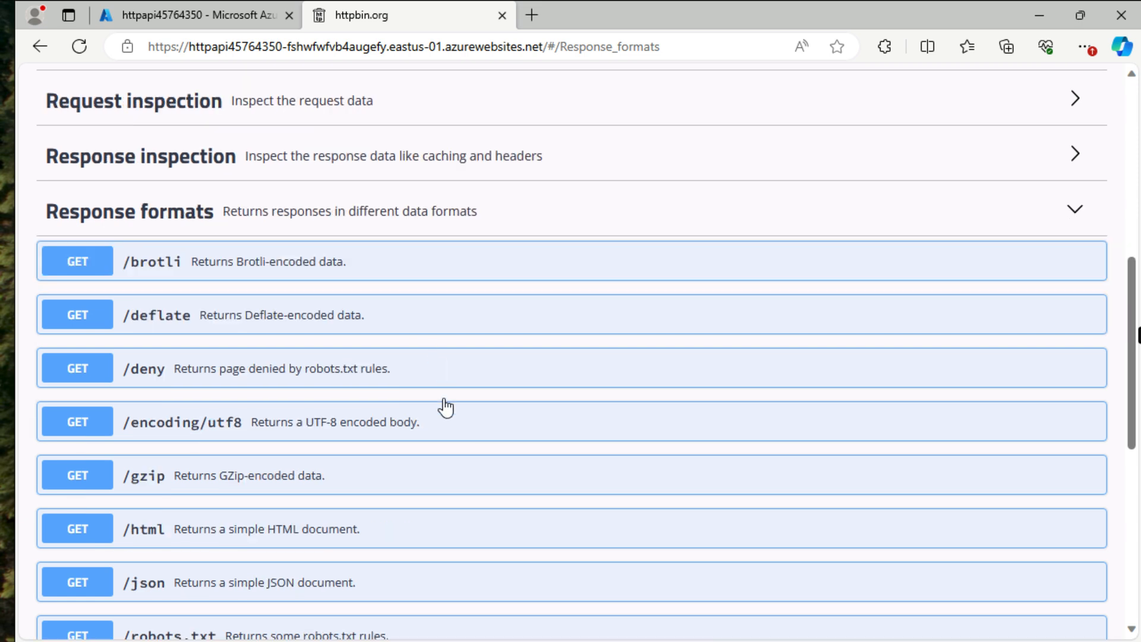
pyautogui.click(78, 452)
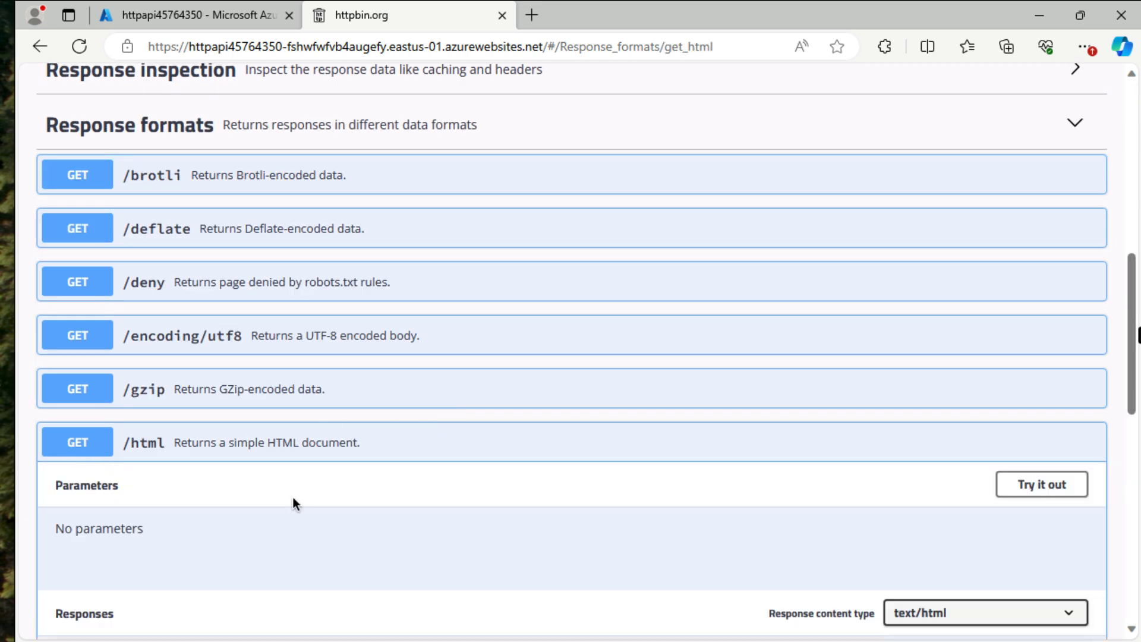
# Try out and execute the GET /html request, and examine its request URL and response body.
pyautogui.scroll(-4, 294, 502)
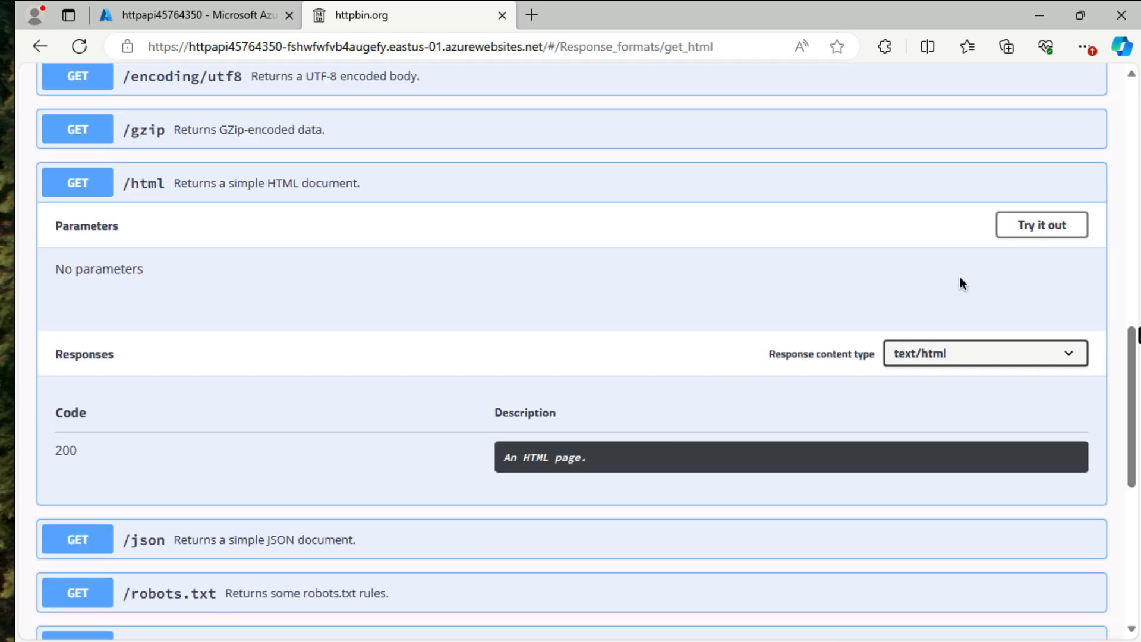
pyautogui.click(1066, 237)
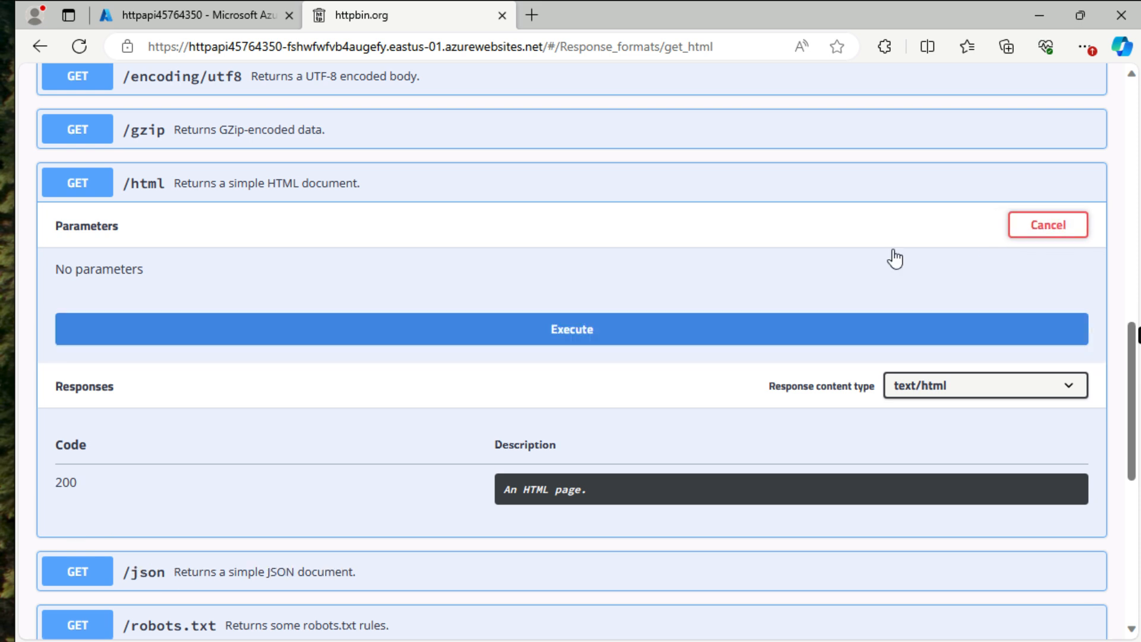
pyautogui.click(574, 335)
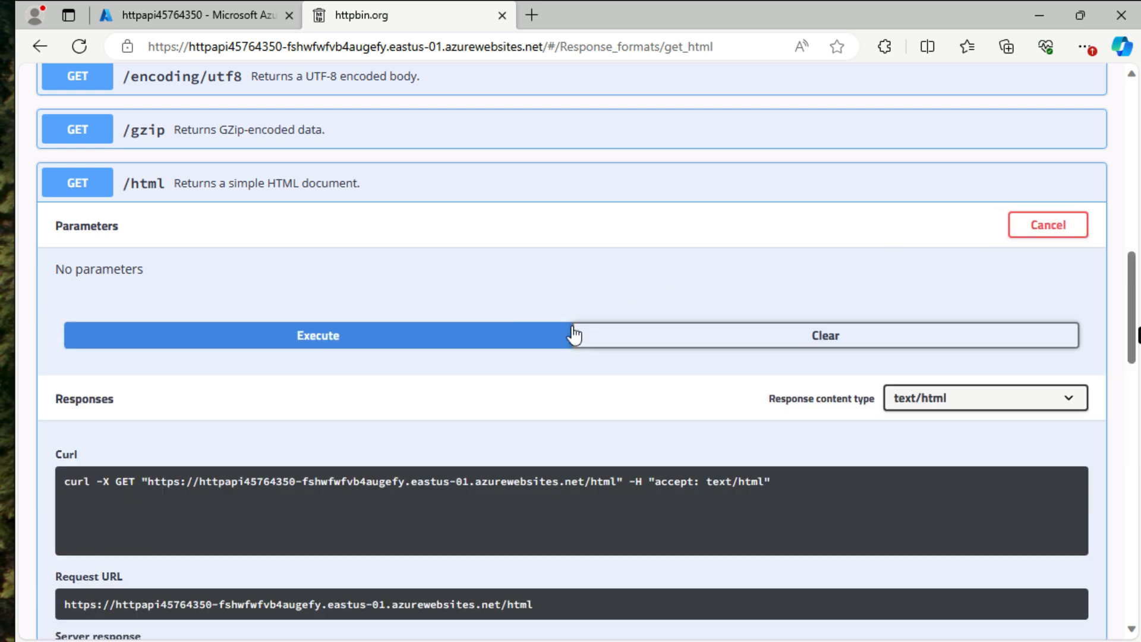
pyautogui.scroll(-3, 573, 332)
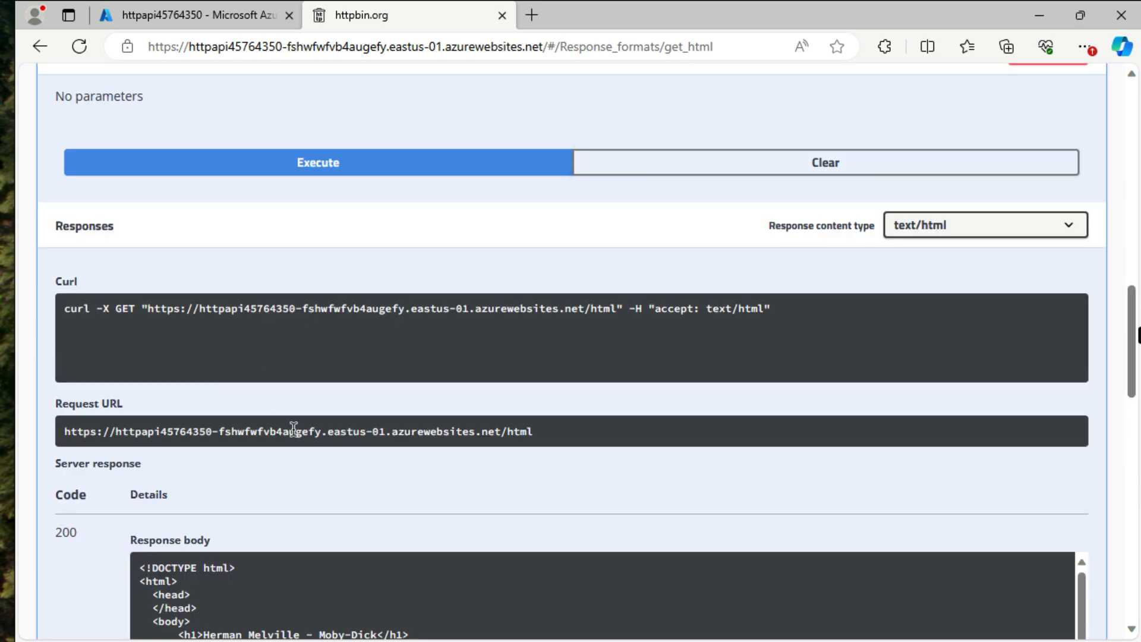
pyautogui.scroll(-1, 294, 428)
pyautogui.scroll(-3, 294, 429)
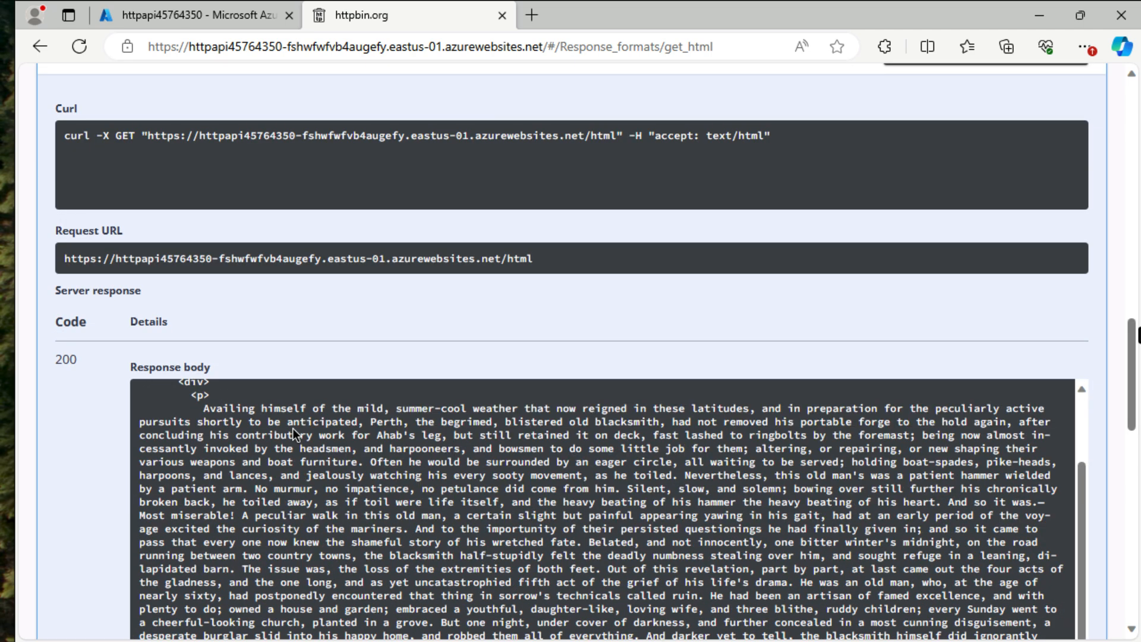
pyautogui.scroll(2, 292, 423)
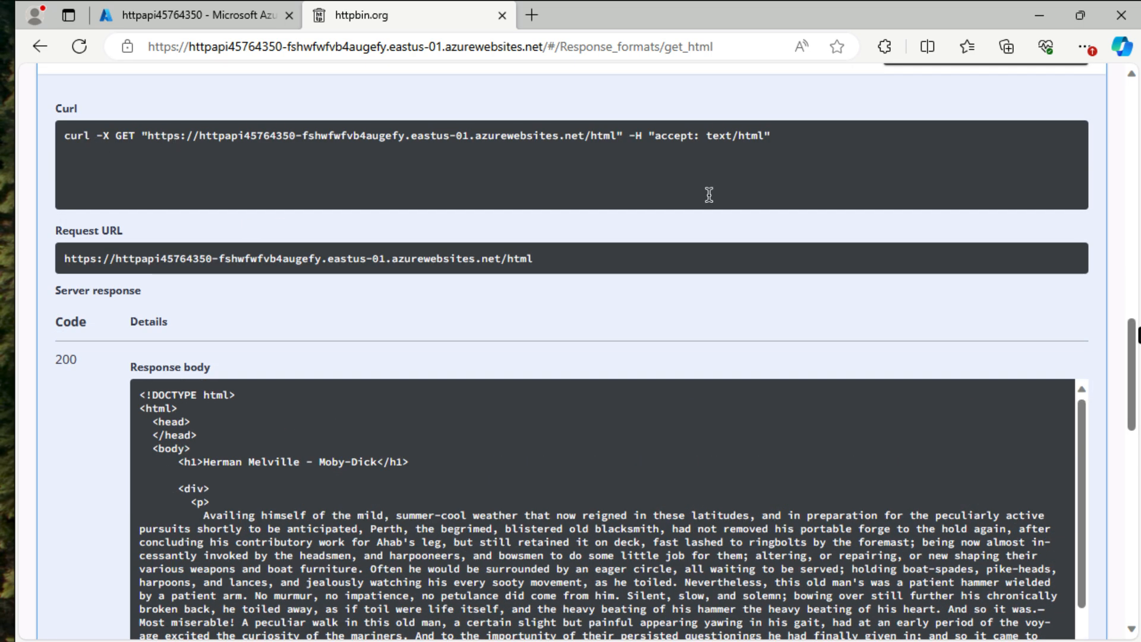
pyautogui.scroll(-3, 73, 404)
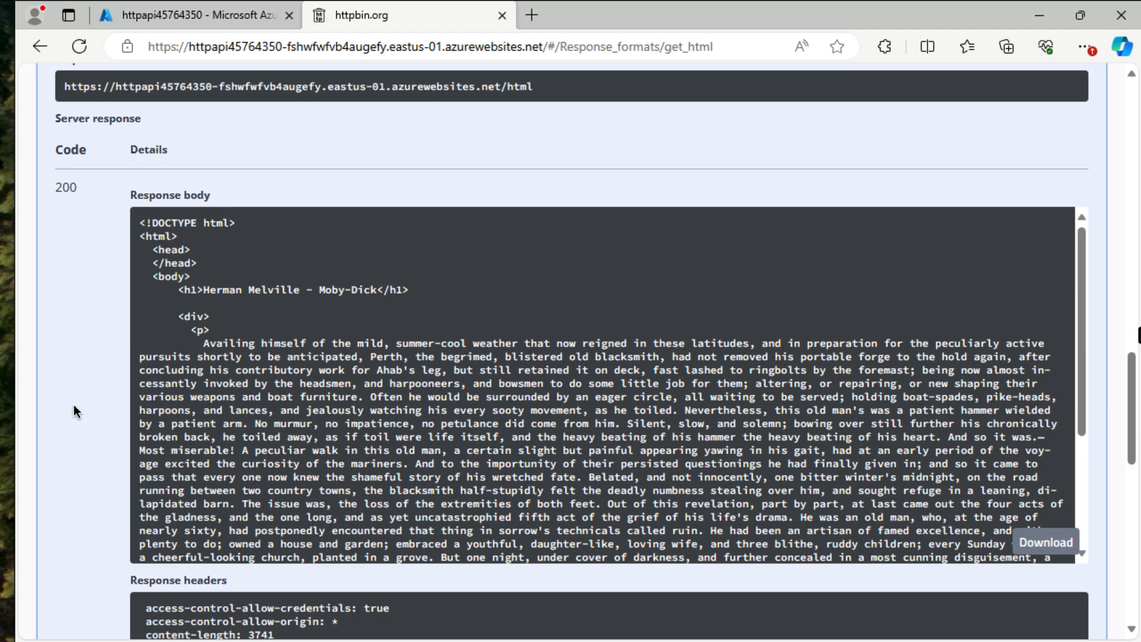
# Read the GET /html response body through to its end and return to the list of operations.
pyautogui.scroll(-3, 308, 409)
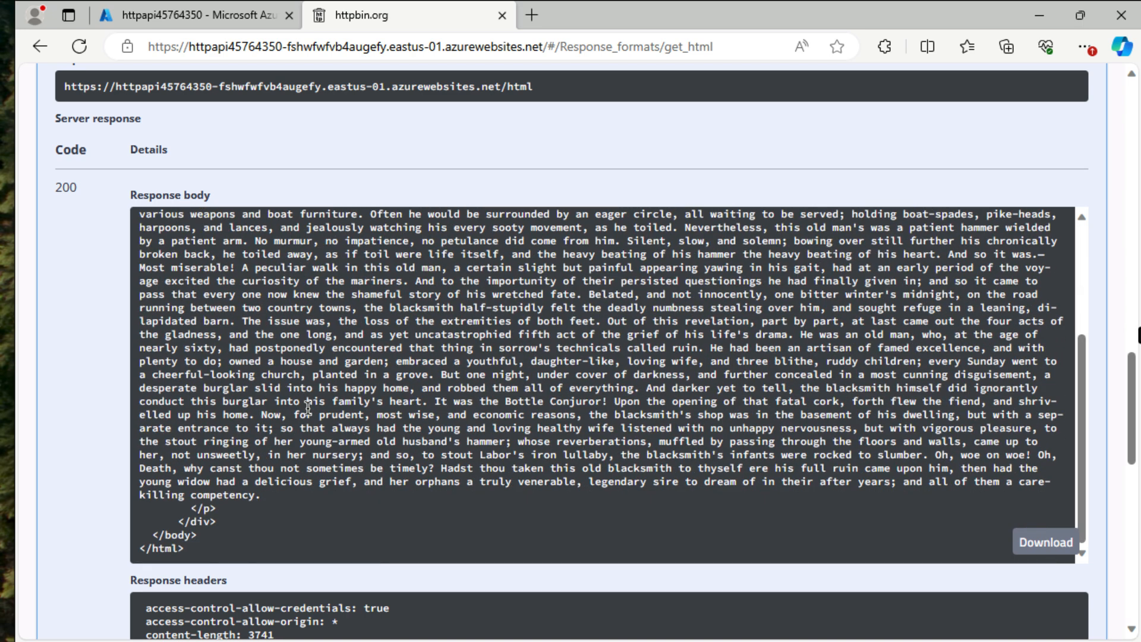
pyautogui.scroll(3, 308, 409)
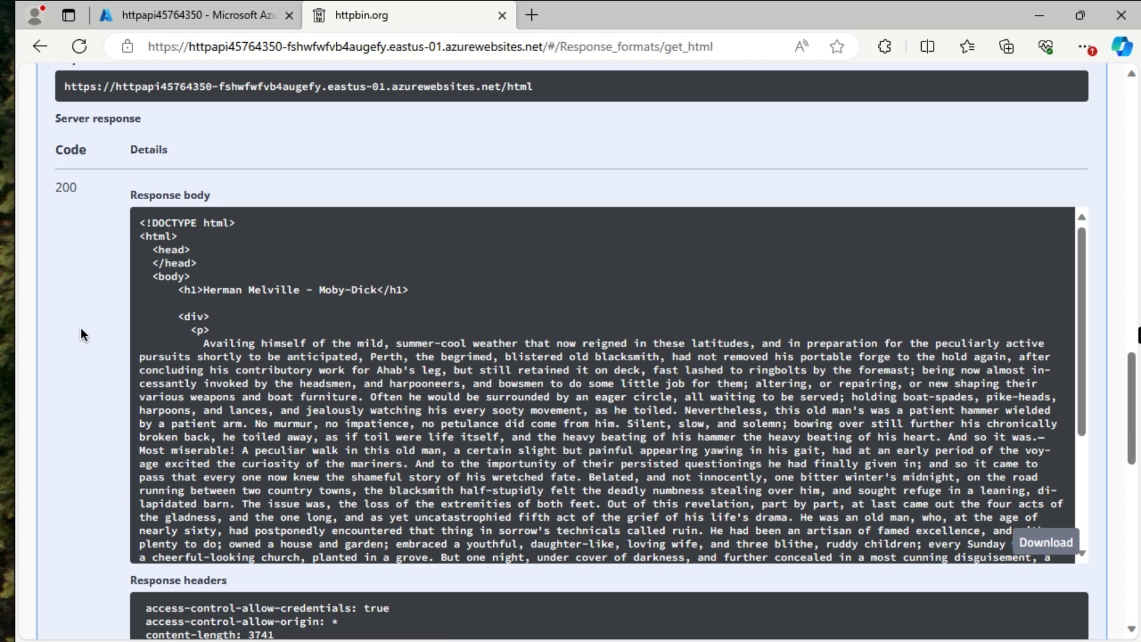
pyautogui.scroll(3, 82, 328)
pyautogui.scroll(2, 82, 330)
pyautogui.scroll(9, 81, 329)
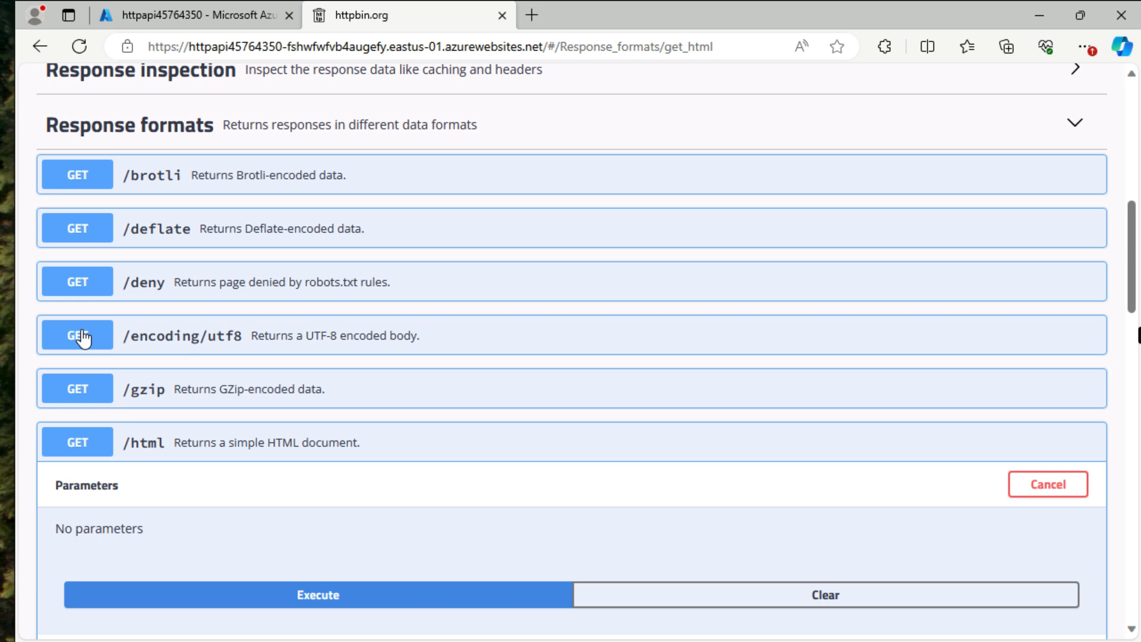
# Collapse Response formats and open GET /bytes/{n} under Dynamic data for trying out.
pyautogui.click(647, 126)
pyautogui.click(430, 240)
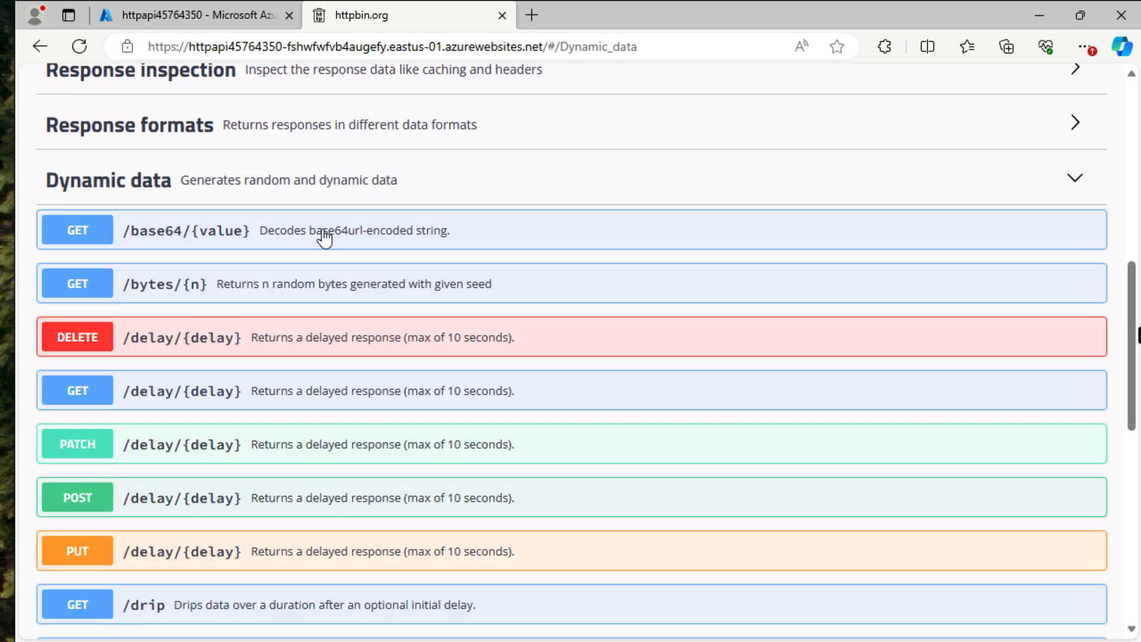
pyautogui.click(74, 291)
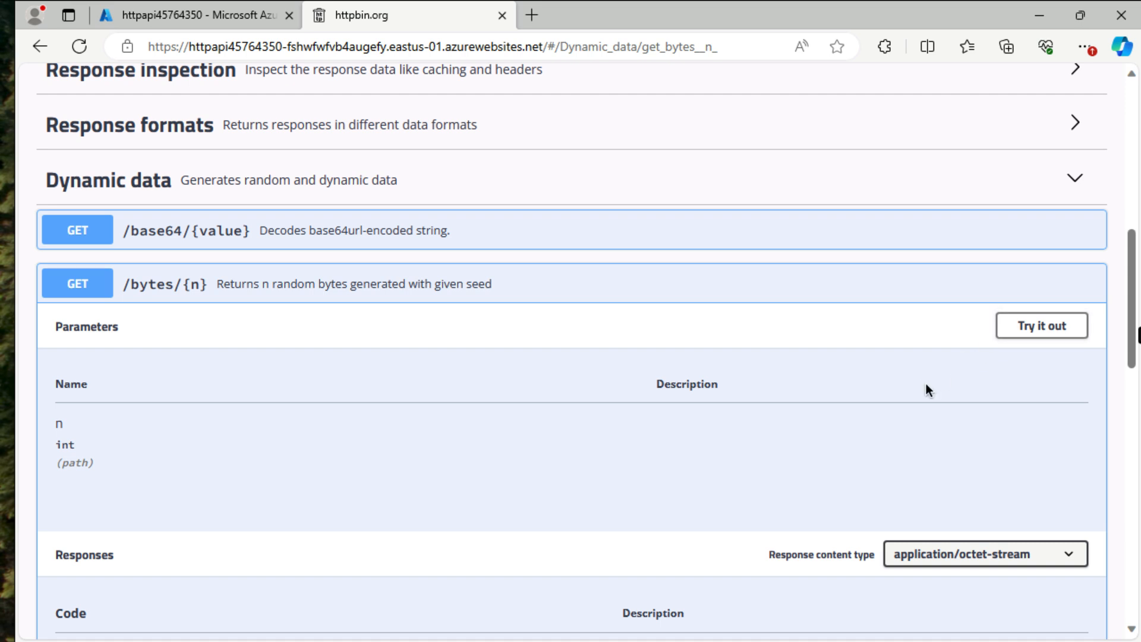
pyautogui.click(1059, 327)
# Execute the GET /bytes/{n} request with n set to 25, and examine its request URL and response headers.
pyautogui.click(469, 425)
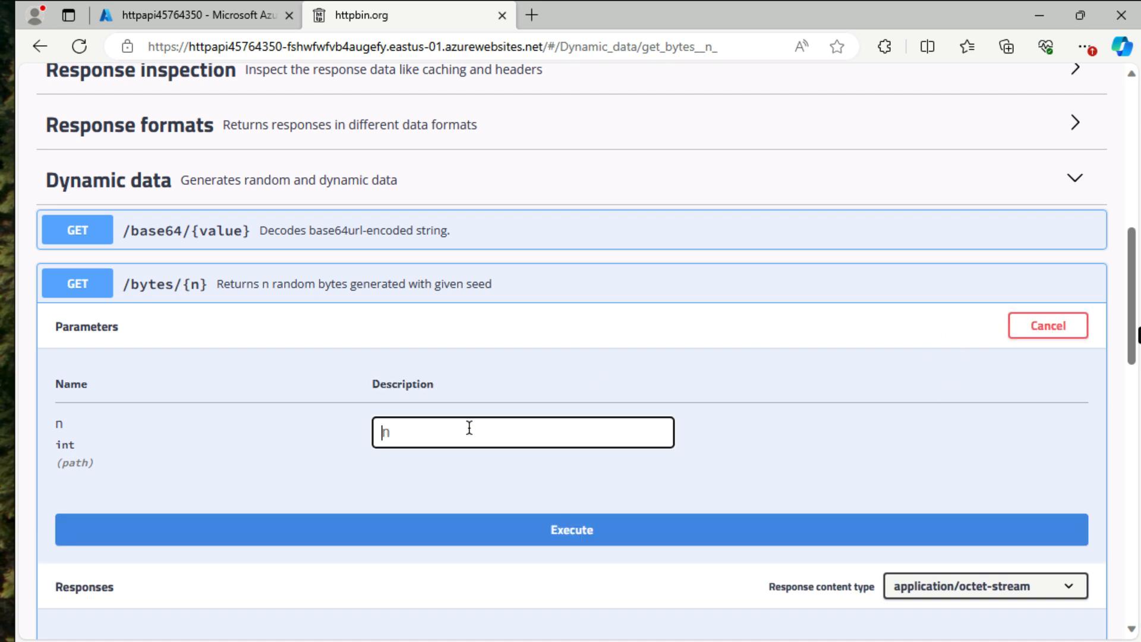
pyautogui.write('25')
pyautogui.scroll(-1, 473, 443)
pyautogui.click(477, 454)
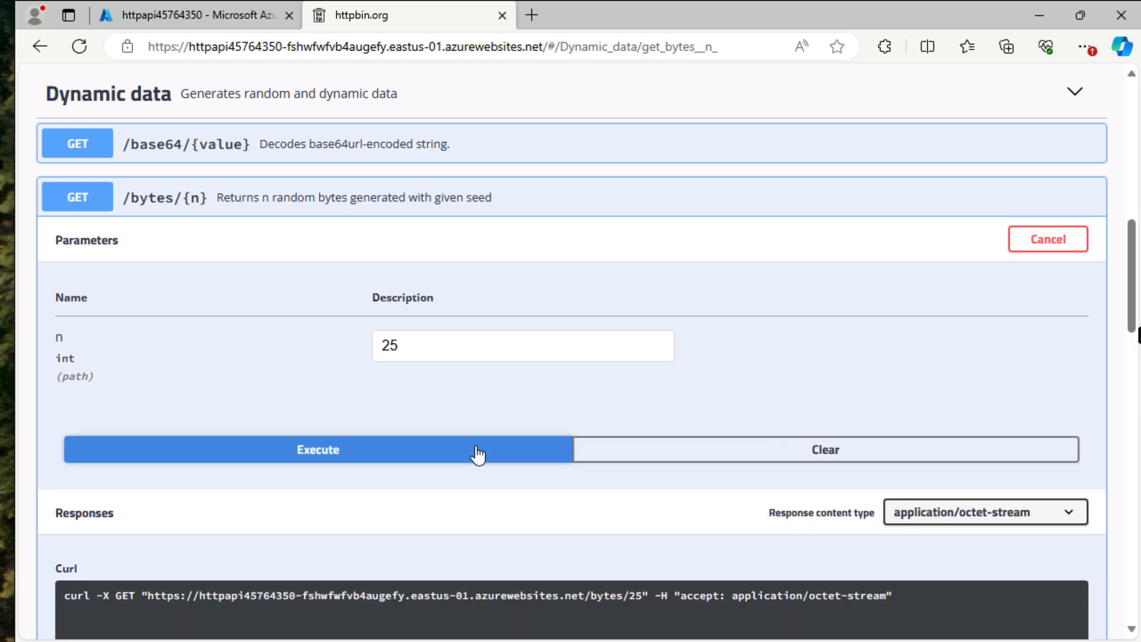
pyautogui.scroll(-3, 438, 505)
pyautogui.scroll(-3, 436, 499)
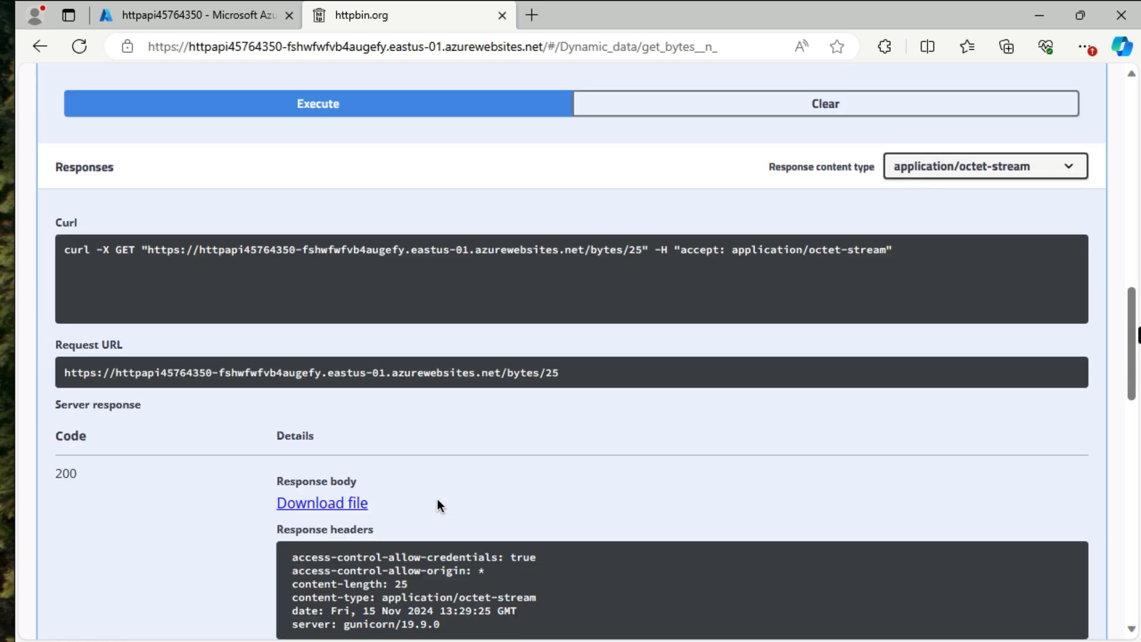
pyautogui.scroll(-1, 438, 505)
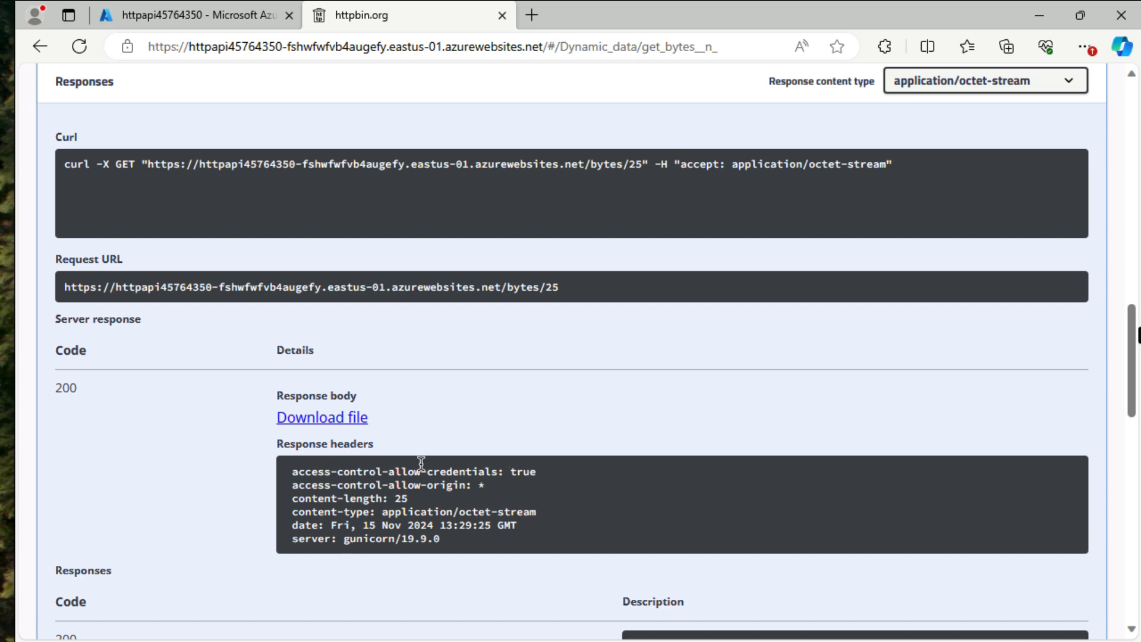
# Collapse Dynamic data and open GET /status/{codes} under Status codes for trying out.
pyautogui.scroll(10, 420, 462)
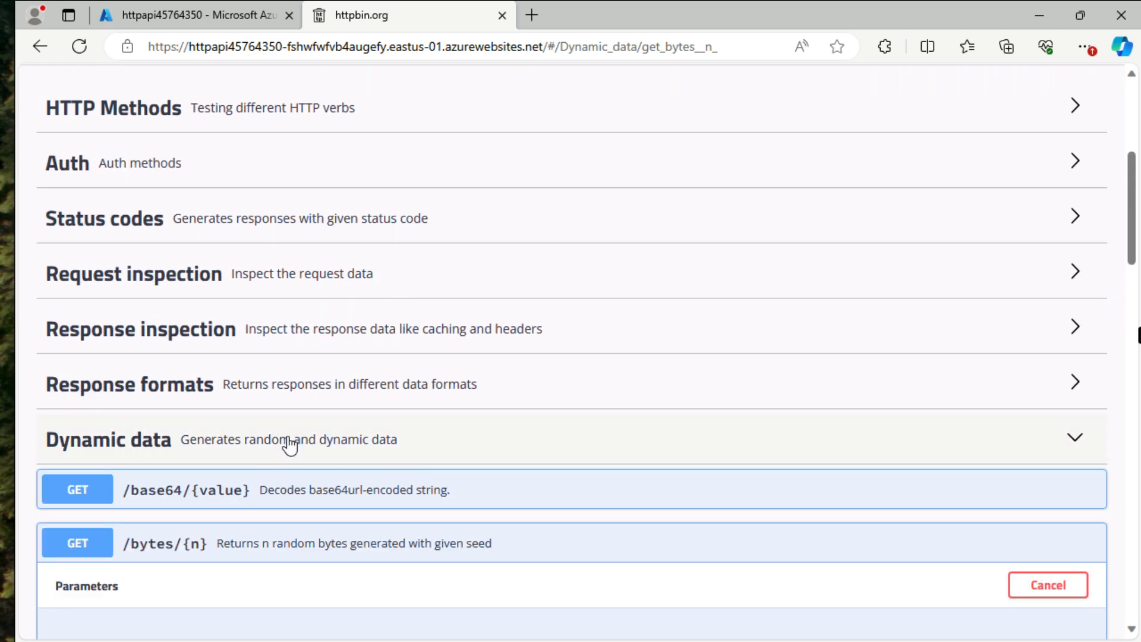
pyautogui.click(290, 443)
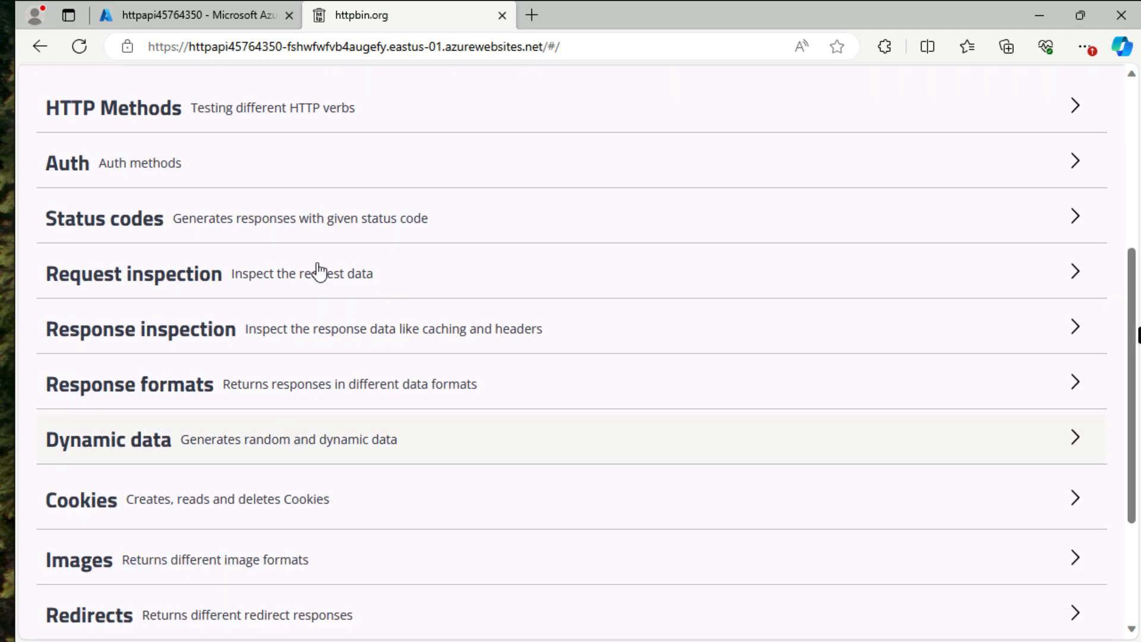
pyautogui.click(337, 237)
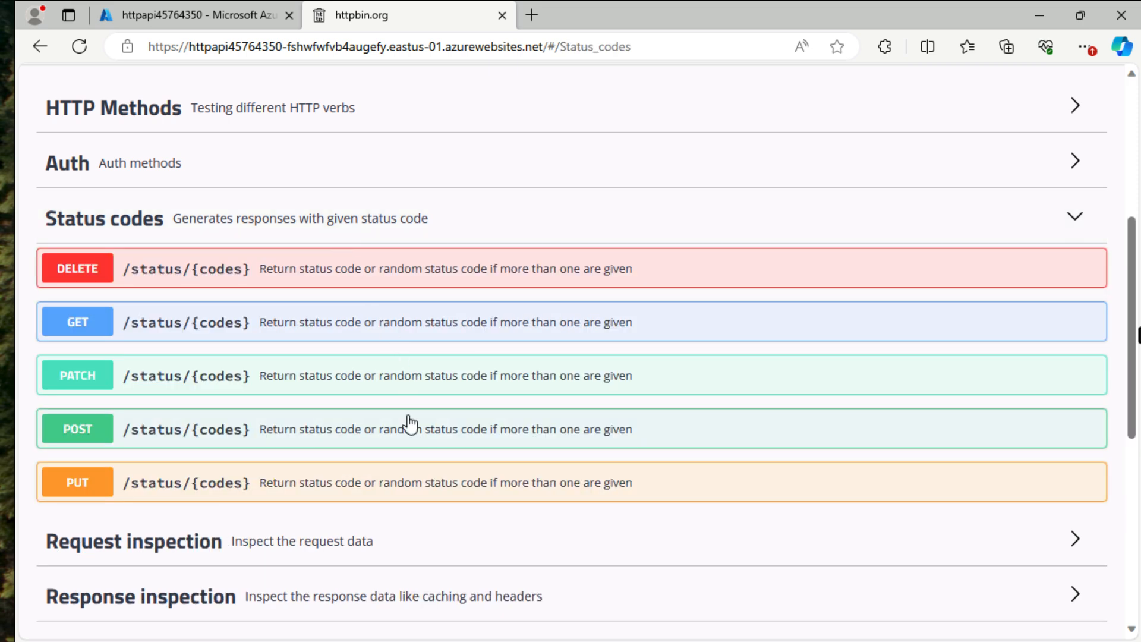
pyautogui.click(90, 324)
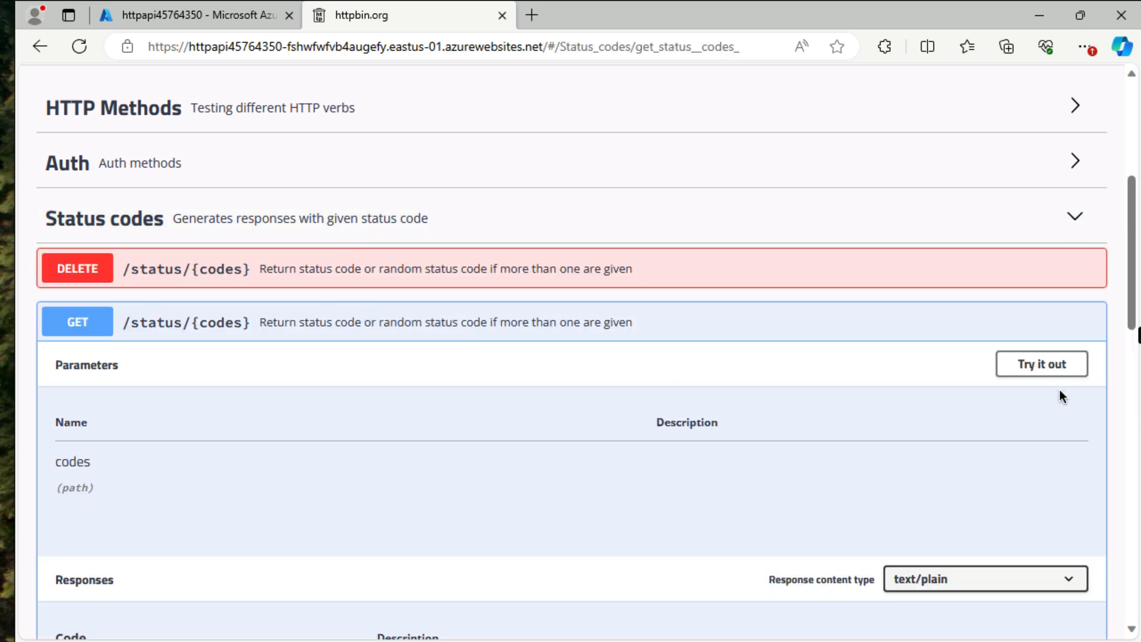
pyautogui.click(1041, 368)
# Execute the GET /status/{codes} request with codes set to 404, and examine the server response.
pyautogui.click(499, 464)
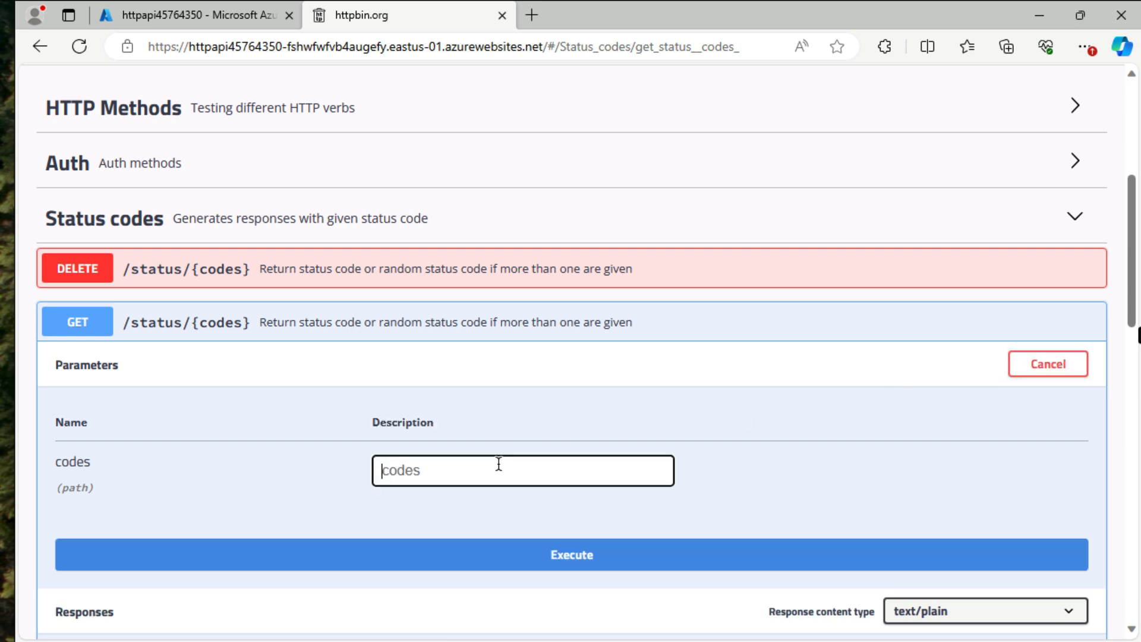
pyautogui.write('404')
pyautogui.scroll(-3, 694, 440)
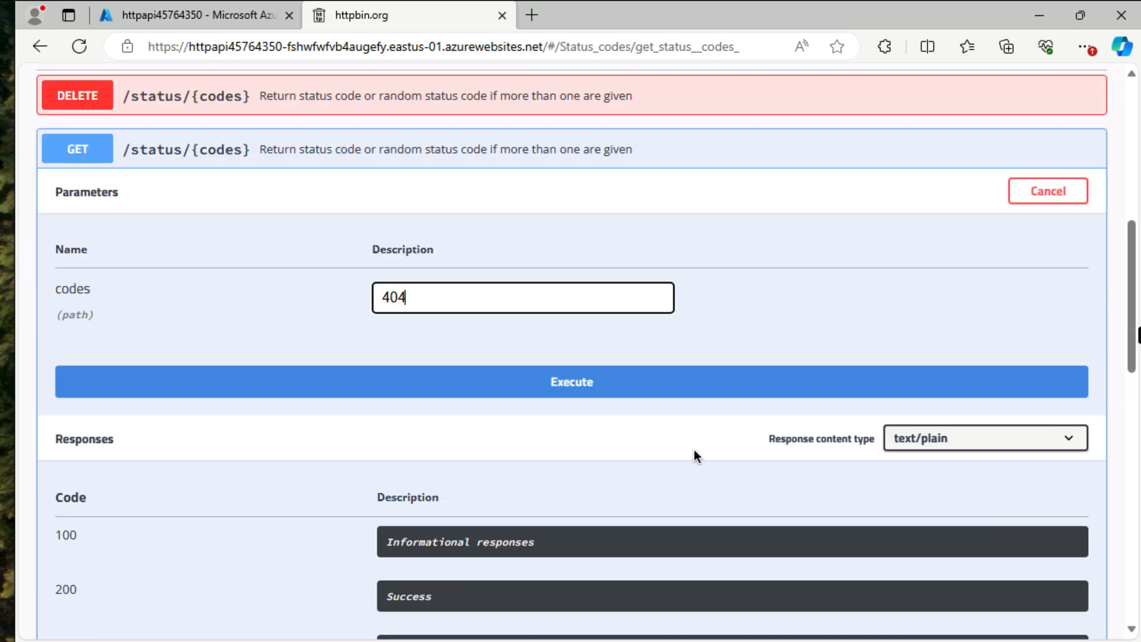
pyautogui.click(574, 383)
pyautogui.scroll(-3, 571, 421)
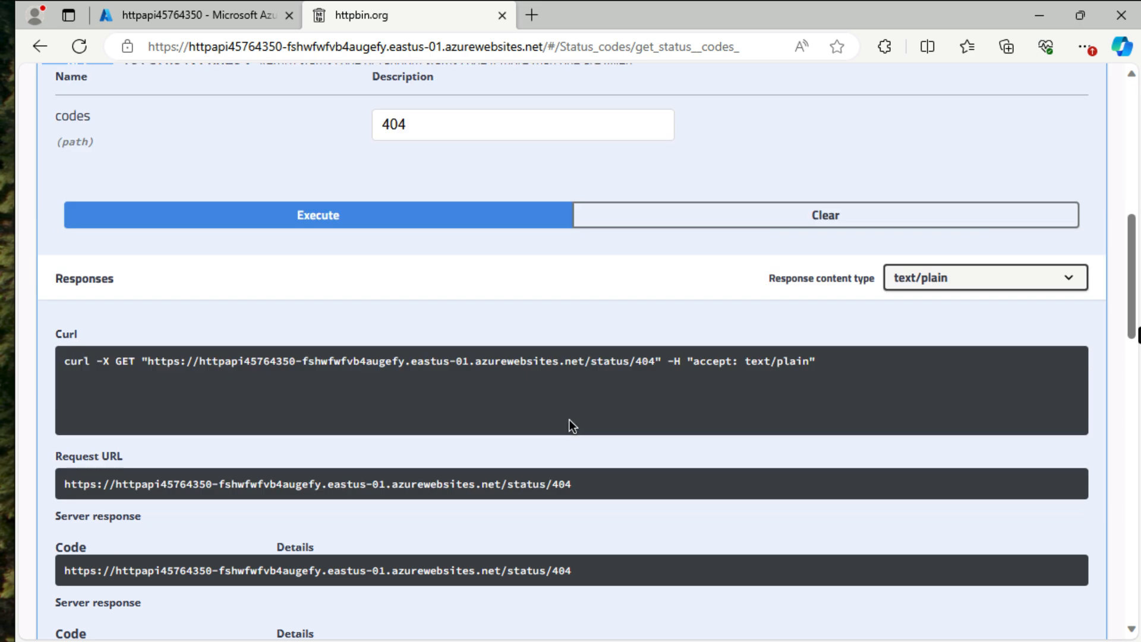
pyautogui.scroll(-4, 569, 419)
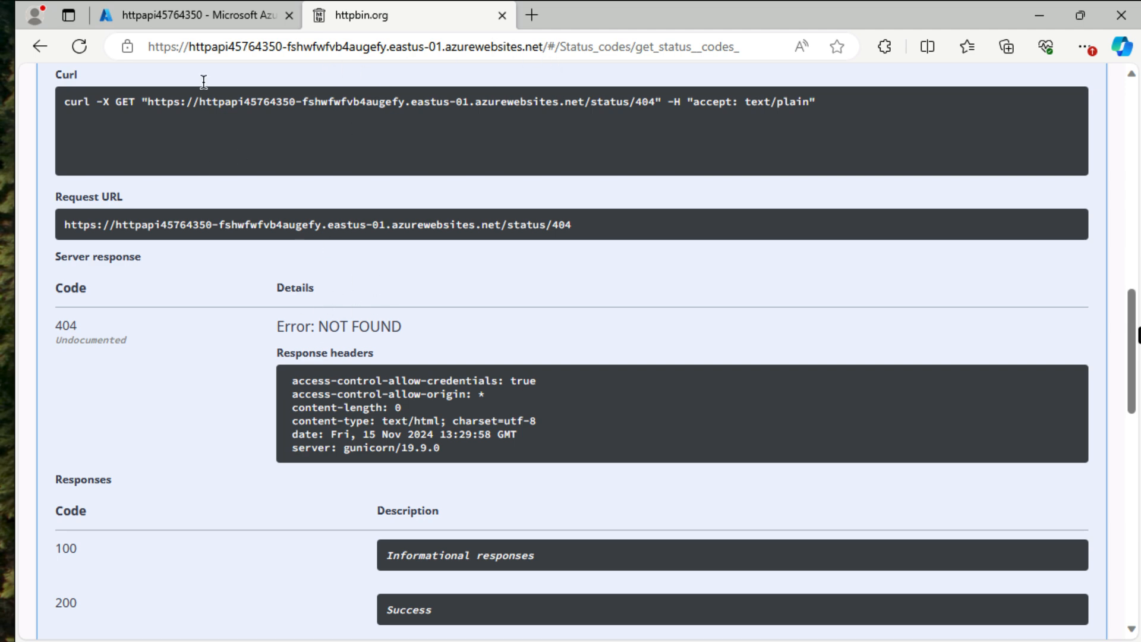
# Switch back to the Azure portal, search for "api" to open API Management services, and start creating a new service.
pyautogui.click(194, 18)
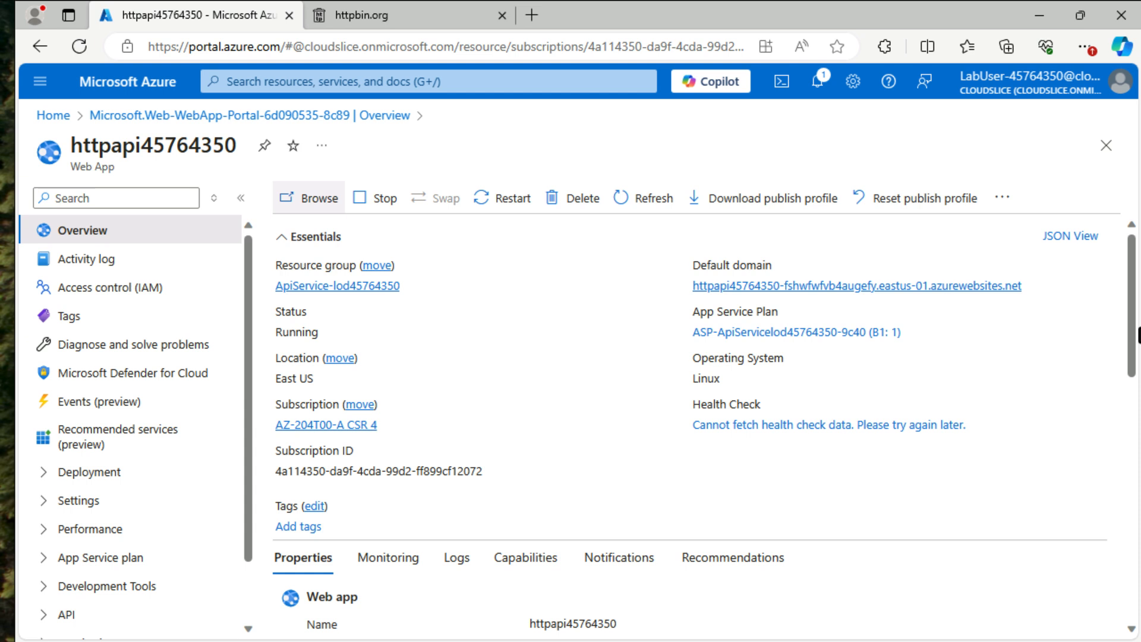
pyautogui.click(363, 86)
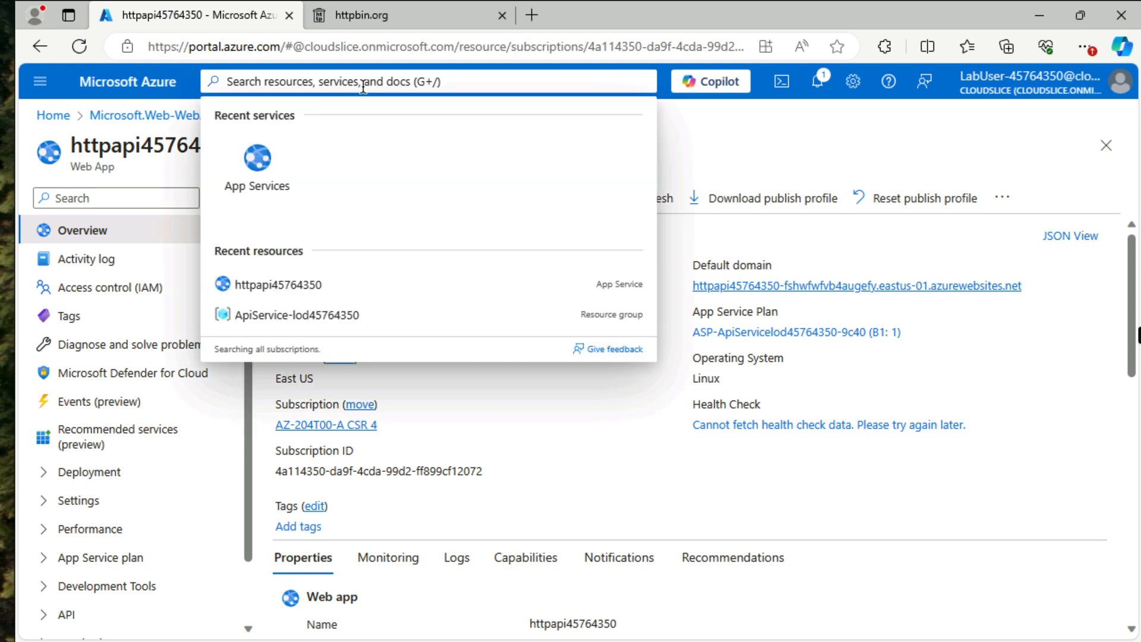
pyautogui.write('api')
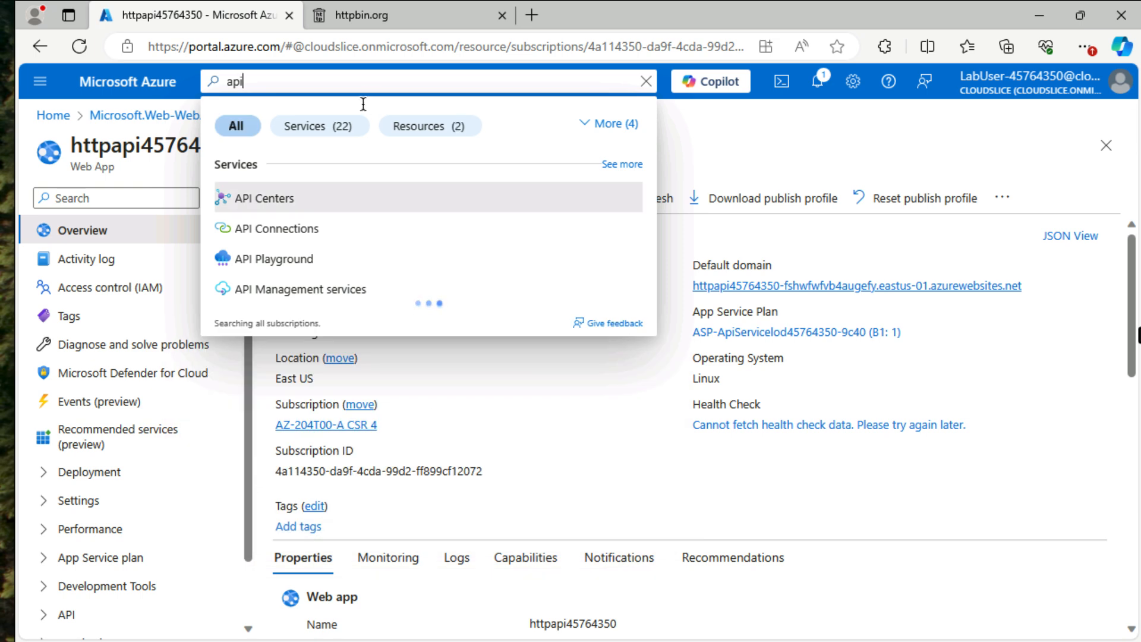
pyautogui.click(316, 290)
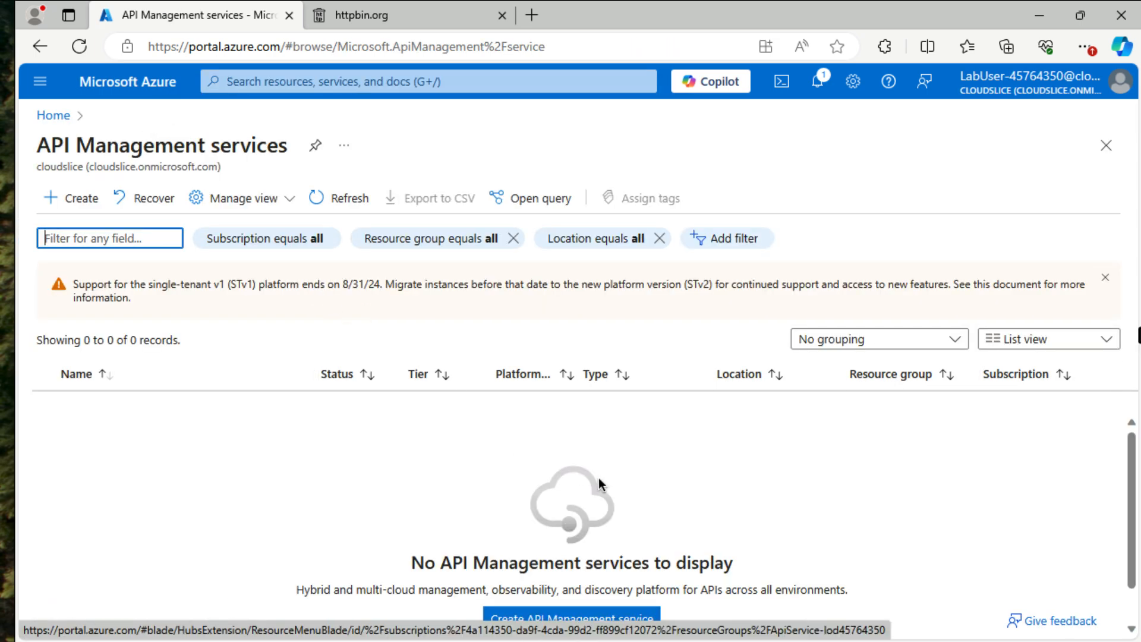
pyautogui.click(85, 196)
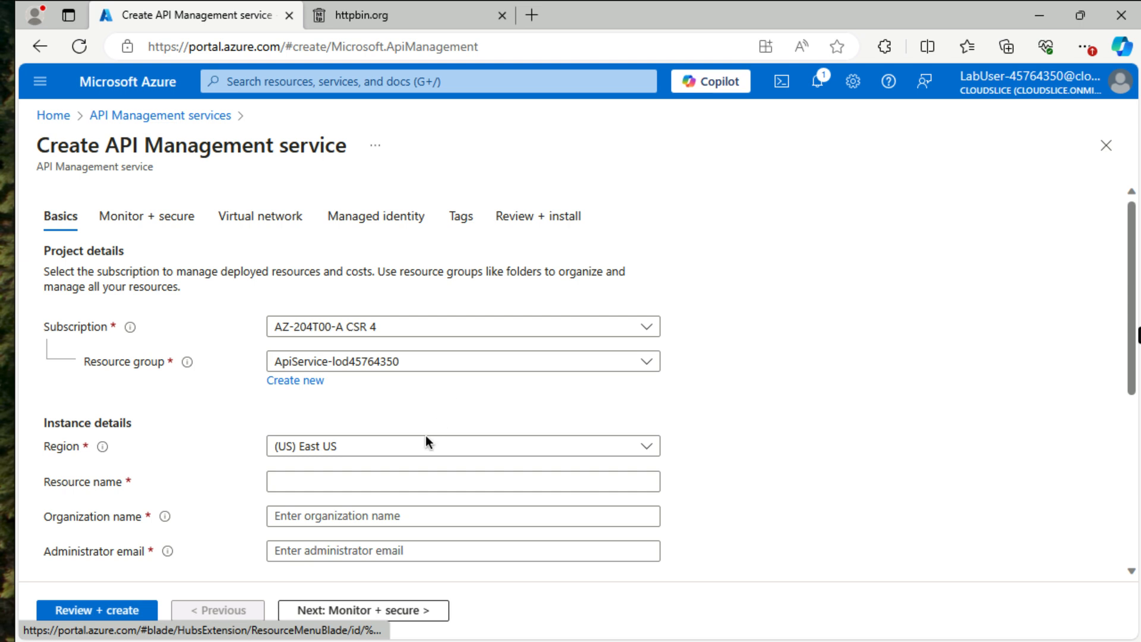
# Enter proapi45764350 as the resource name, Contoso as the organization name, and fill in the administrator's email.
pyautogui.click(323, 482)
pyautogui.write('proapi45764350')
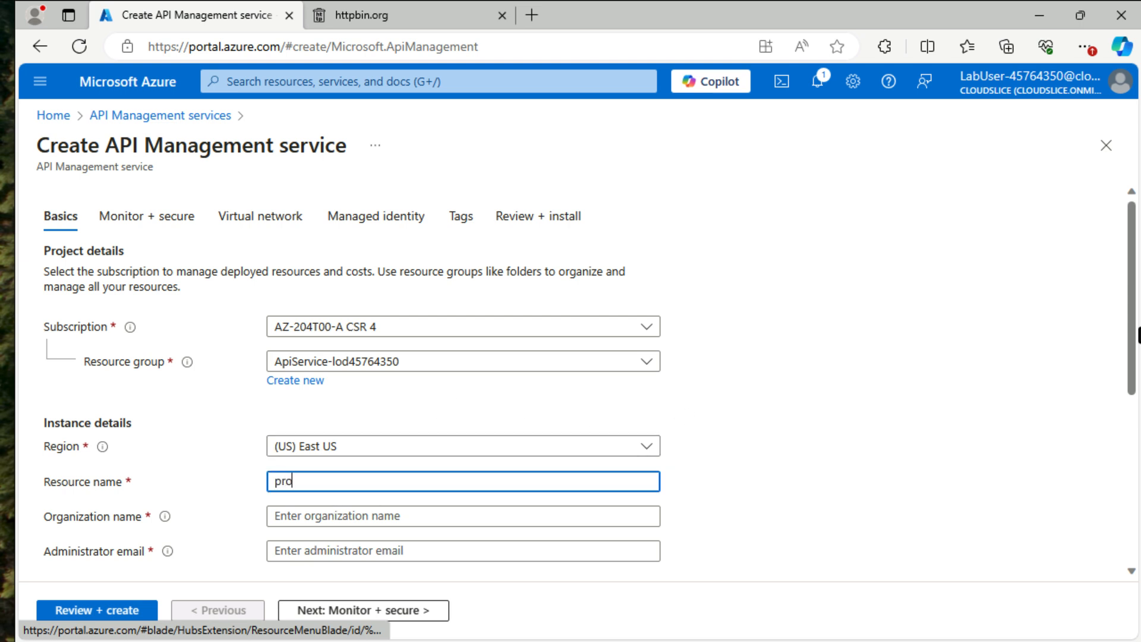
pyautogui.click(580, 508)
pyautogui.write('Contoso')
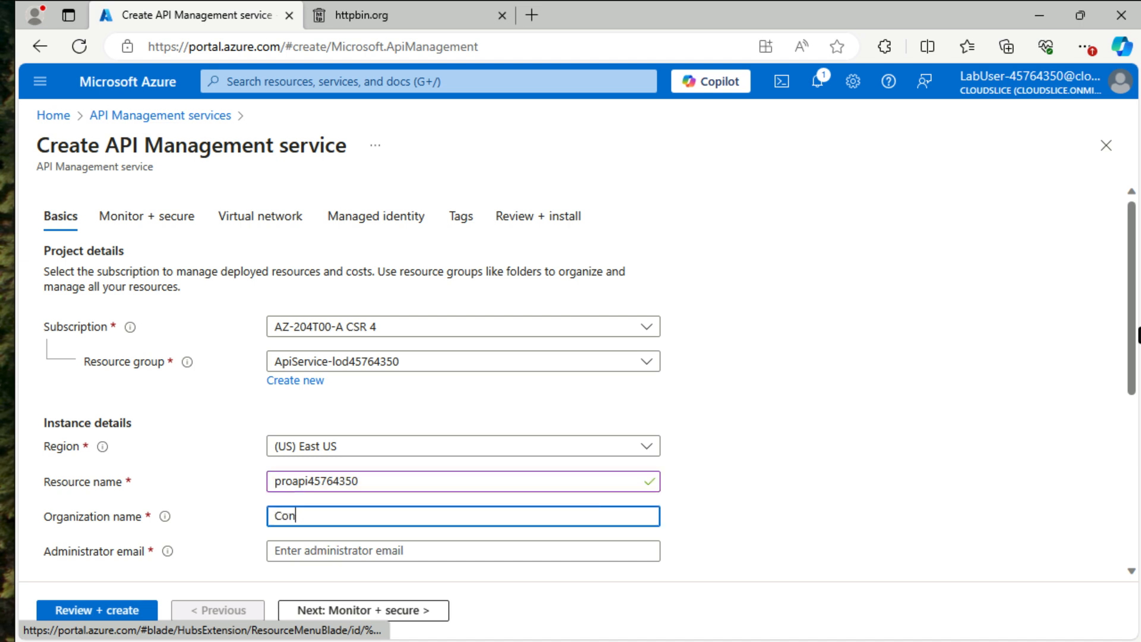
pyautogui.click(626, 543)
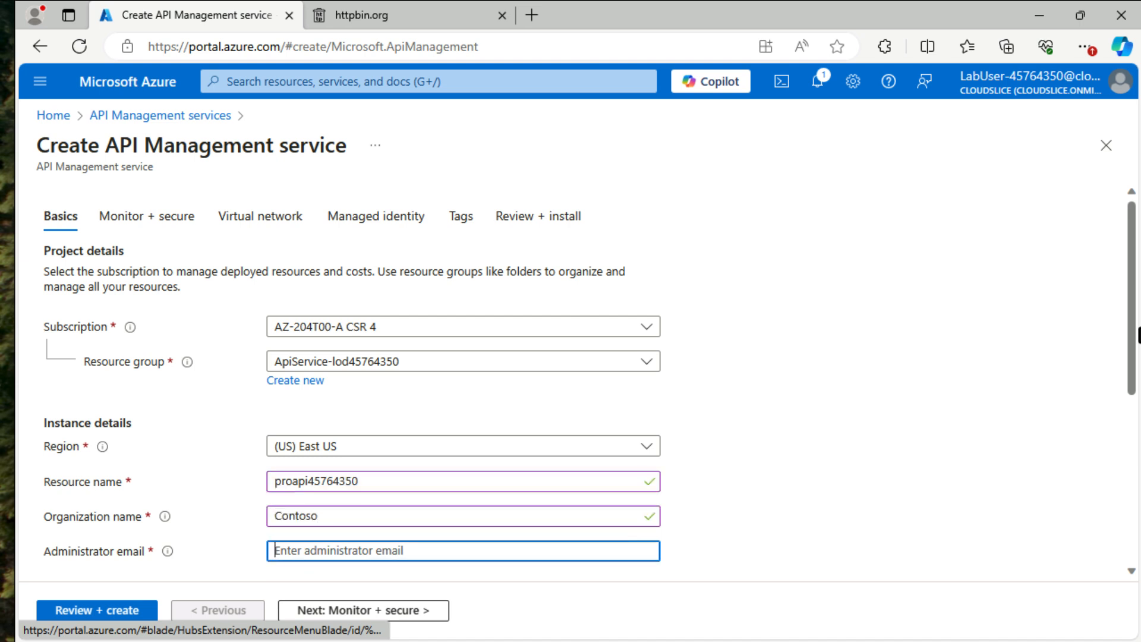
pyautogui.write('admin@contoso.com')
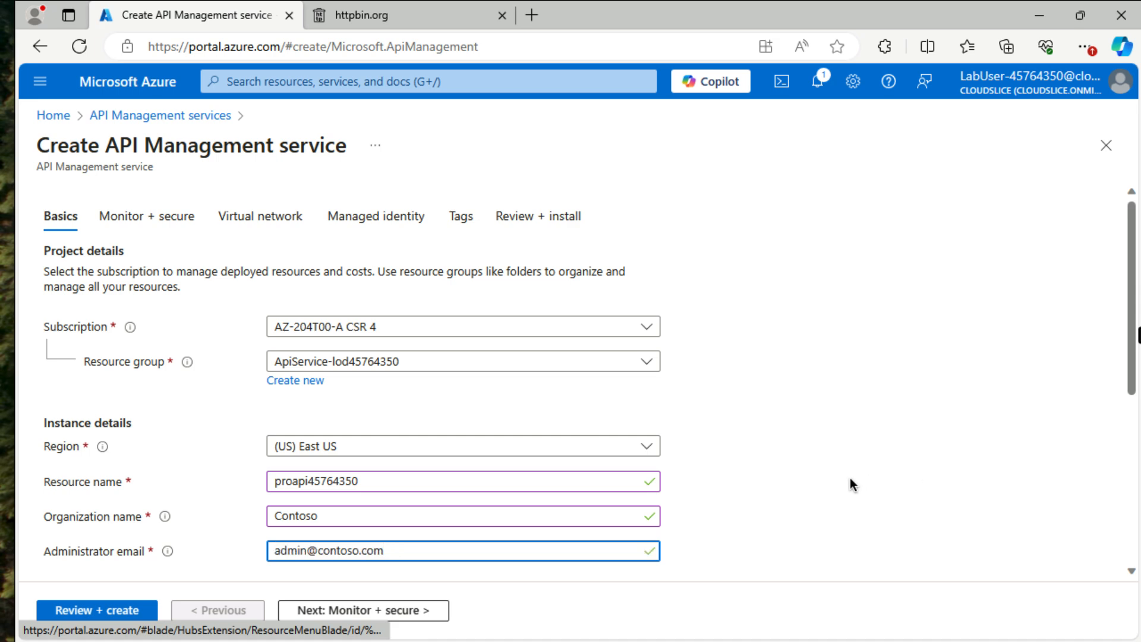
# Set the pricing tier to Consumption (99.95% SLA), then review and create the API Management service.
pyautogui.scroll(-1, 849, 478)
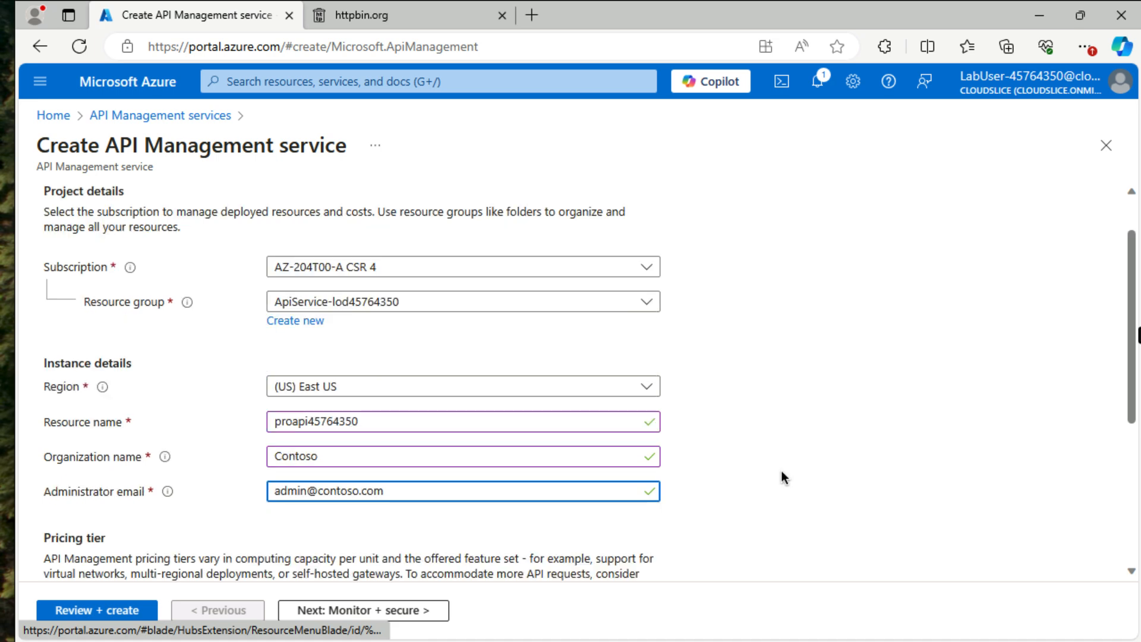
pyautogui.scroll(-5, 682, 492)
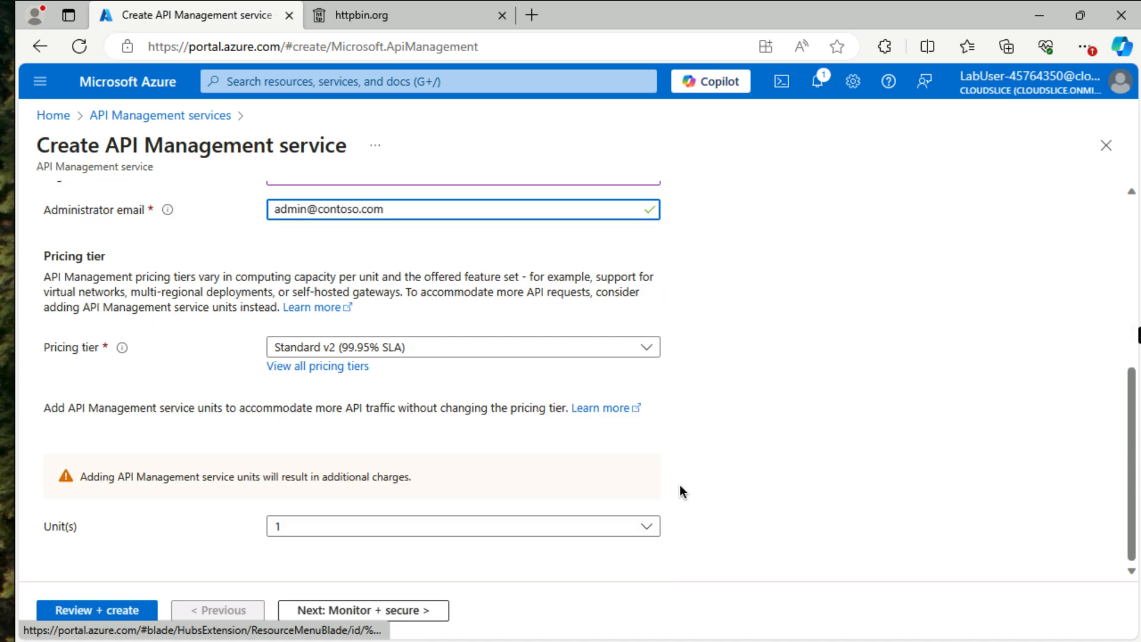
pyautogui.click(580, 350)
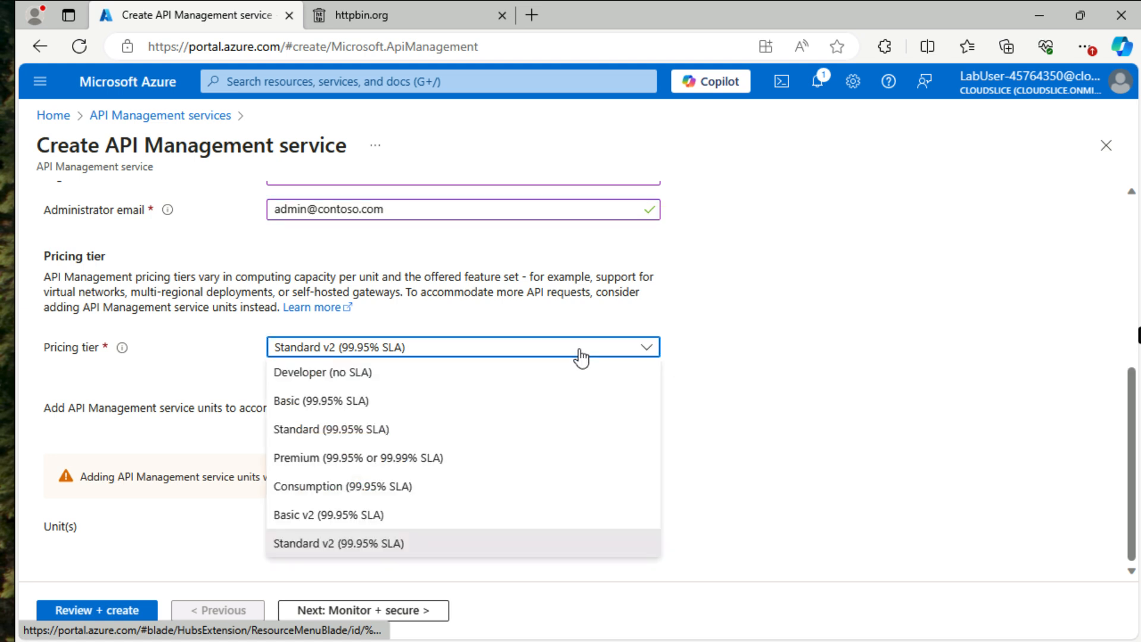
pyautogui.click(431, 487)
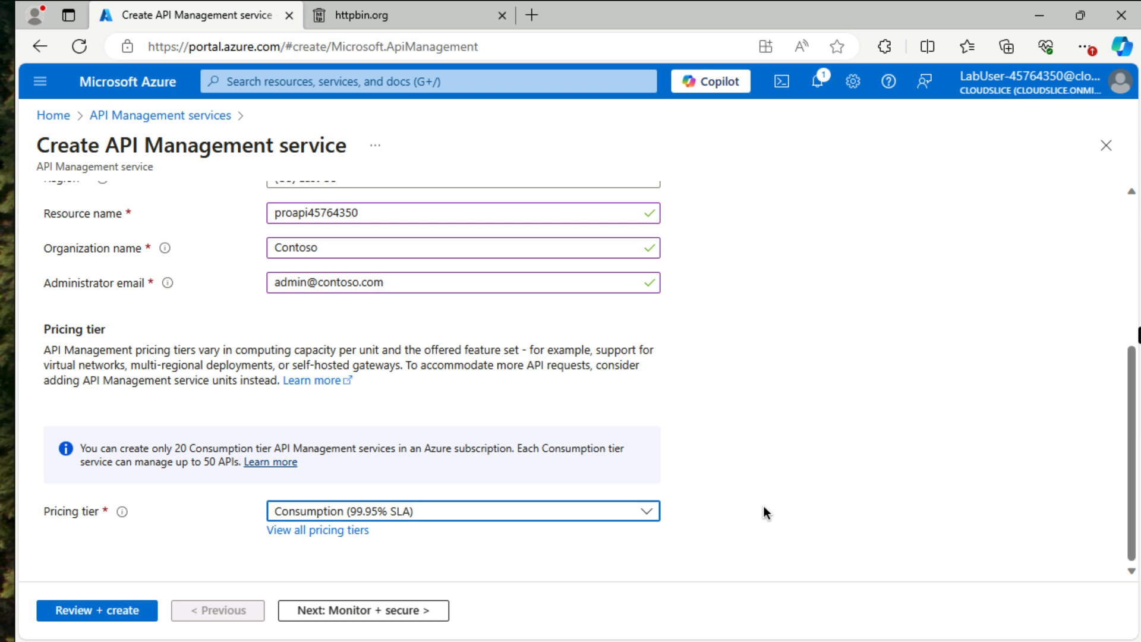
pyautogui.click(78, 608)
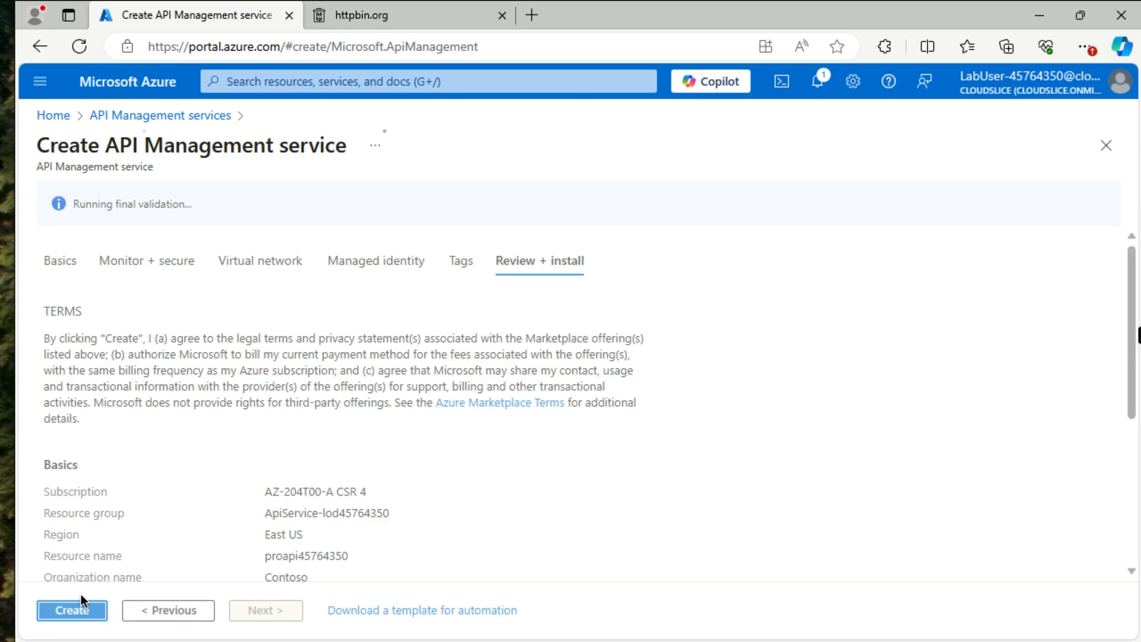
pyautogui.click(70, 610)
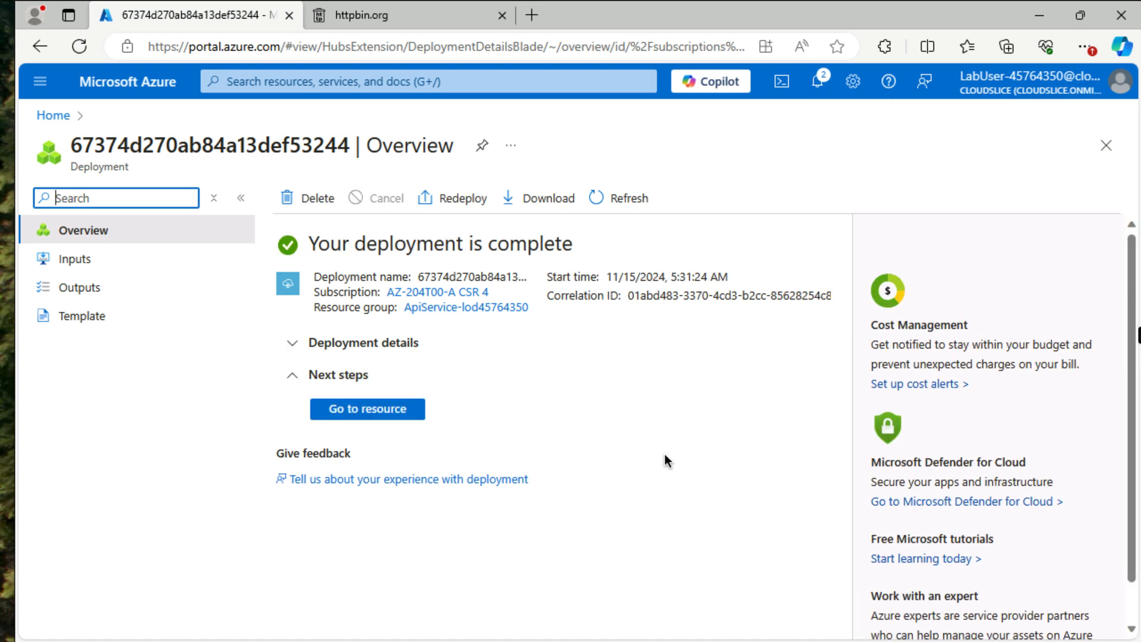
# Open the deployed API Management resource, dismiss the service menu notice, and expand its APIs group.
pyautogui.click(395, 404)
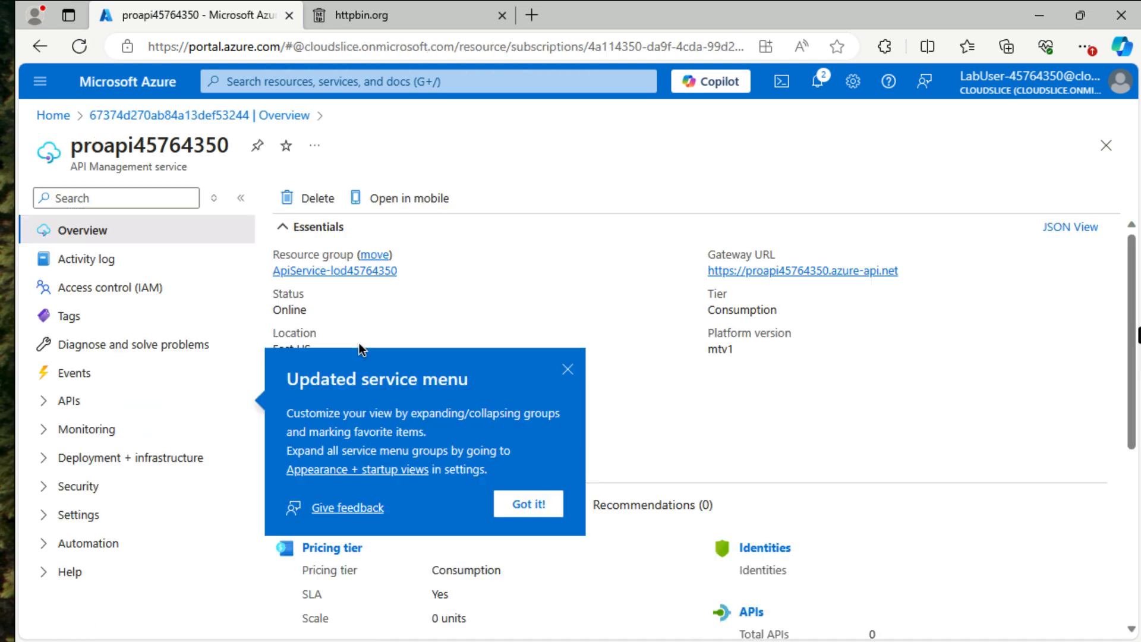
pyautogui.click(568, 369)
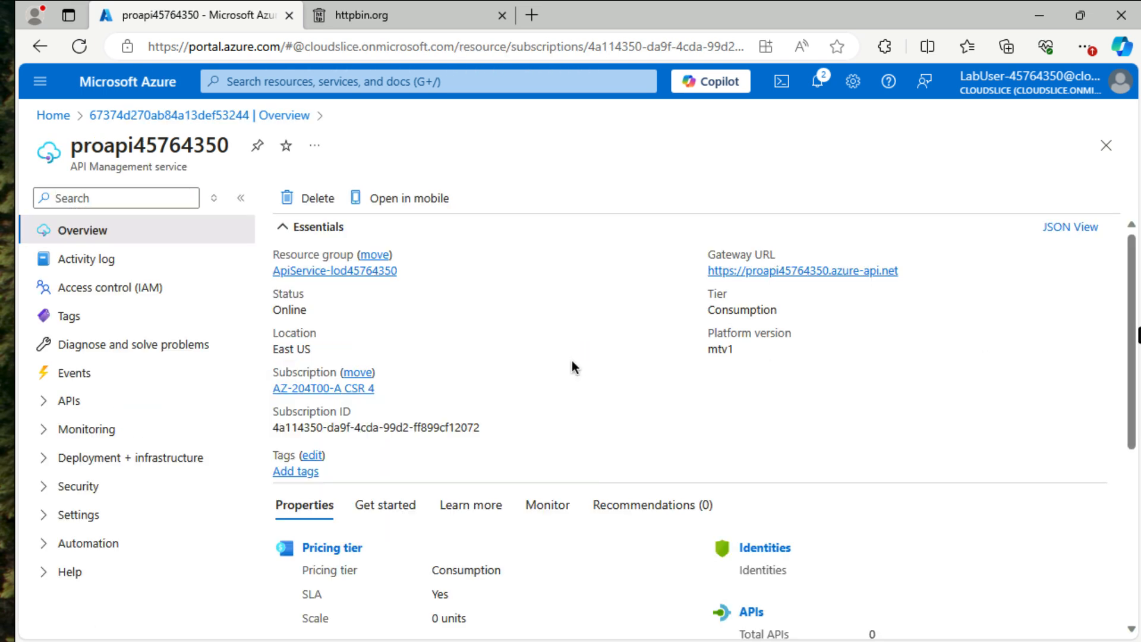
pyautogui.click(73, 403)
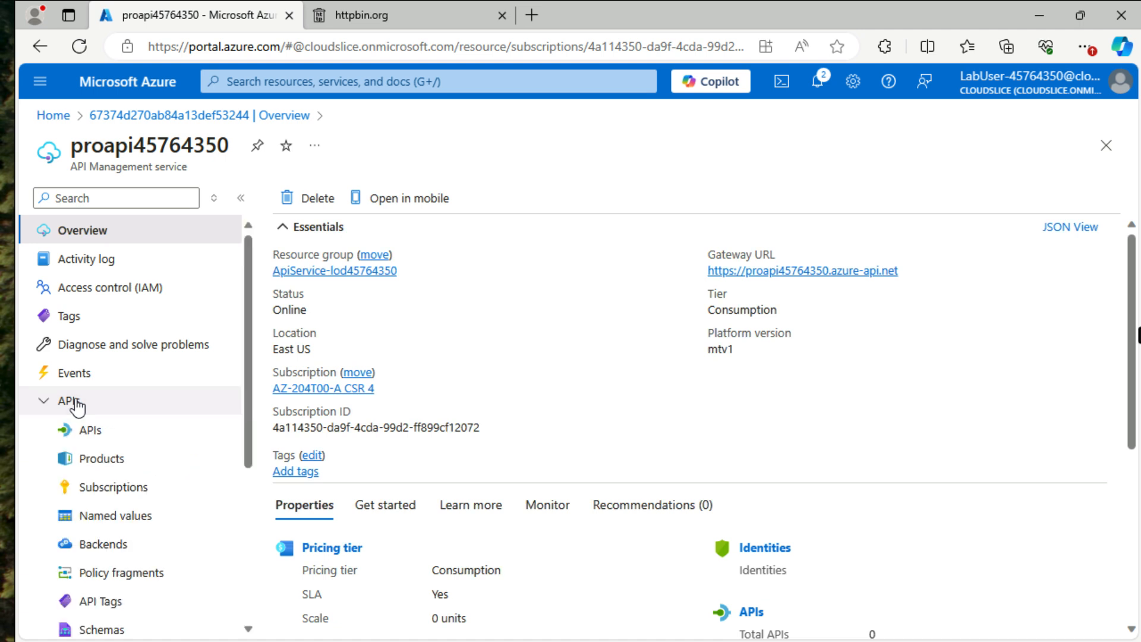
# Start a manually defined HTTP API in the API Management service with the display name HTTPBin API.
pyautogui.click(94, 430)
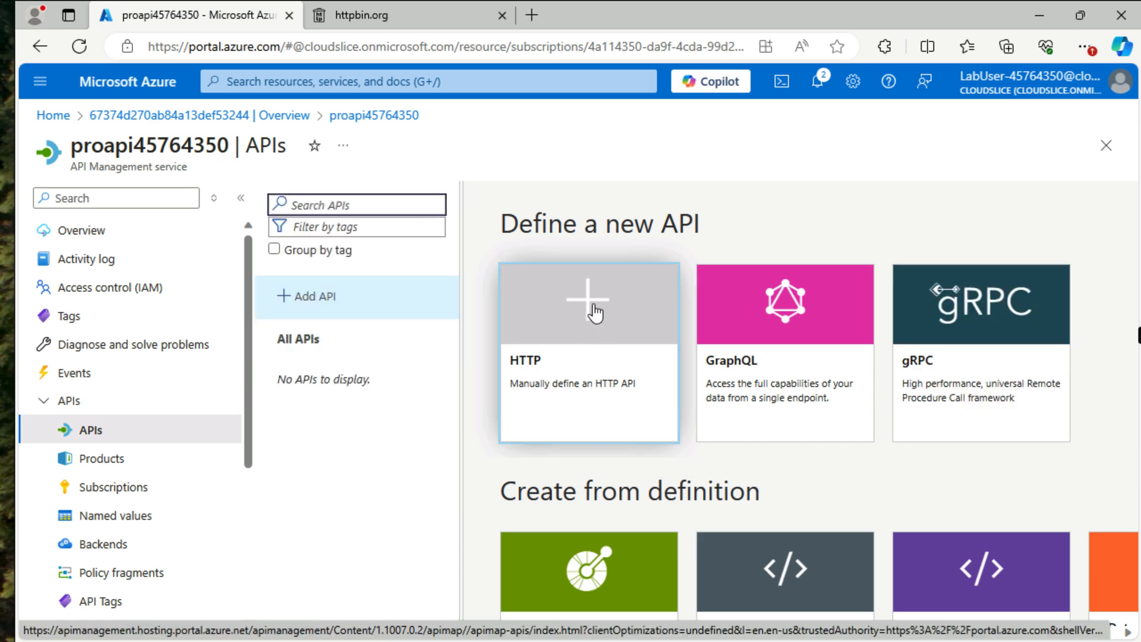
pyautogui.click(594, 311)
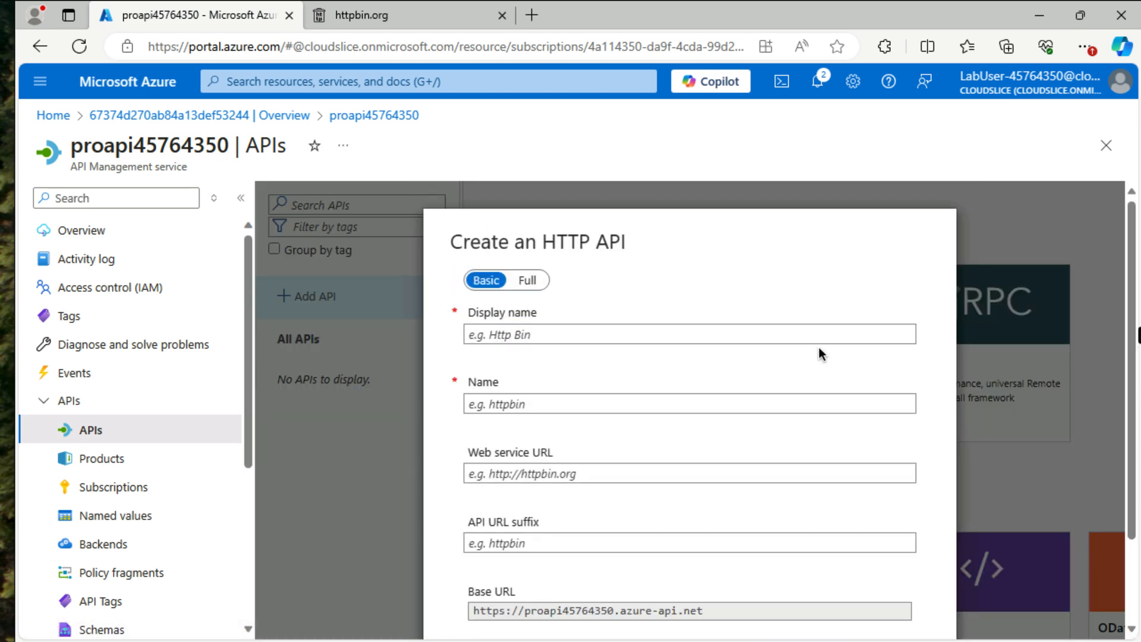
pyautogui.click(660, 334)
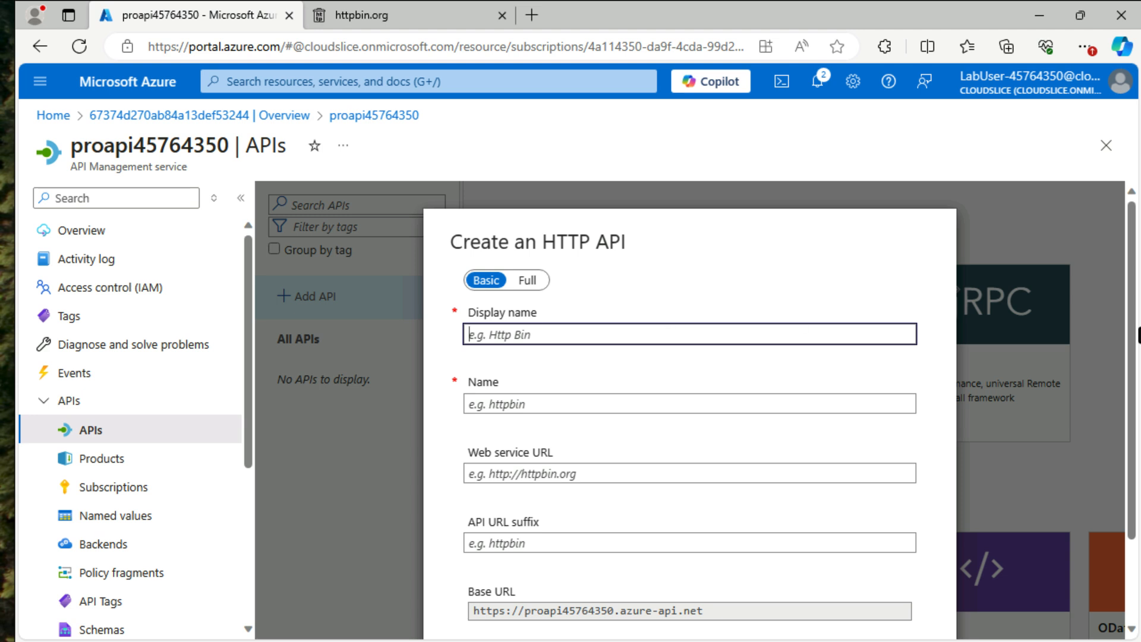
pyautogui.write('HTTPBin API')
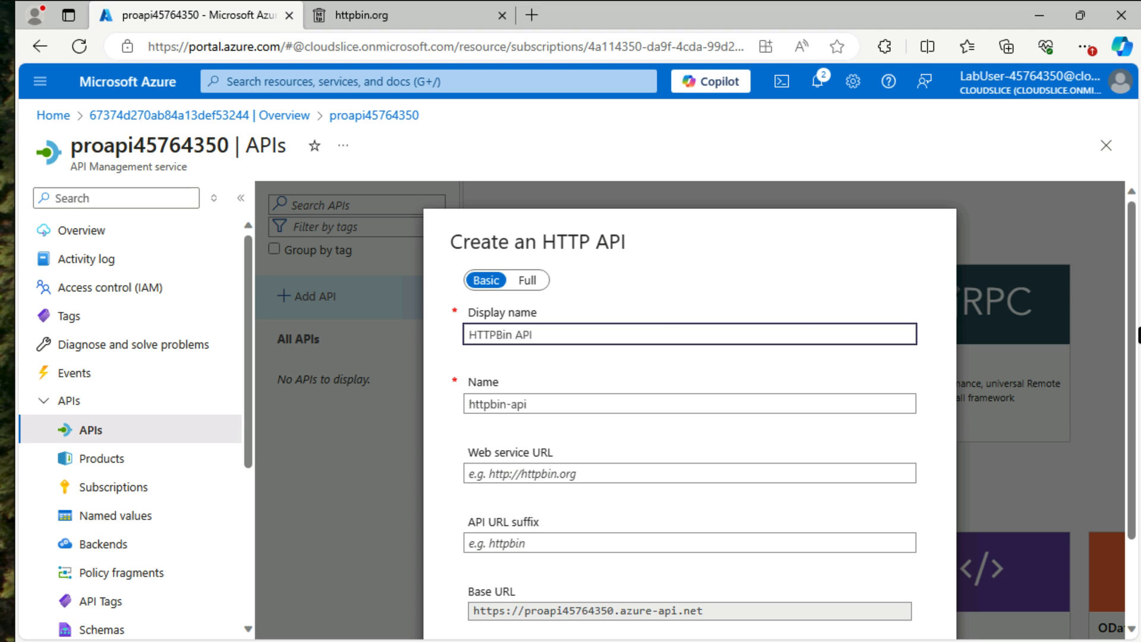
pyautogui.click(637, 474)
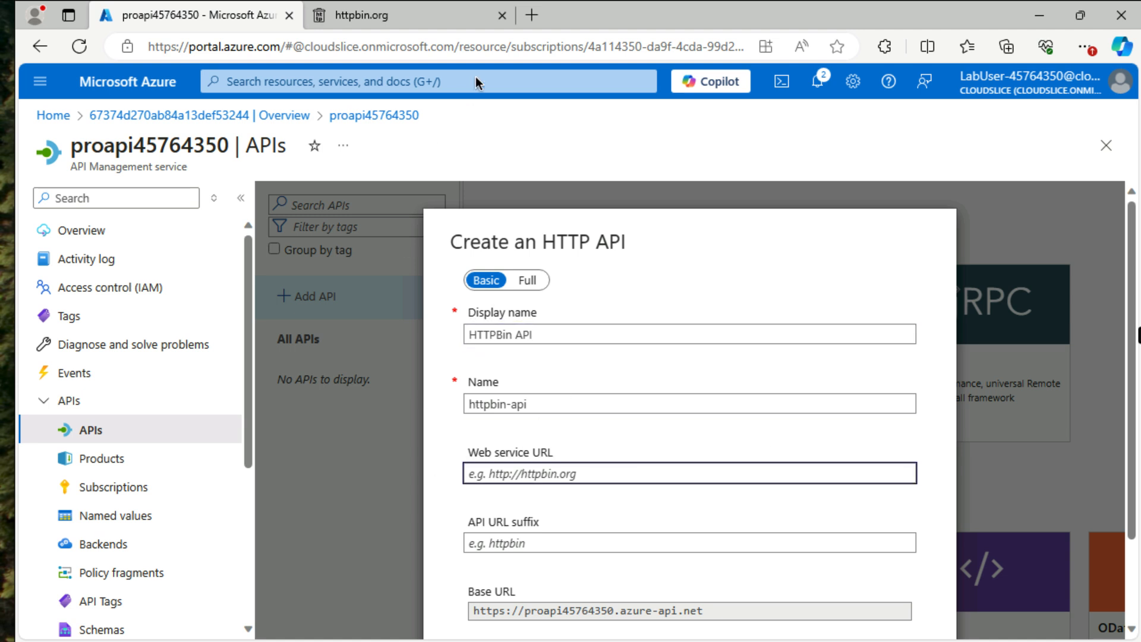
pyautogui.click(410, 18)
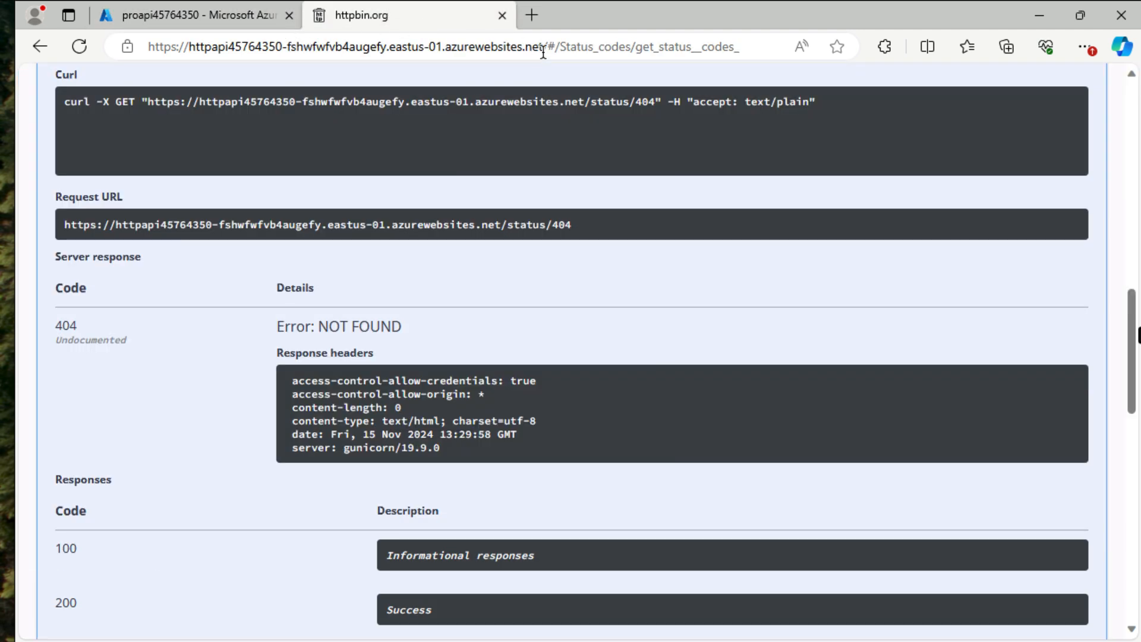
pyautogui.moveTo(542, 48); pyautogui.dragTo(94, 36)
pyautogui.hotkey('ctrl', 'c')
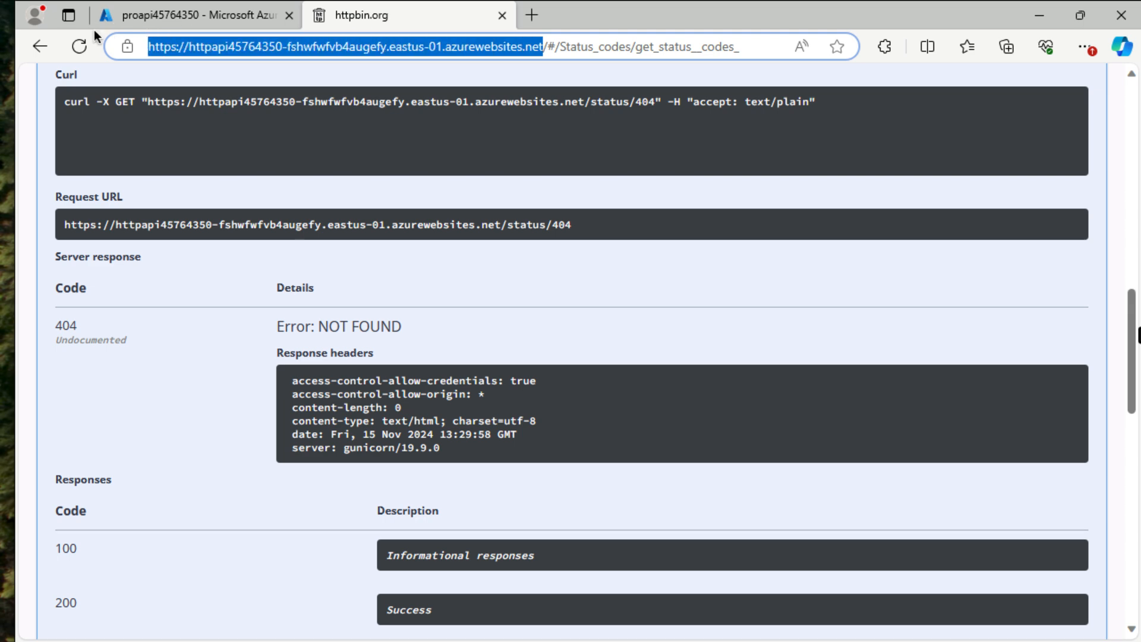
pyautogui.click(244, 18)
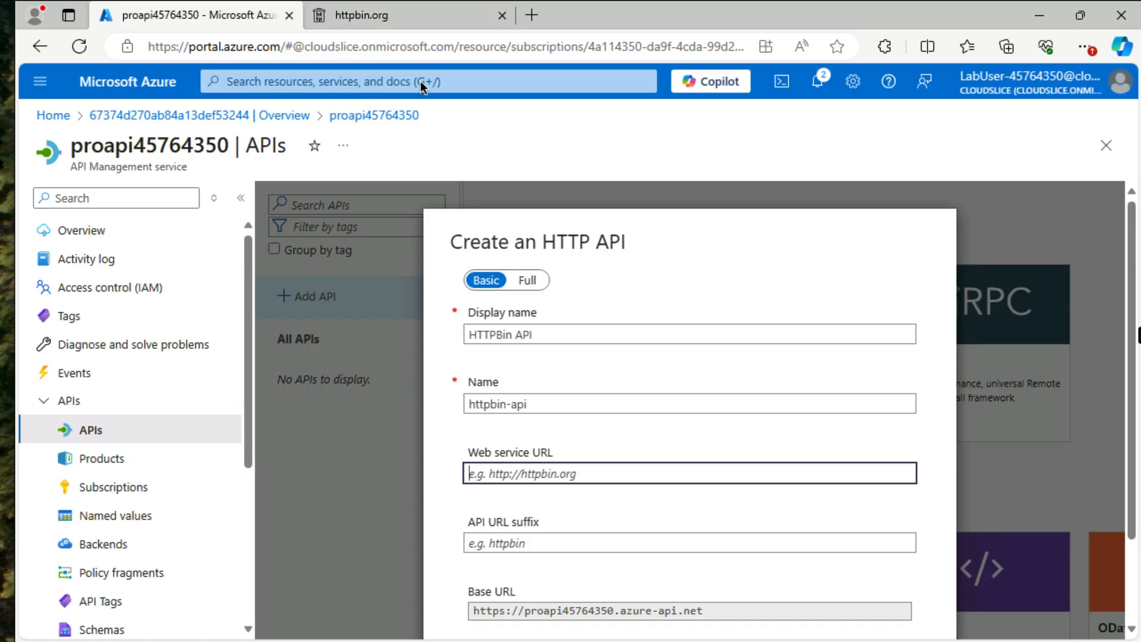
pyautogui.click(556, 473)
pyautogui.hotkey('ctrl', 'v')
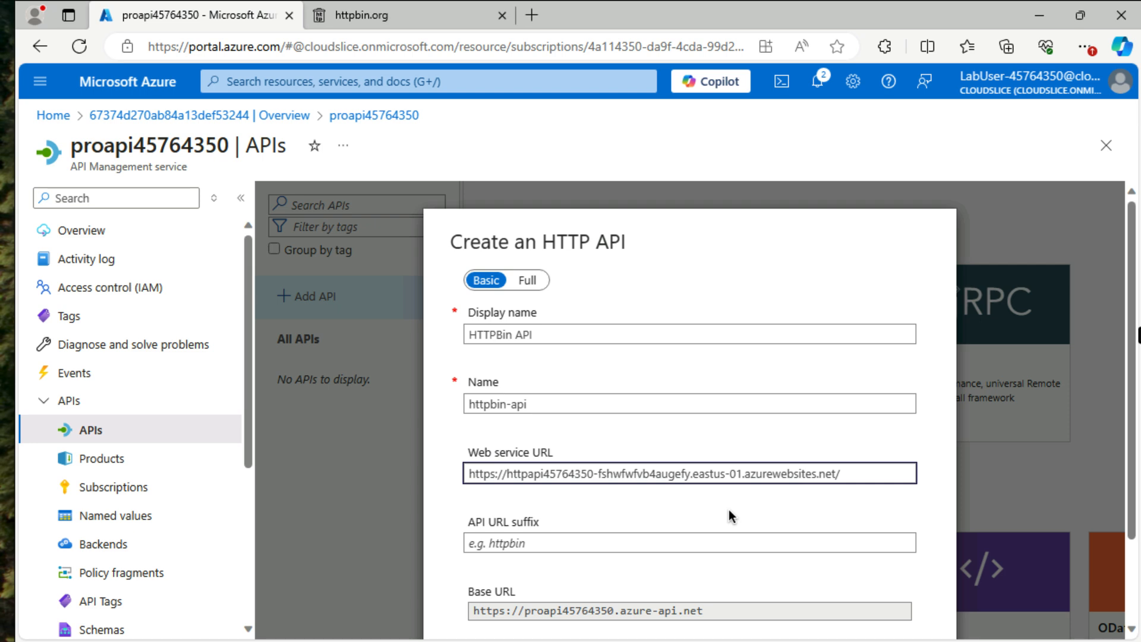
pyautogui.scroll(-3, 728, 509)
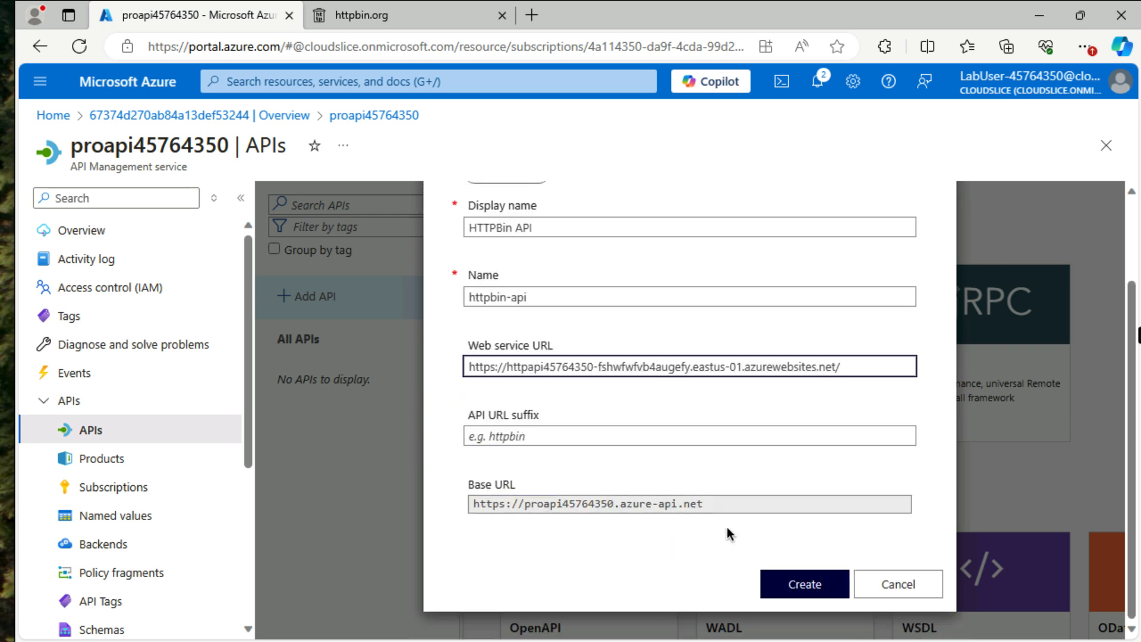
pyautogui.click(800, 583)
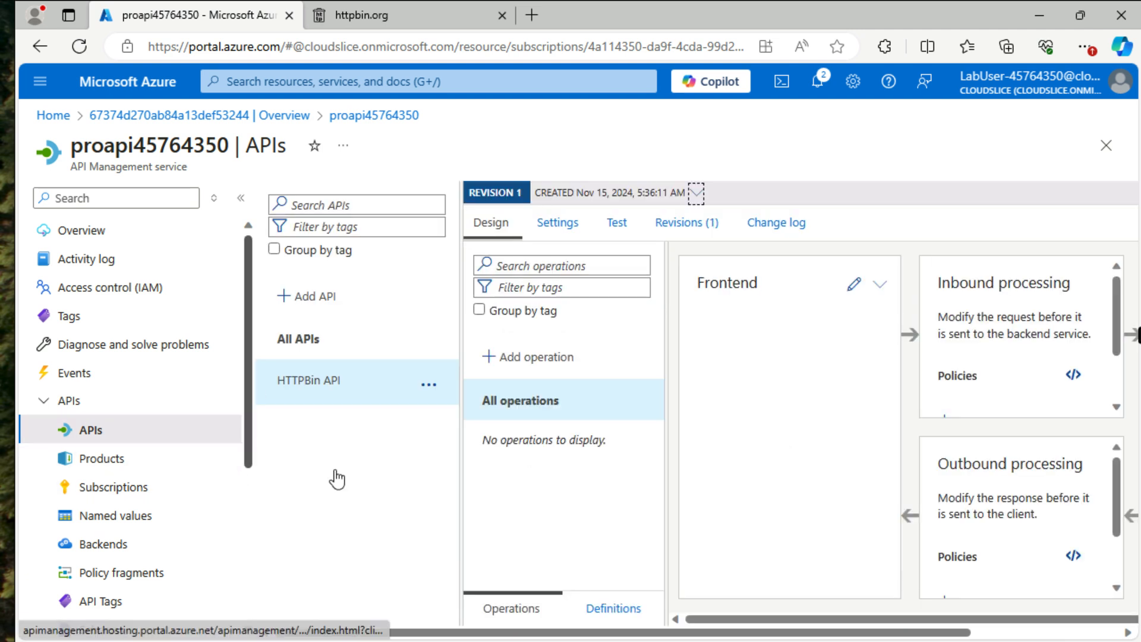
# Add and save a GET operation to HTTPBin API with the display name Echo Headers and the URL /.
pyautogui.click(543, 359)
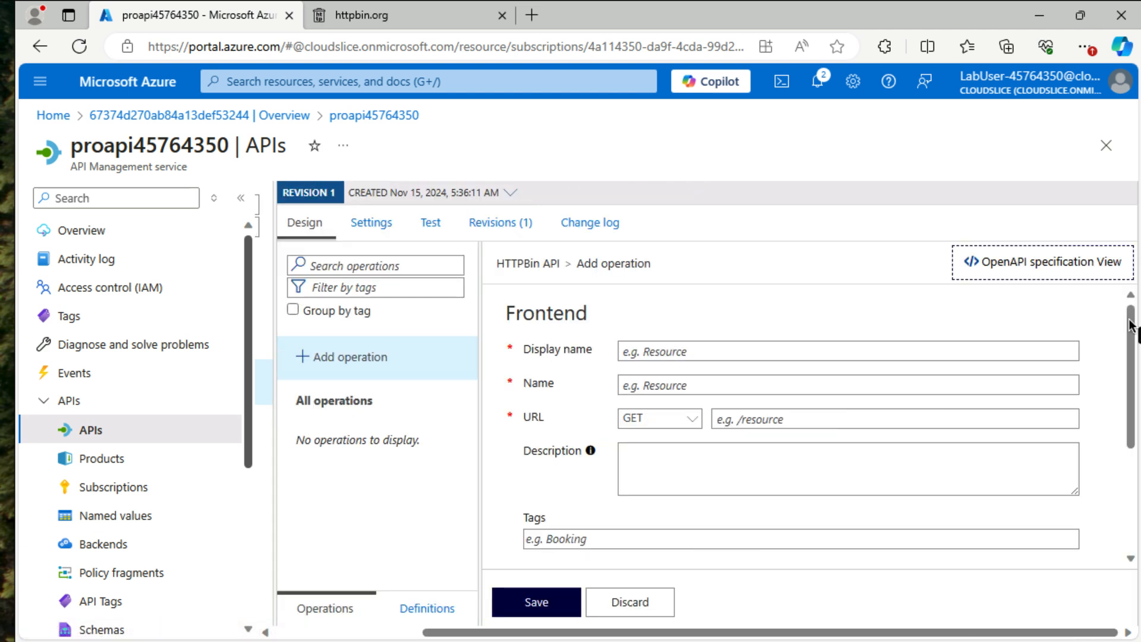
pyautogui.click(723, 350)
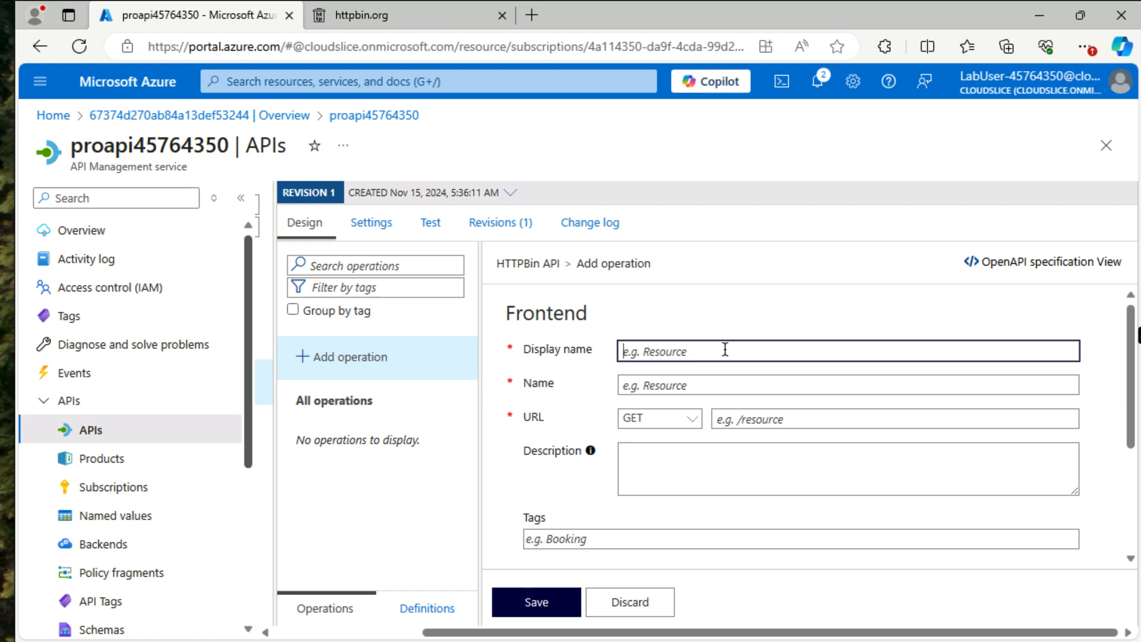
pyautogui.write('Echo Headers')
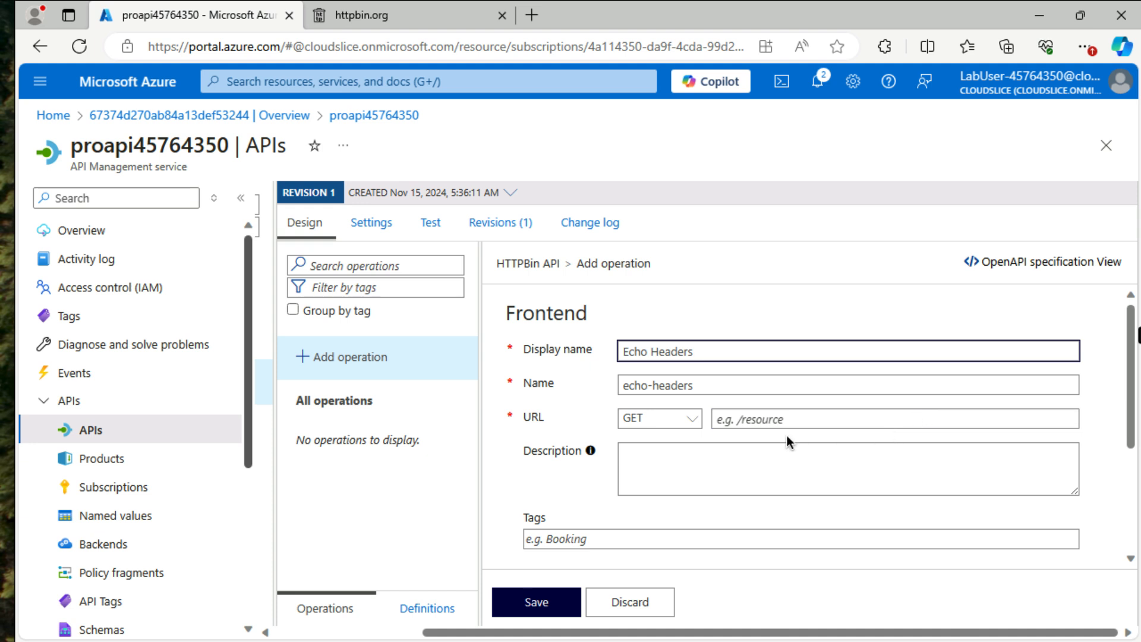
pyautogui.click(753, 418)
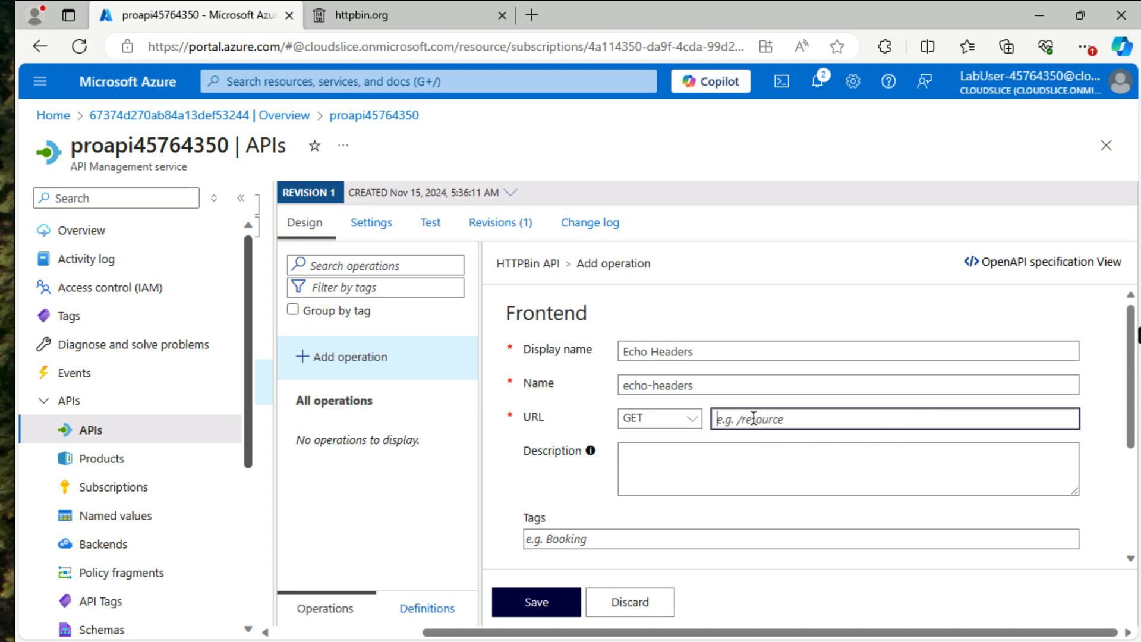
pyautogui.write('/')
pyautogui.click(540, 600)
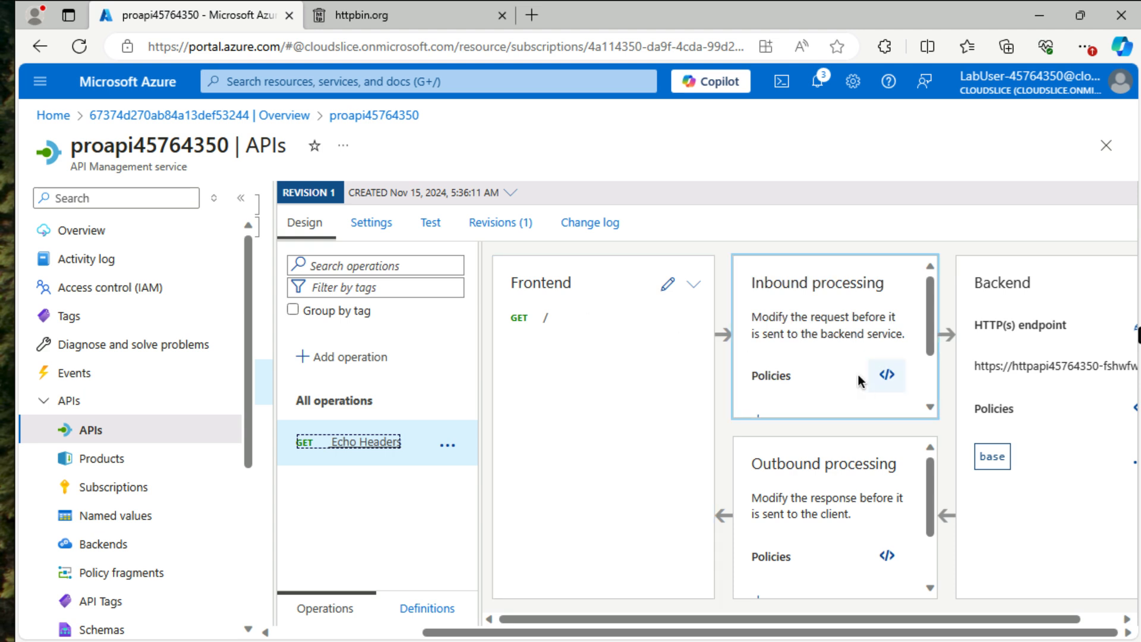
# Collapse the service menu and add a Set headers inbound policy to the Echo Headers operation.
pyautogui.scroll(-1, 855, 372)
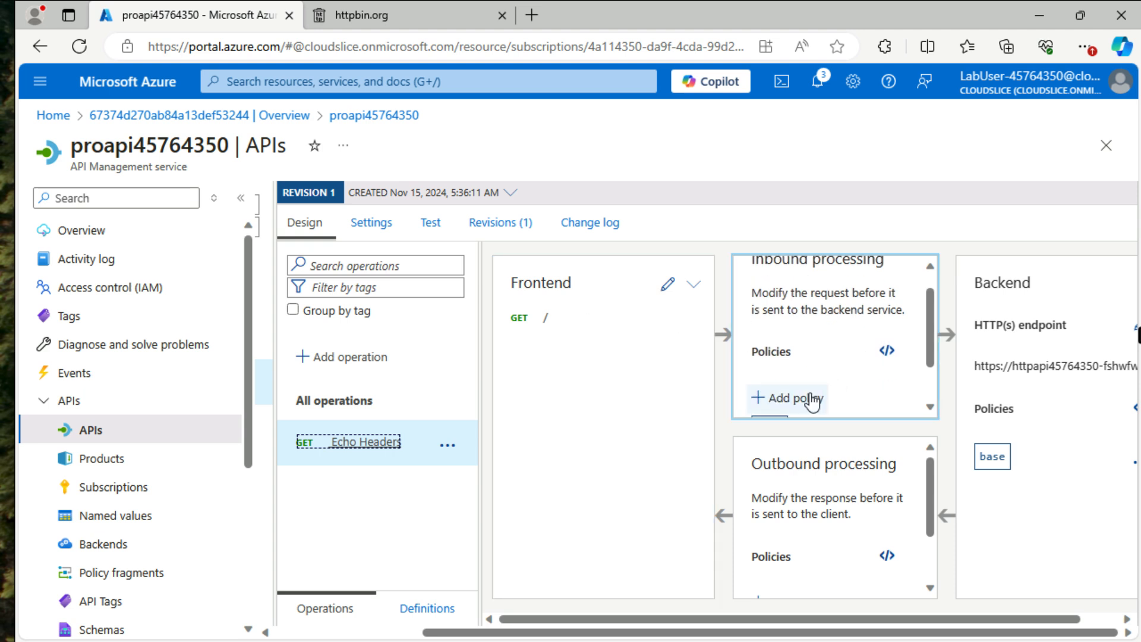
pyautogui.click(243, 203)
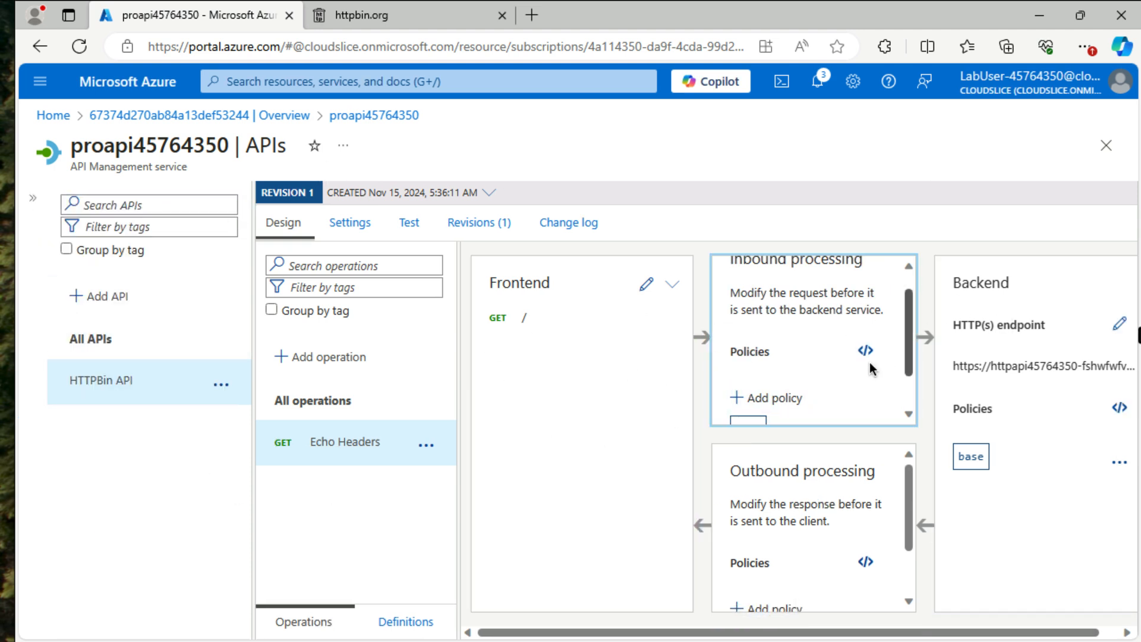
pyautogui.click(795, 396)
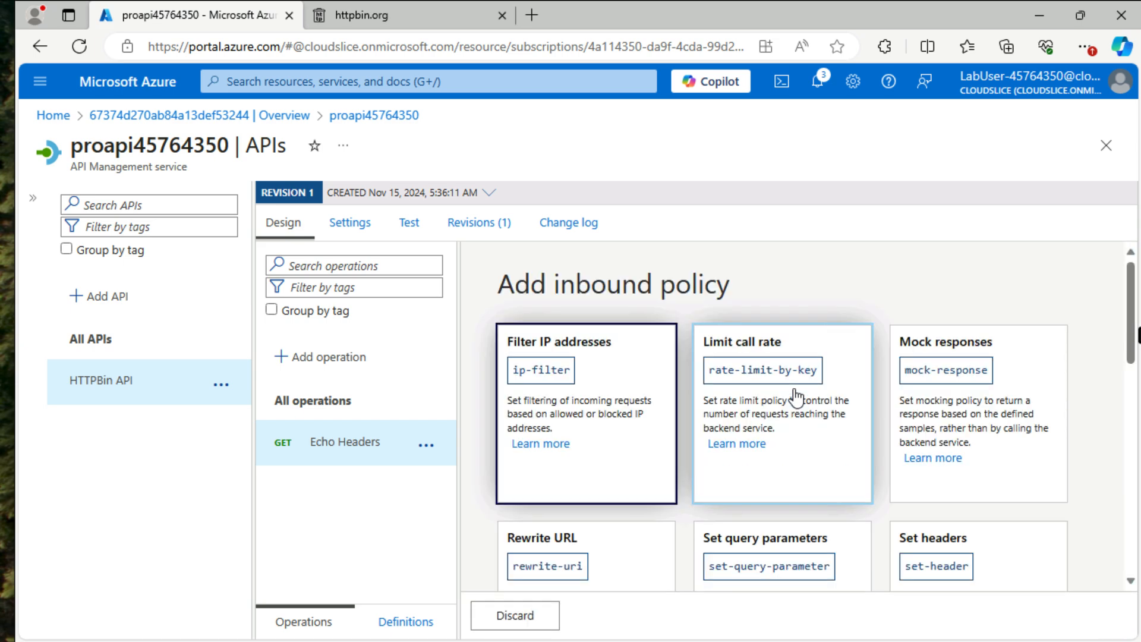
pyautogui.scroll(-1, 796, 397)
pyautogui.scroll(-1, 796, 399)
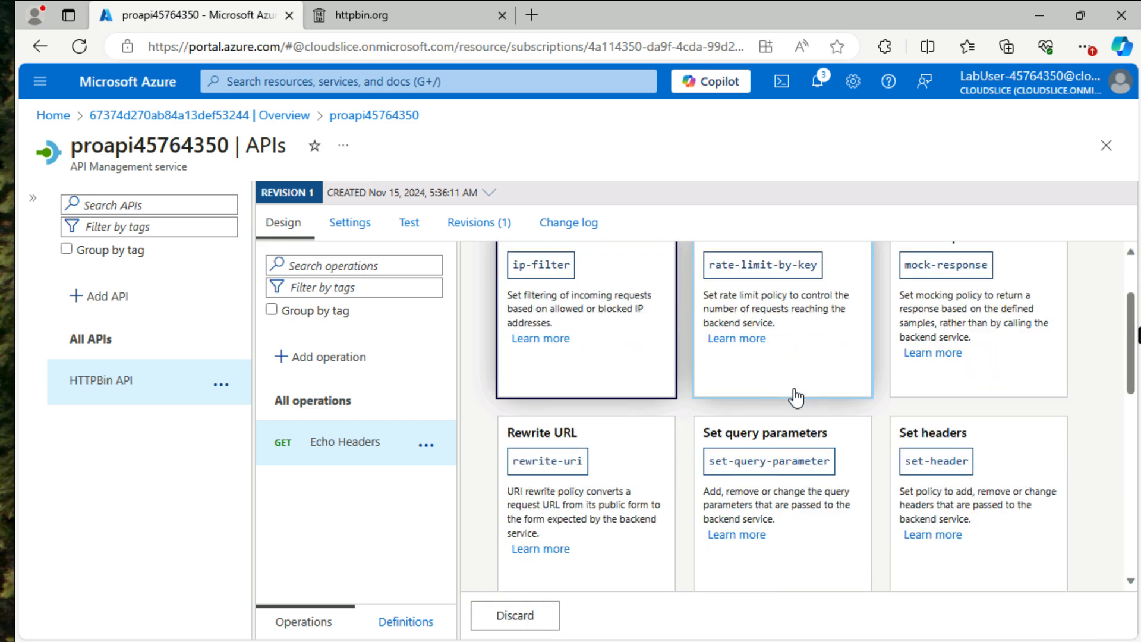
pyautogui.scroll(-1, 796, 397)
pyautogui.click(948, 404)
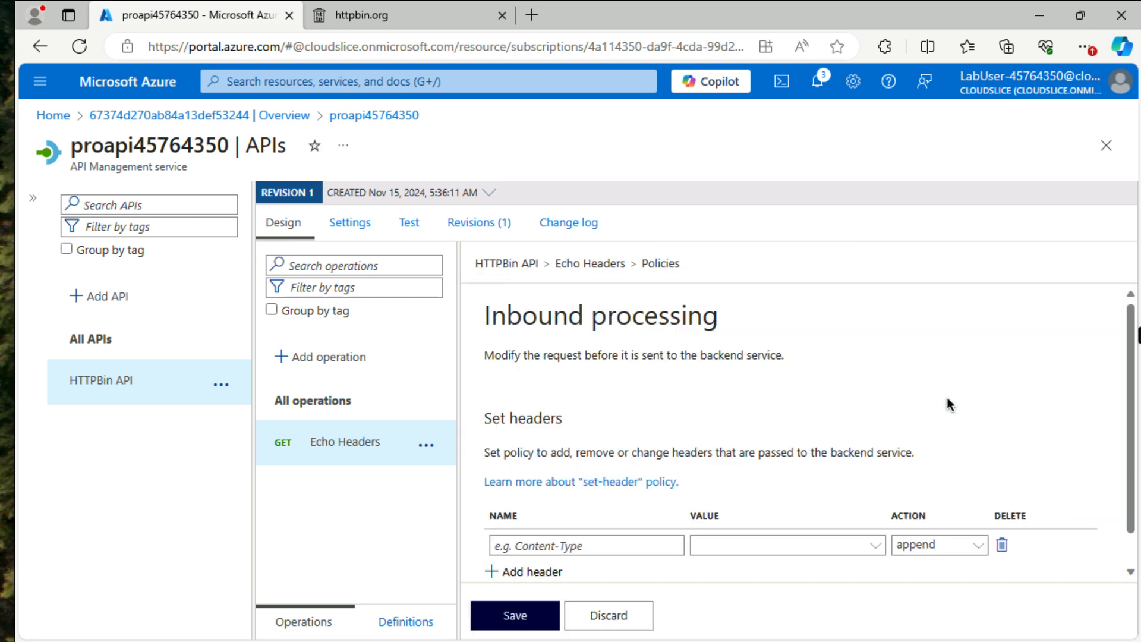
# Define the header source with the value azure-api-mgmt and the append action, and save the inbound policy.
pyautogui.scroll(-1, 772, 439)
pyautogui.click(584, 508)
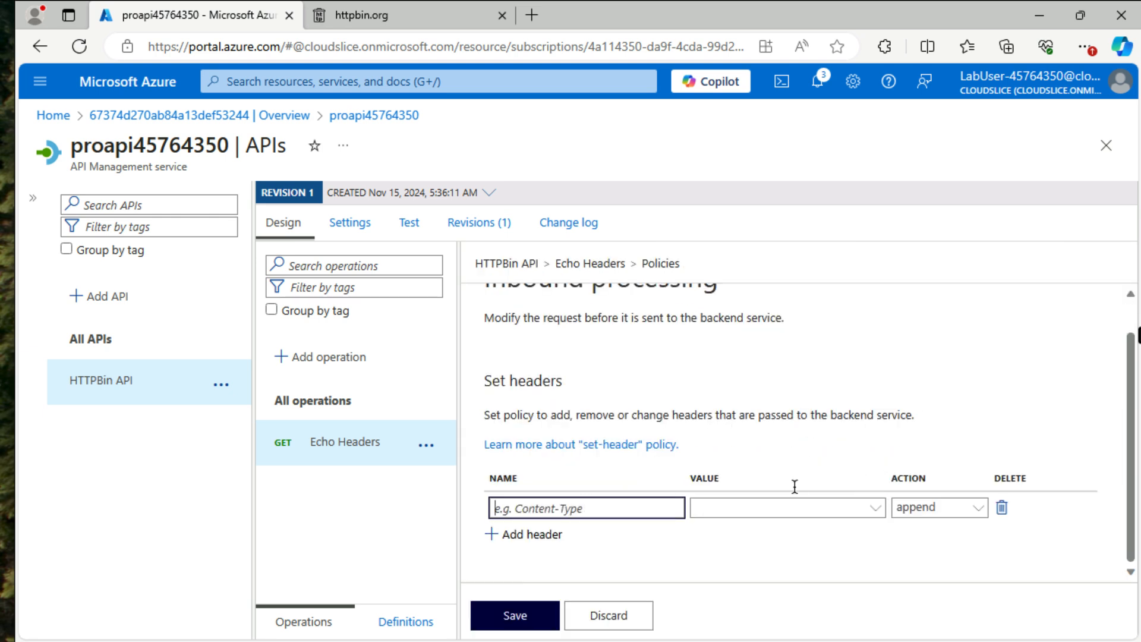
pyautogui.write('source')
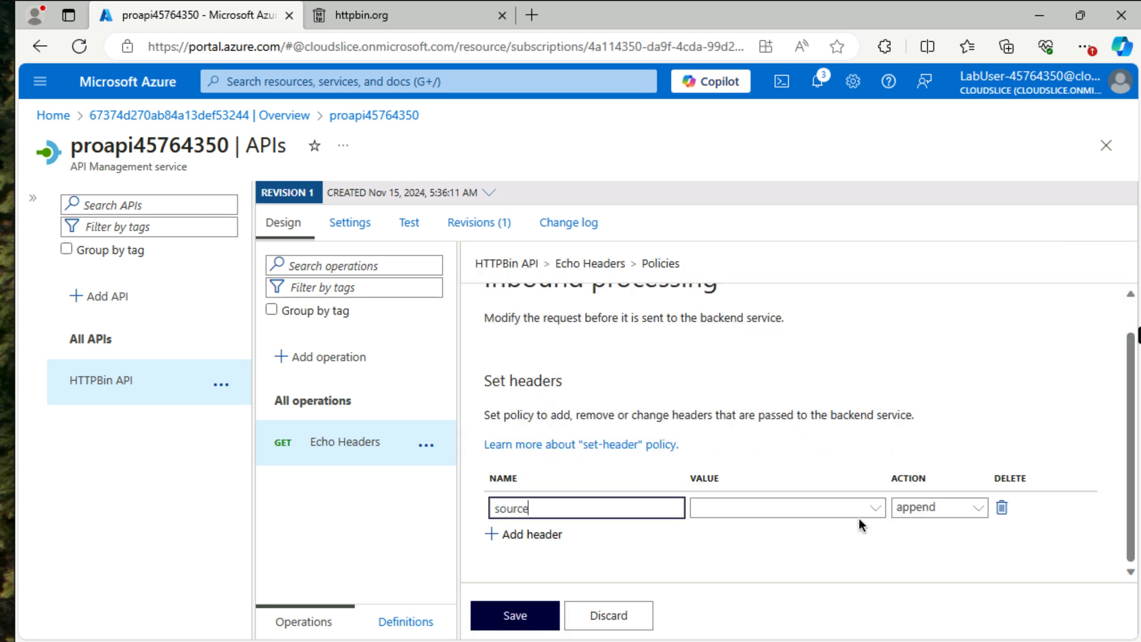
pyautogui.click(769, 507)
pyautogui.click(744, 549)
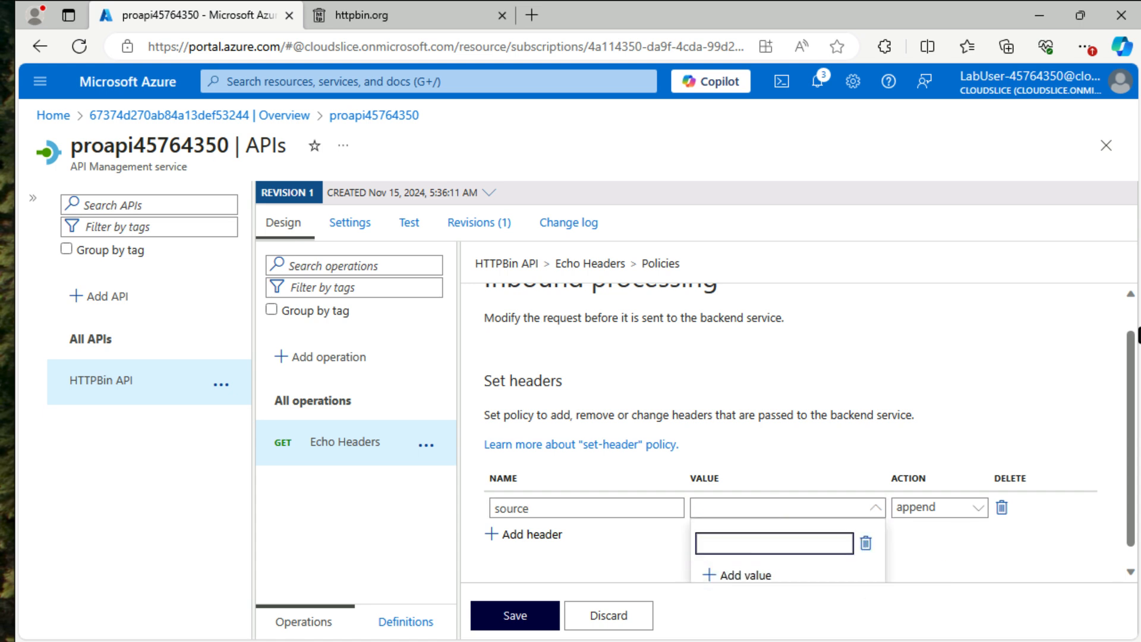
pyautogui.write('azure-api-mgmt')
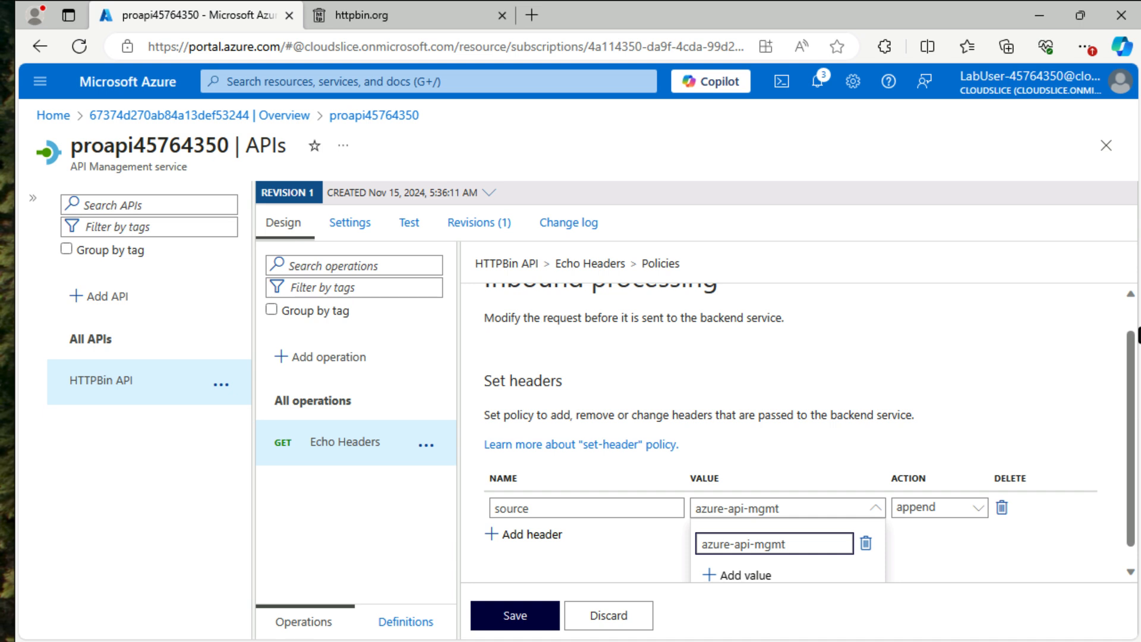
pyautogui.click(1035, 553)
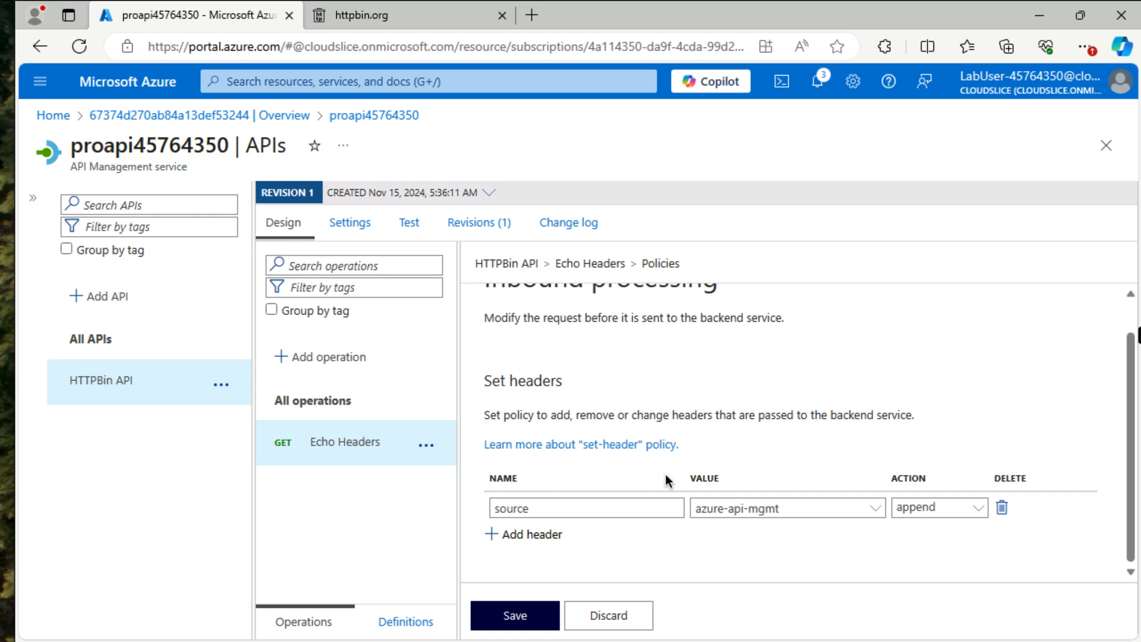
pyautogui.click(537, 616)
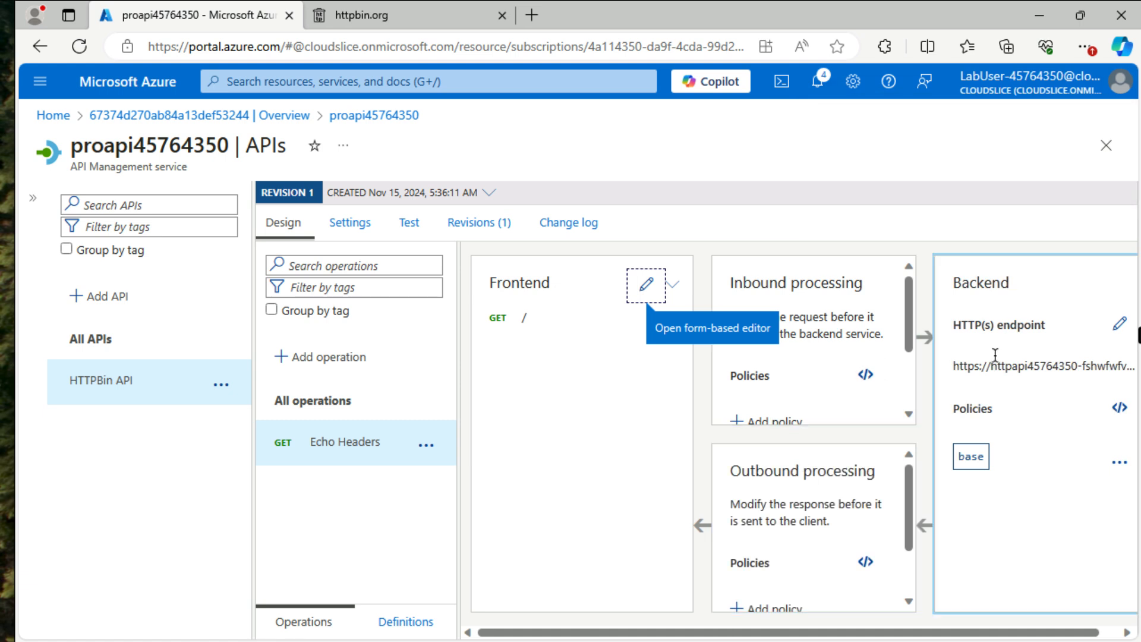
# Override the Echo Headers backend service URL by adding headers to the end of the address, and save the backend.
pyautogui.click(1119, 324)
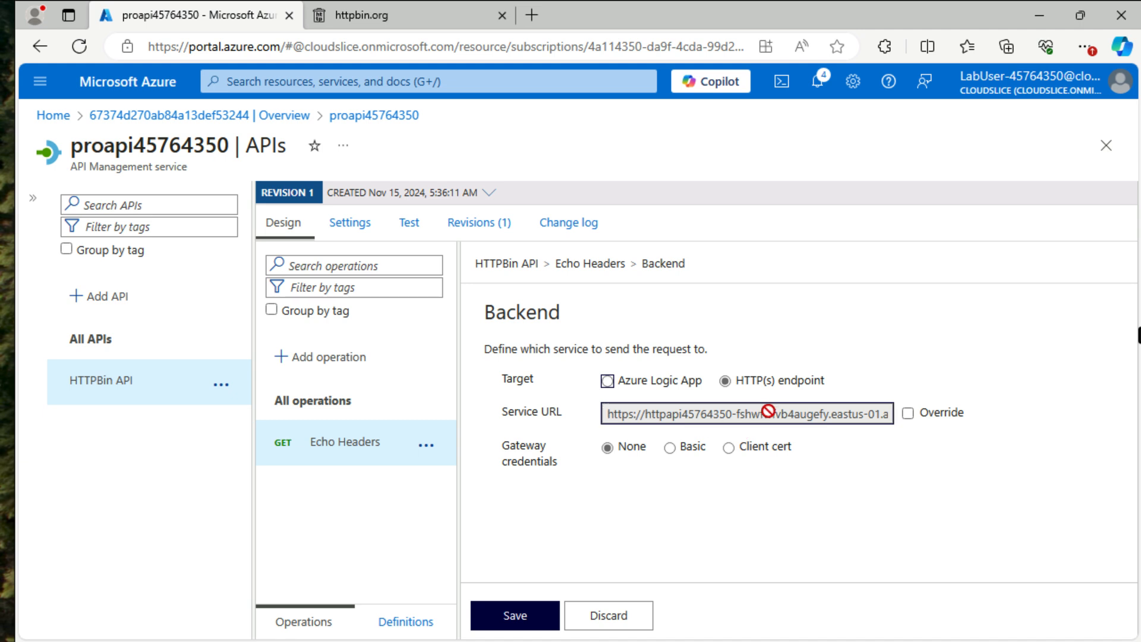
pyautogui.click(907, 413)
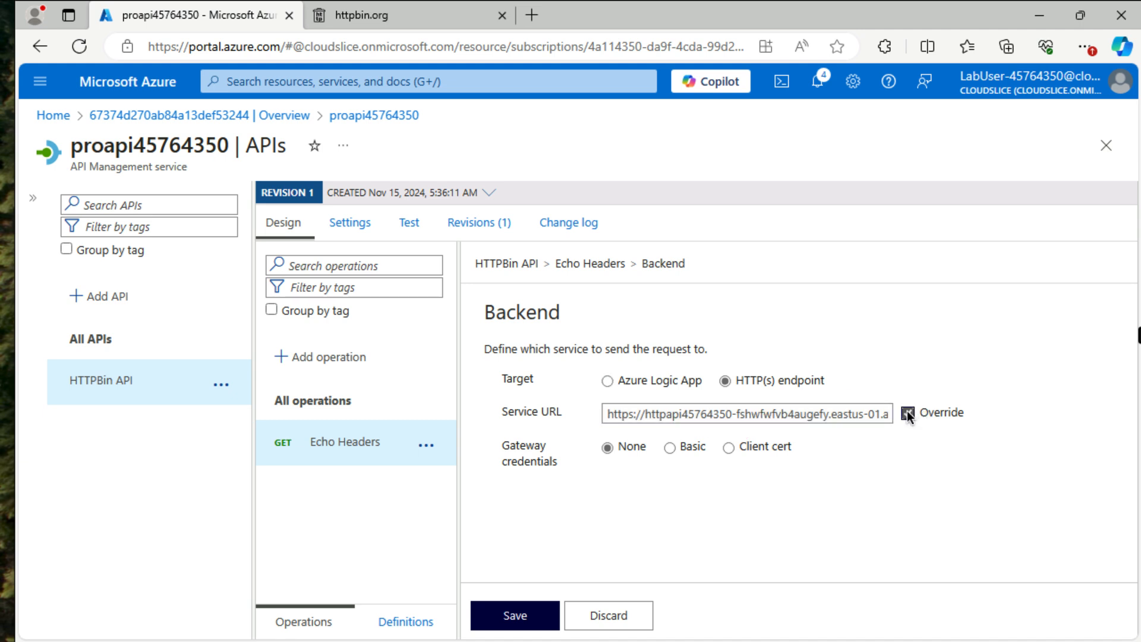
pyautogui.moveTo(856, 413); pyautogui.dragTo(1011, 412)
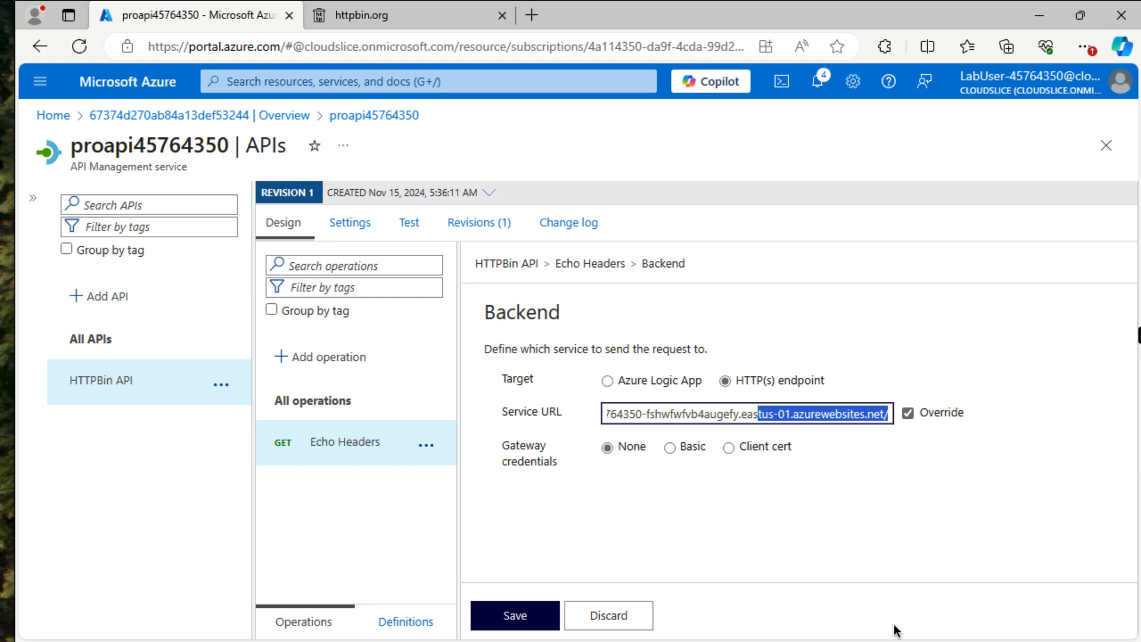
pyautogui.press('Right')
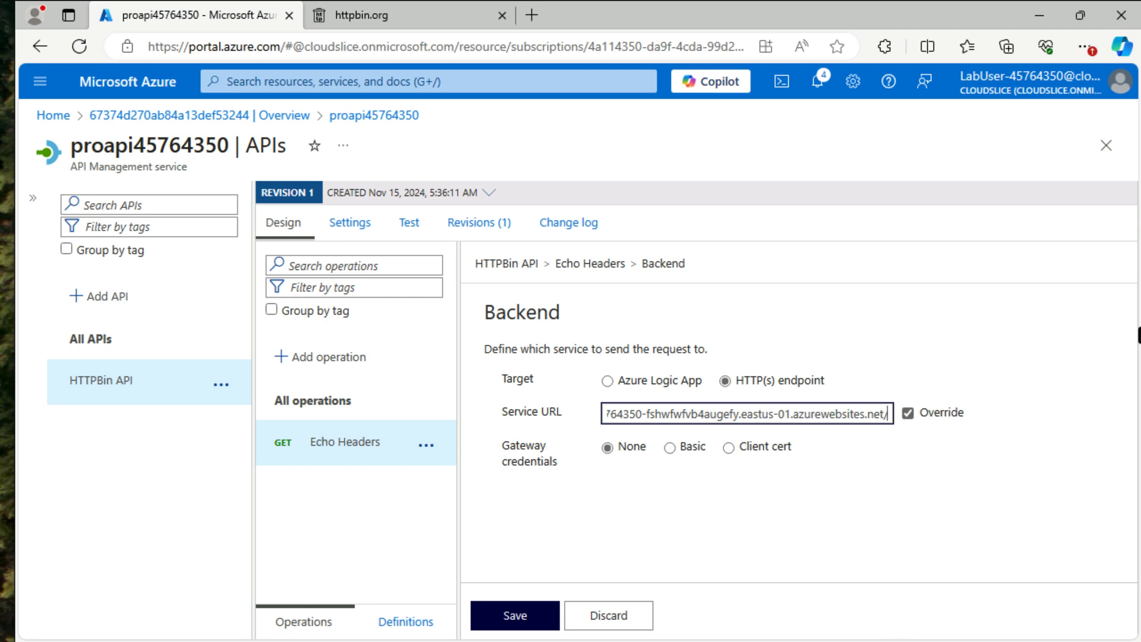
pyautogui.write('headers')
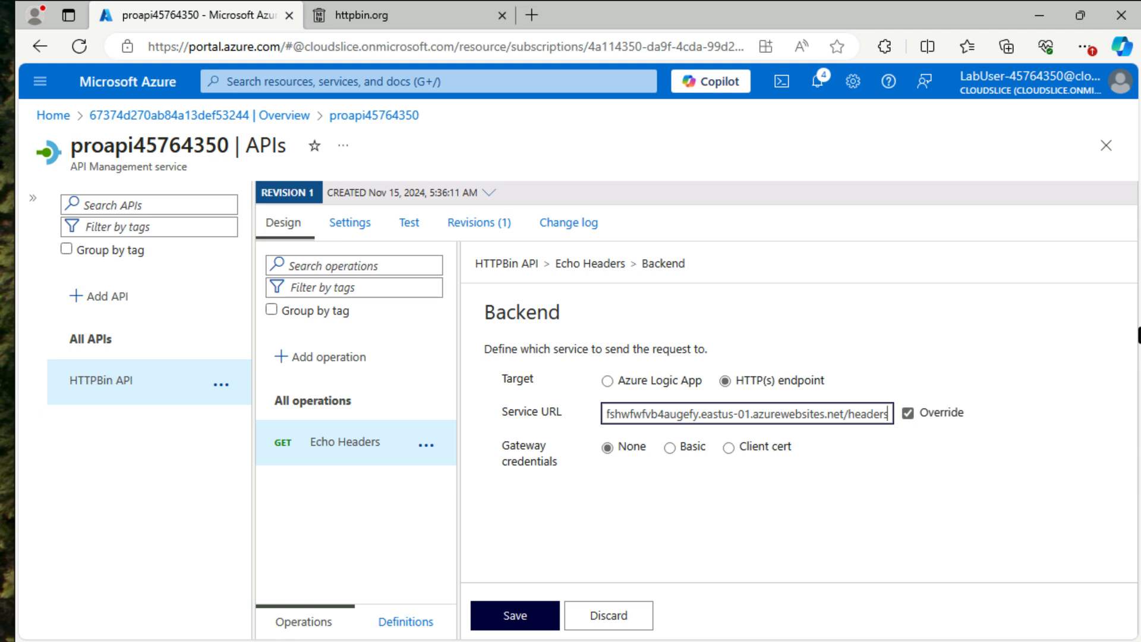
pyautogui.click(524, 609)
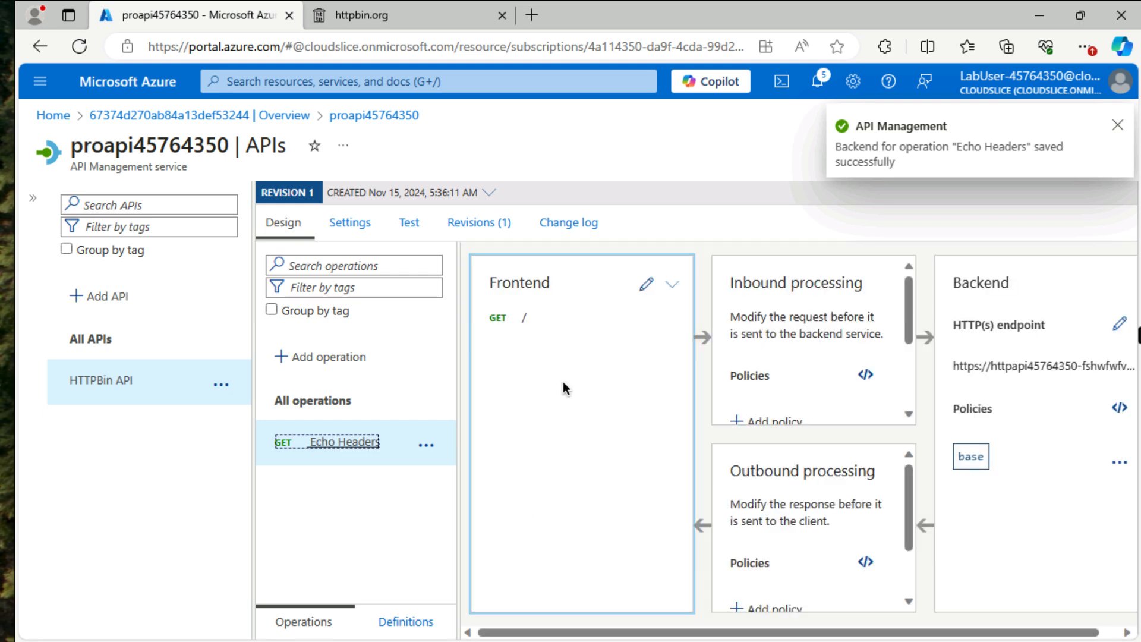
# Send a test request to the Echo Headers operation of HTTPBin API.
pyautogui.click(410, 225)
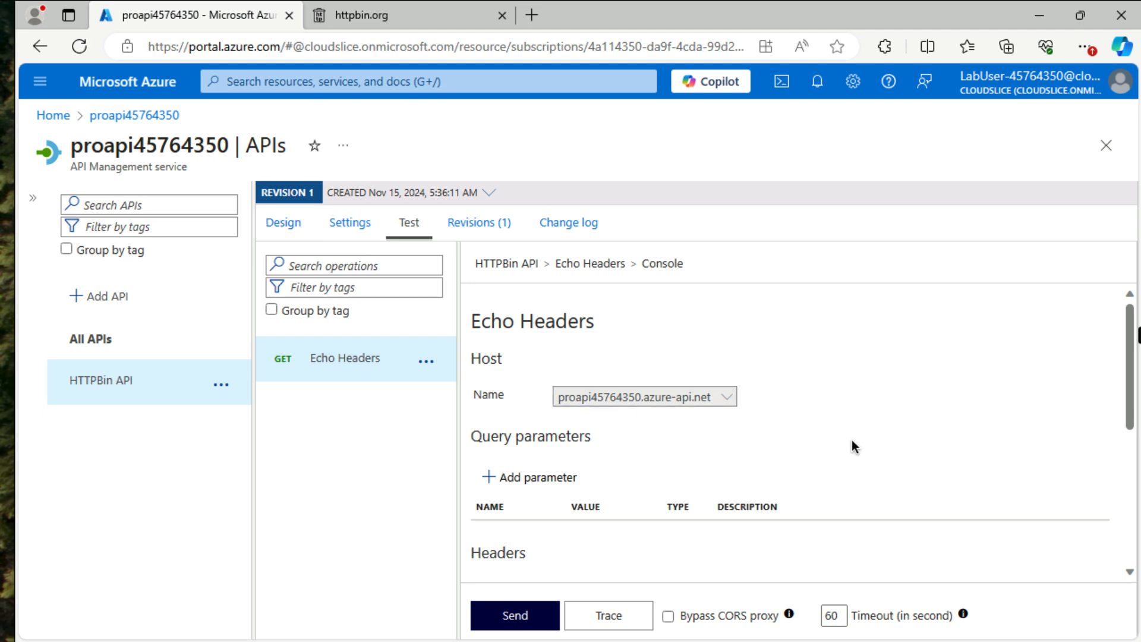
pyautogui.scroll(-1, 851, 440)
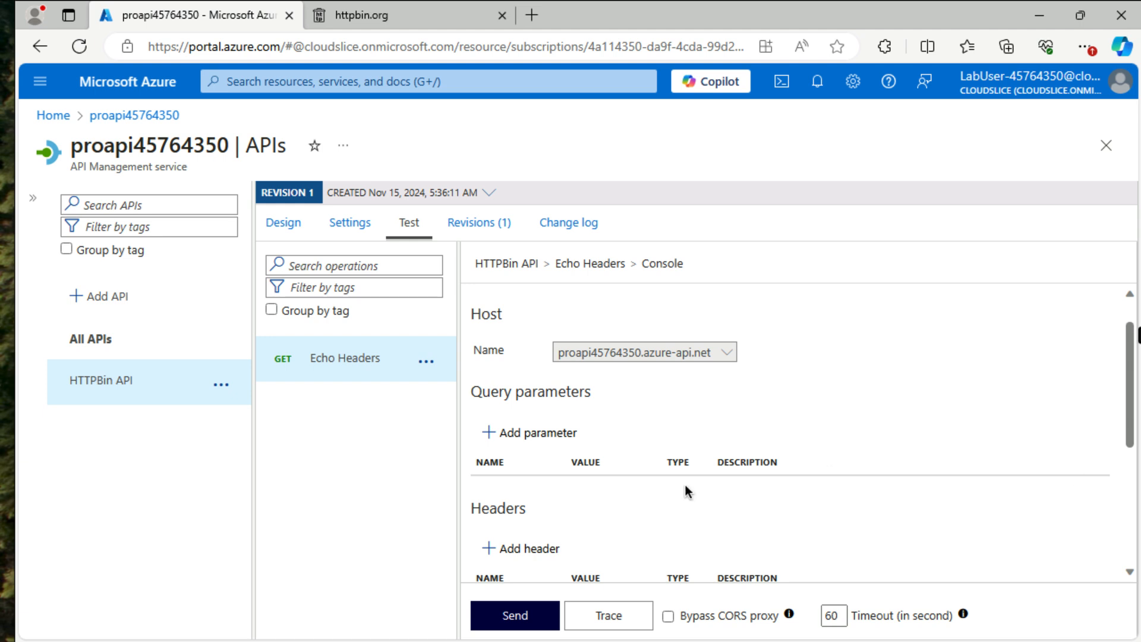
pyautogui.click(516, 618)
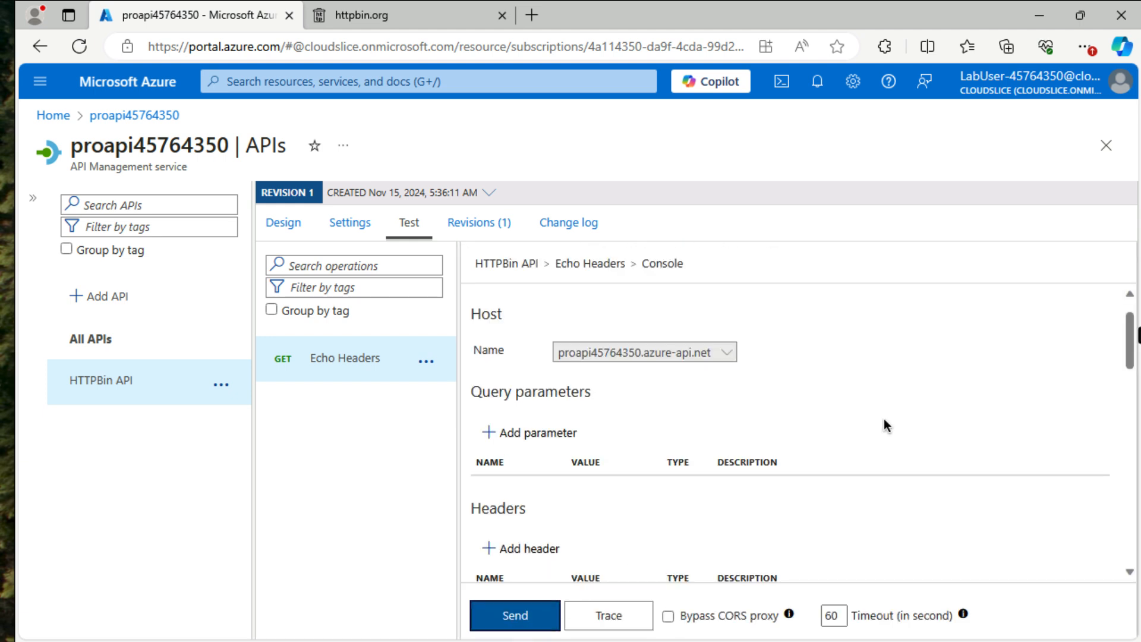
# Examine the HTTP response of the Echo Headers test, including the Source header among the echoed headers.
pyautogui.scroll(-10, 932, 435)
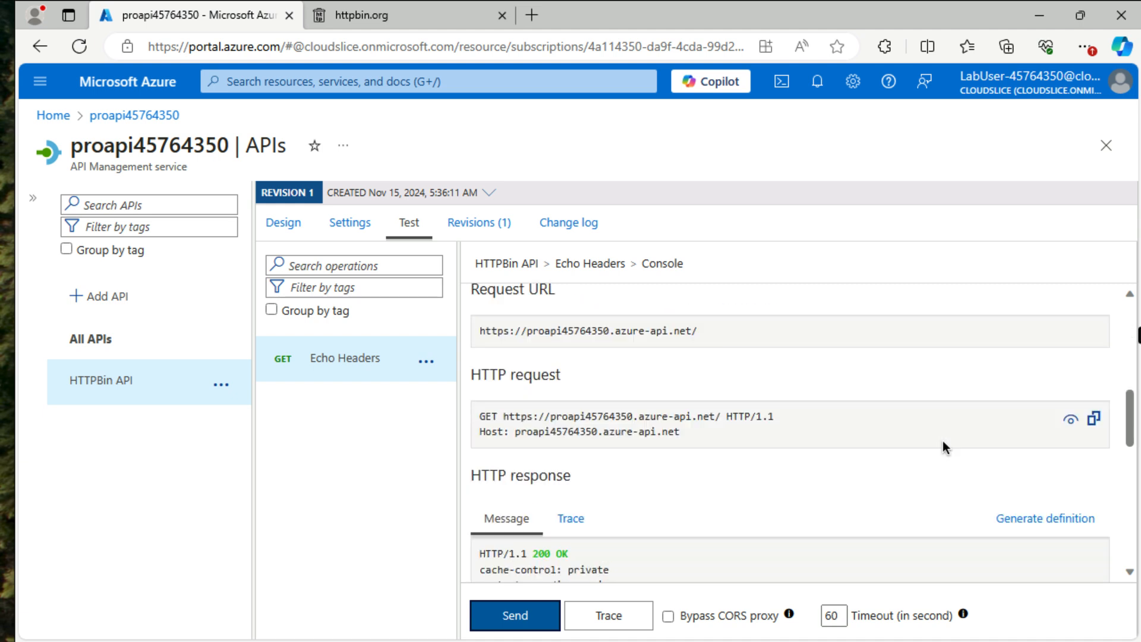
pyautogui.scroll(-1, 944, 447)
pyautogui.scroll(-2, 945, 447)
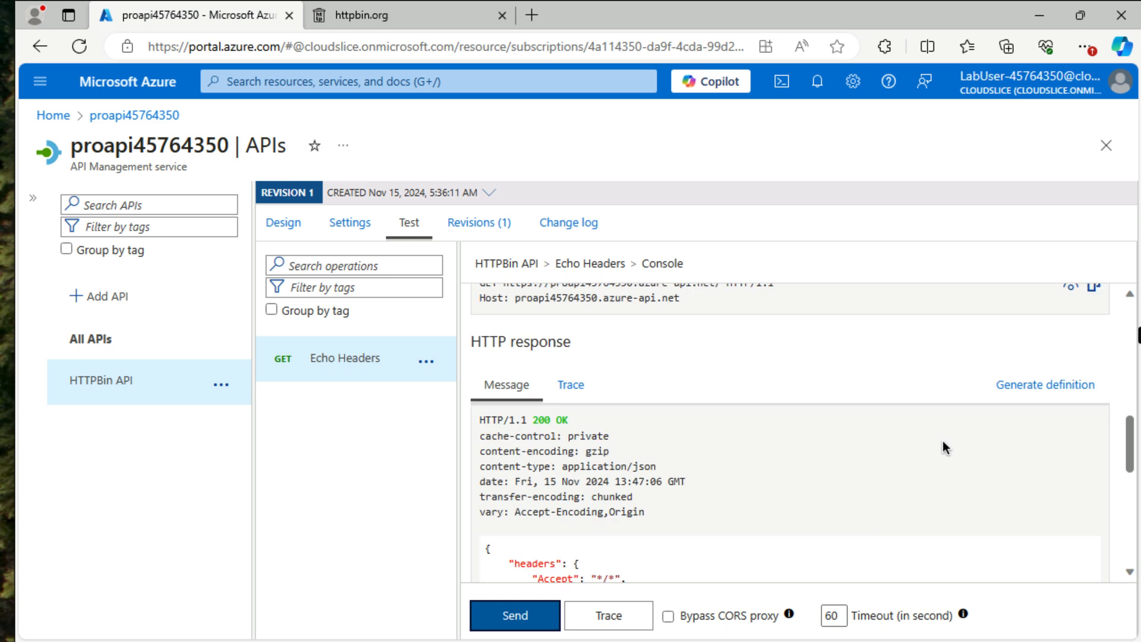
pyautogui.scroll(-2, 945, 447)
pyautogui.scroll(-2, 945, 447)
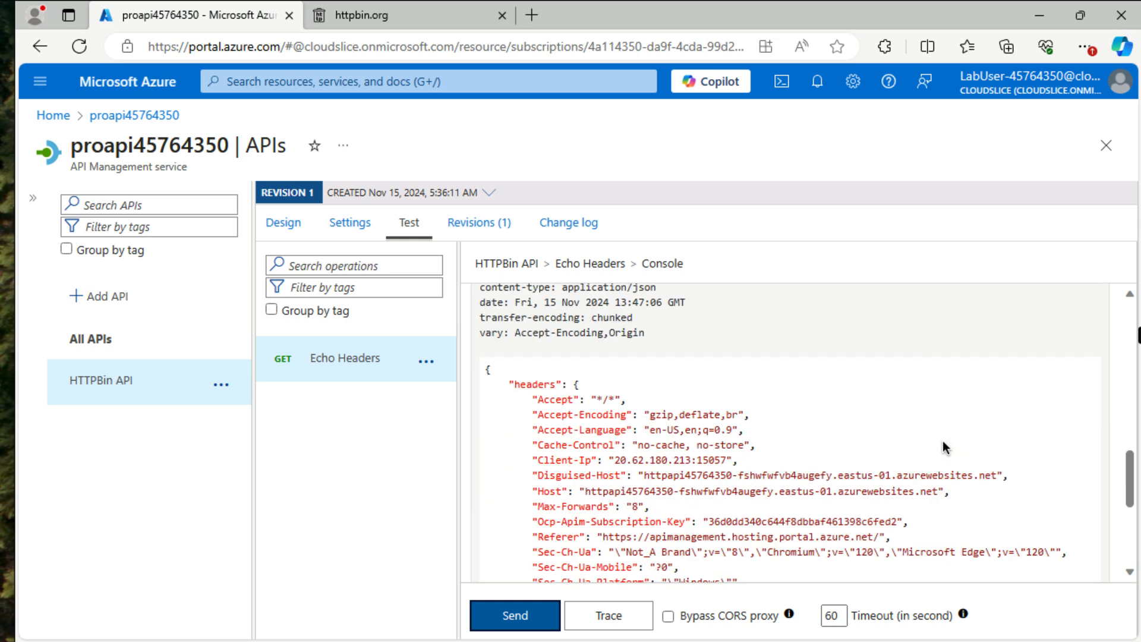
pyautogui.scroll(-1, 945, 447)
pyautogui.scroll(-5, 945, 447)
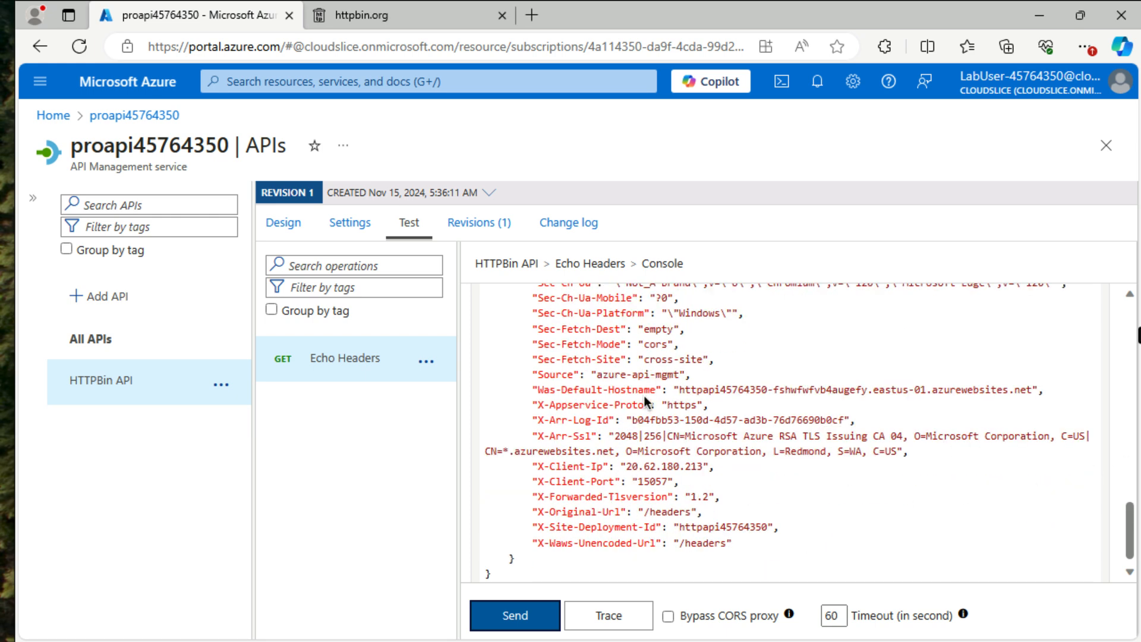
pyautogui.moveTo(533, 374); pyautogui.dragTo(695, 380)
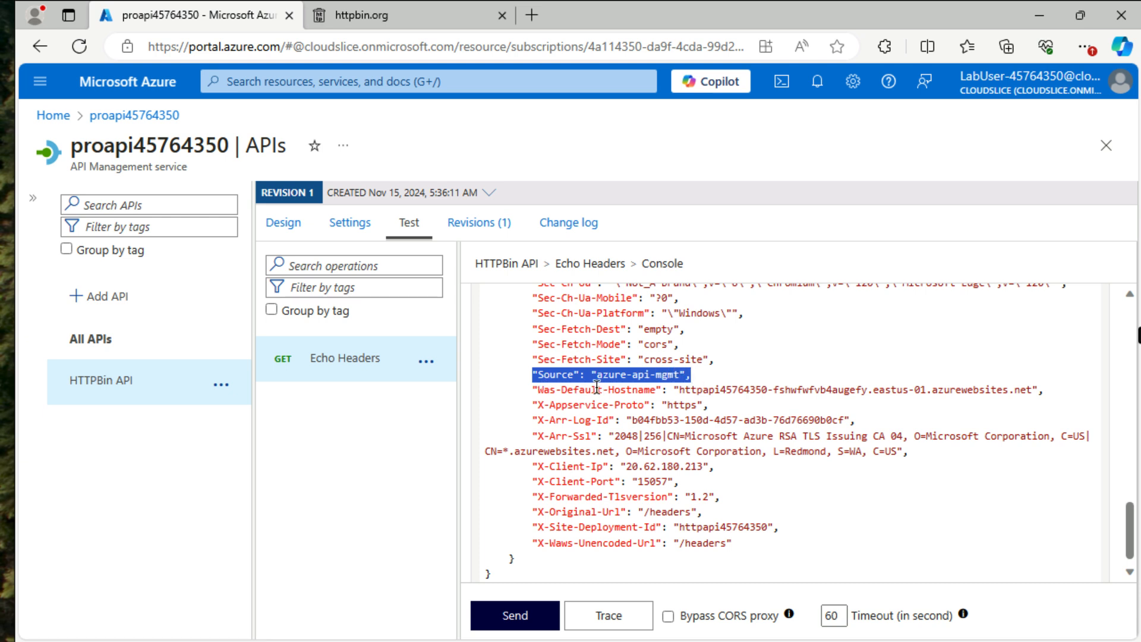
pyautogui.click(703, 383)
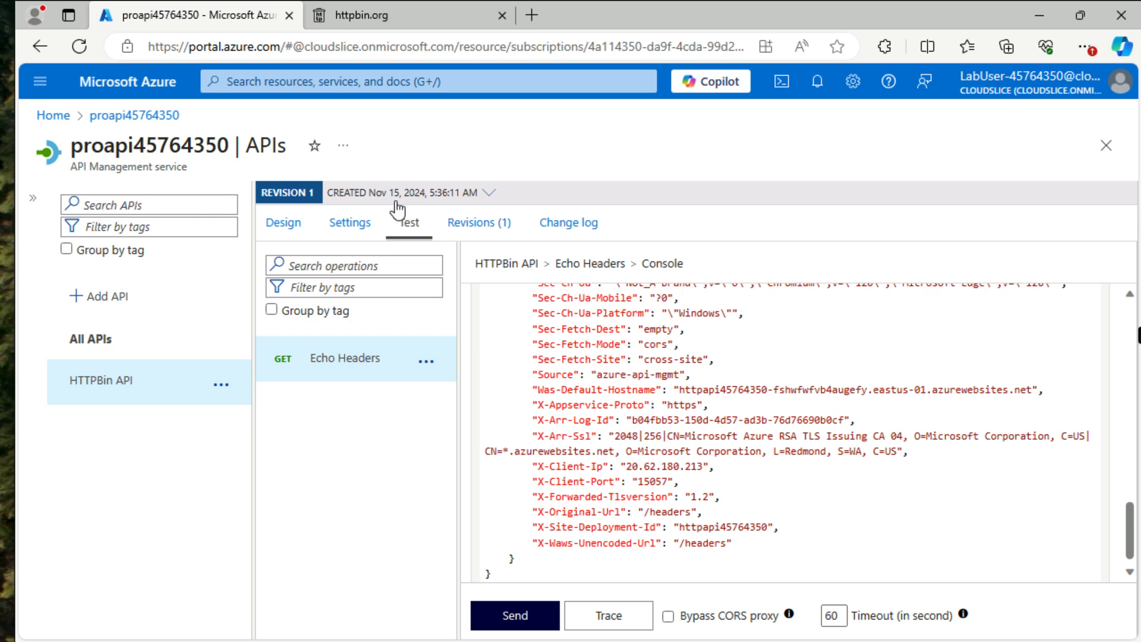
# Add and save a GET operation to HTTPBin API with the display name Get Legacy Data and the URL /xml.
pyautogui.click(288, 221)
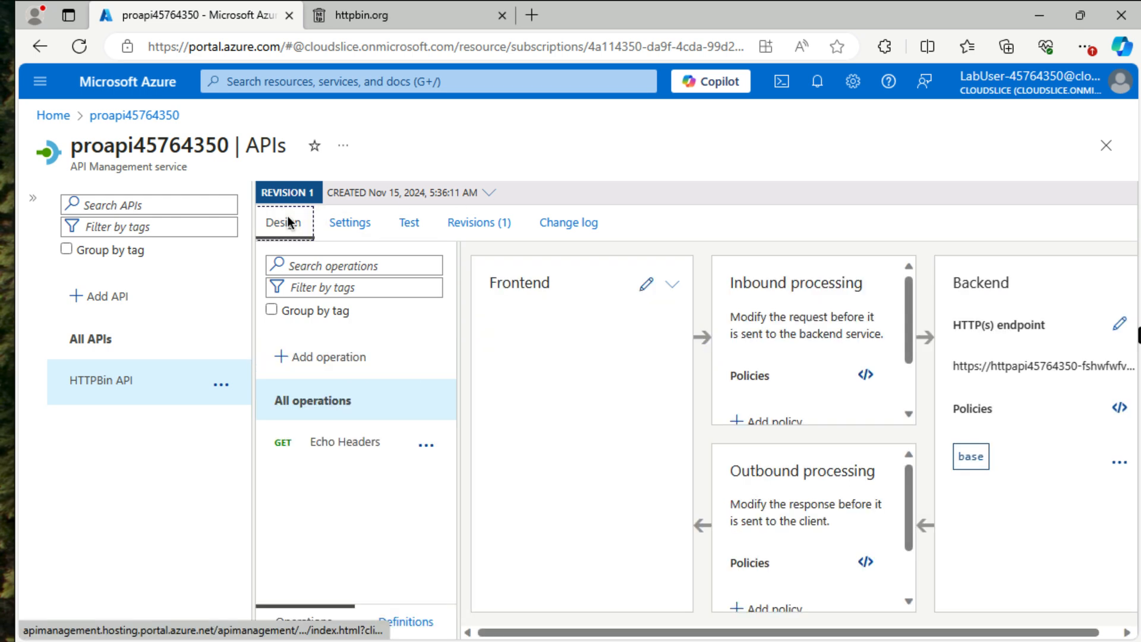
pyautogui.click(330, 358)
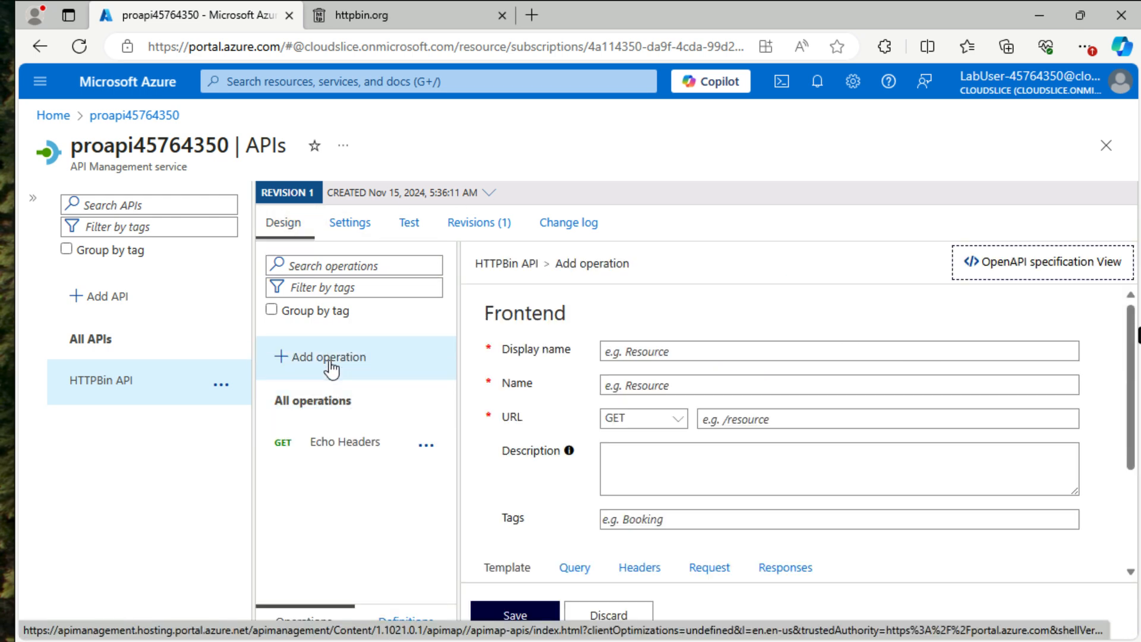
pyautogui.click(688, 349)
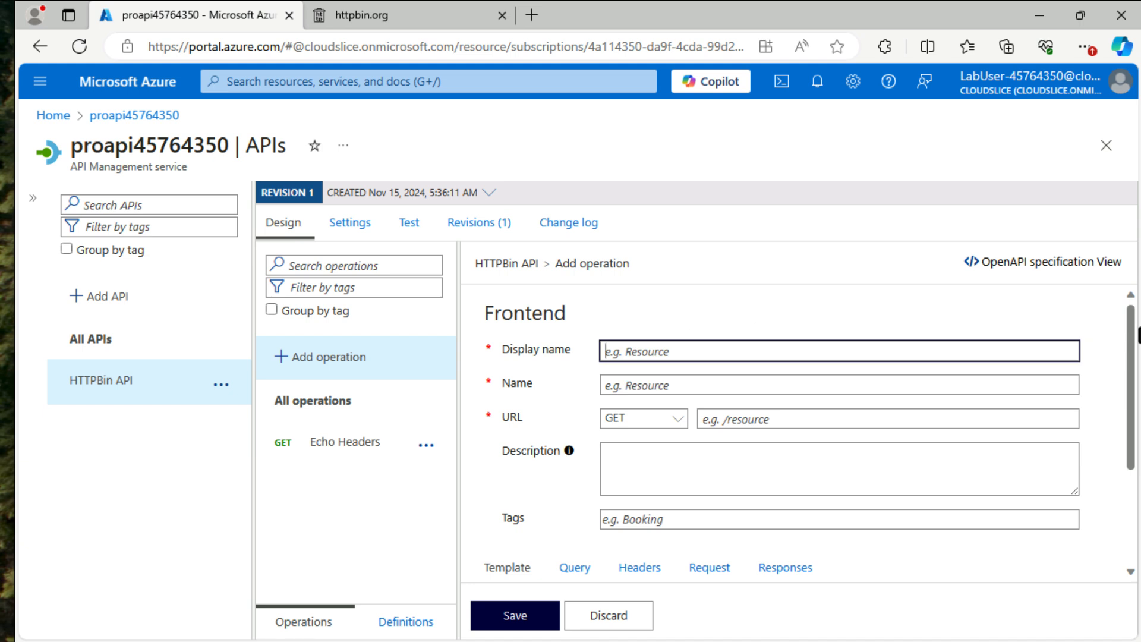
pyautogui.write('Get Legacy Data')
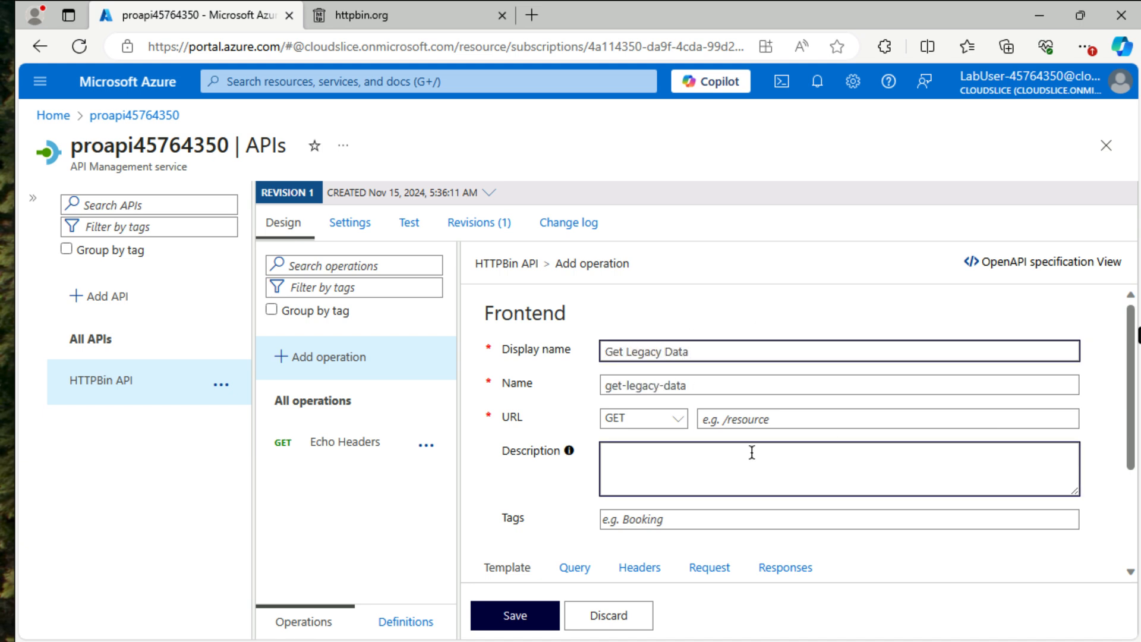
pyautogui.click(746, 423)
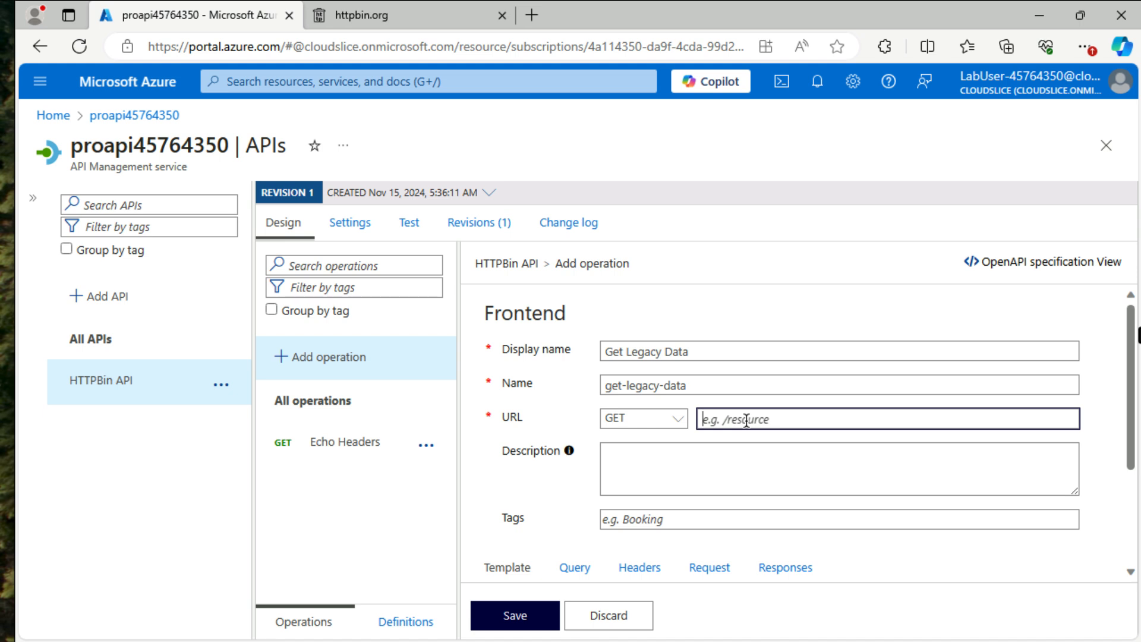
pyautogui.write('/xml')
pyautogui.click(516, 611)
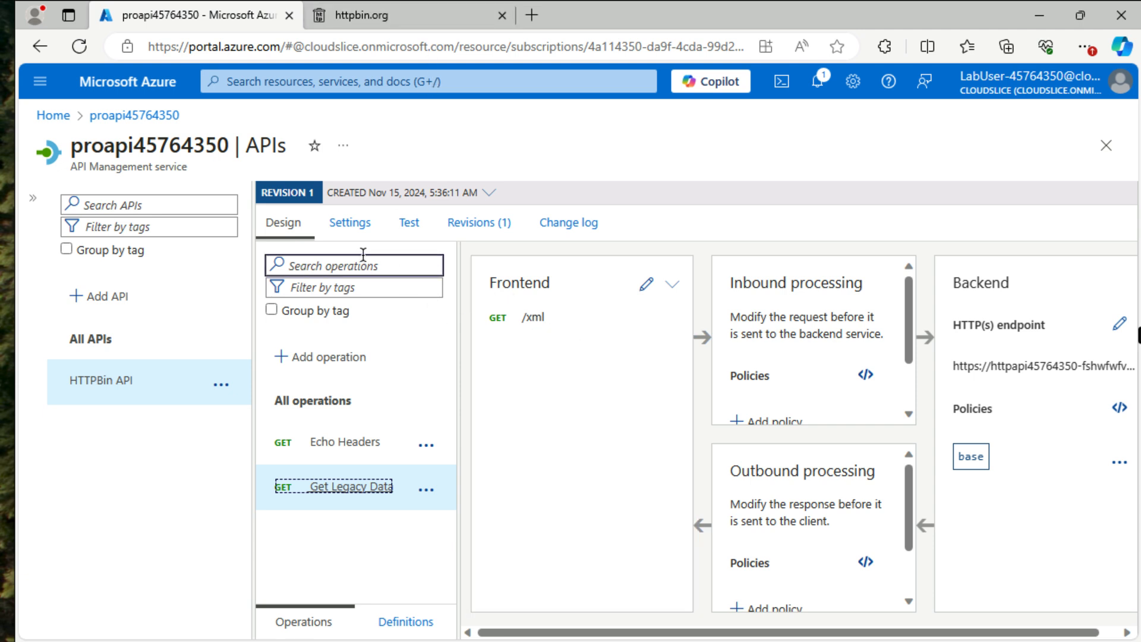
# Send a test request to the Get Legacy Data operation and review its HTTP response message and body.
pyautogui.click(417, 227)
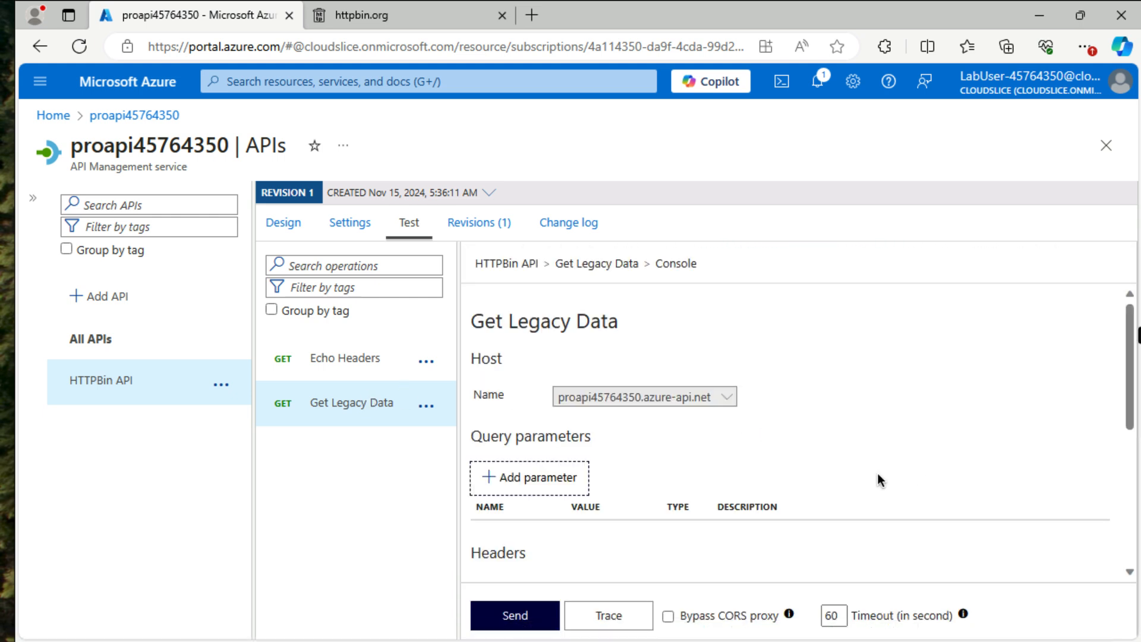
pyautogui.click(508, 607)
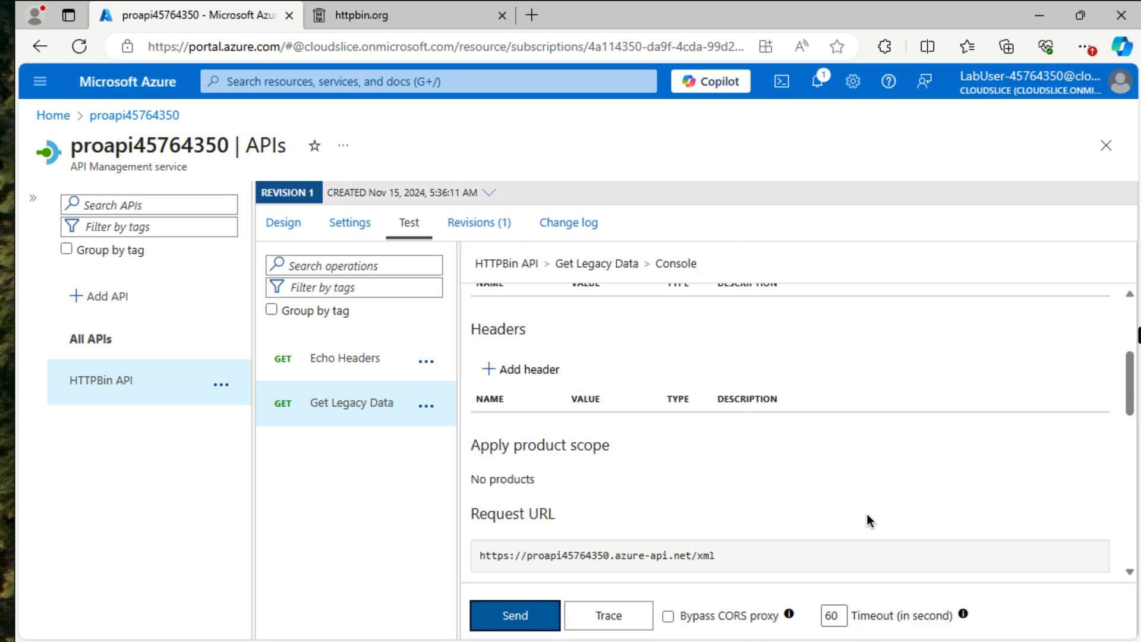
pyautogui.scroll(-5, 866, 513)
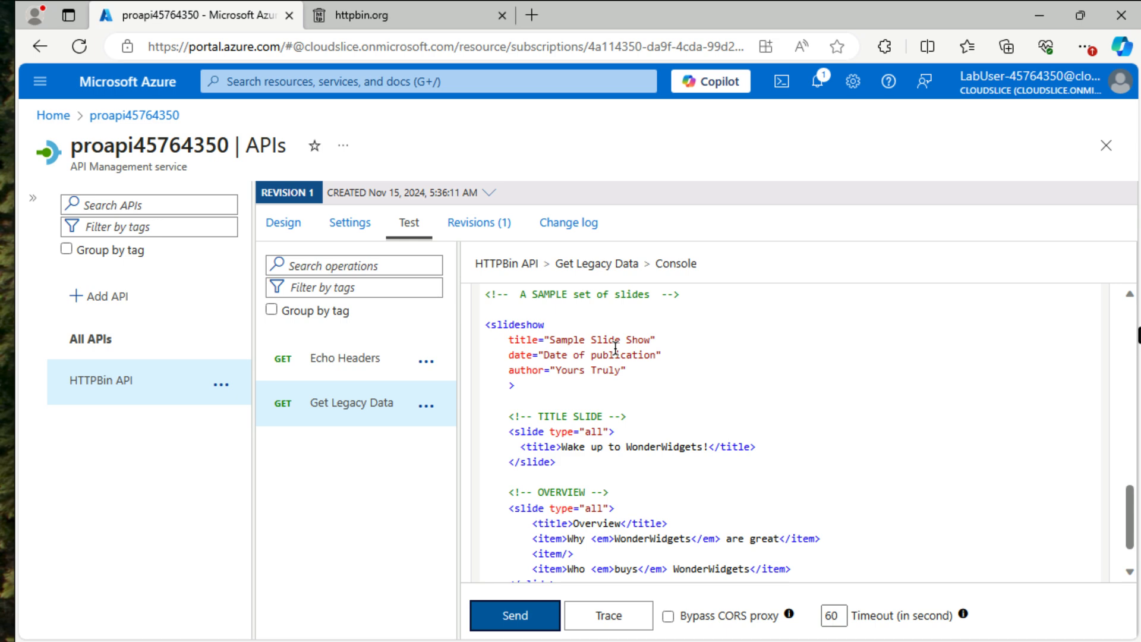
pyautogui.scroll(2, 632, 387)
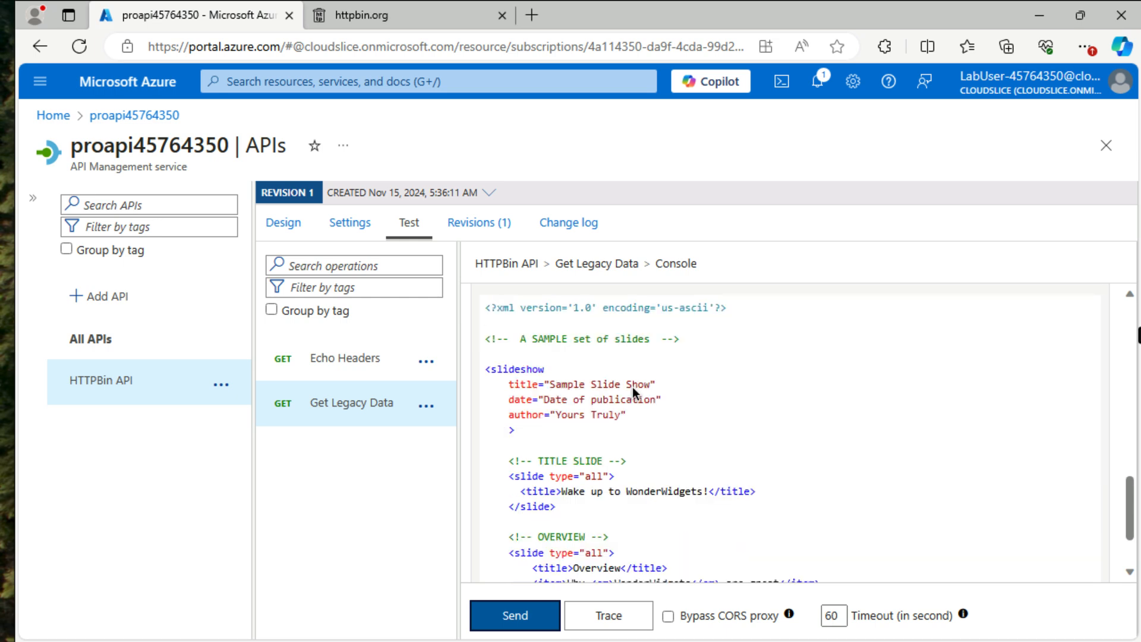
pyautogui.scroll(-3, 632, 387)
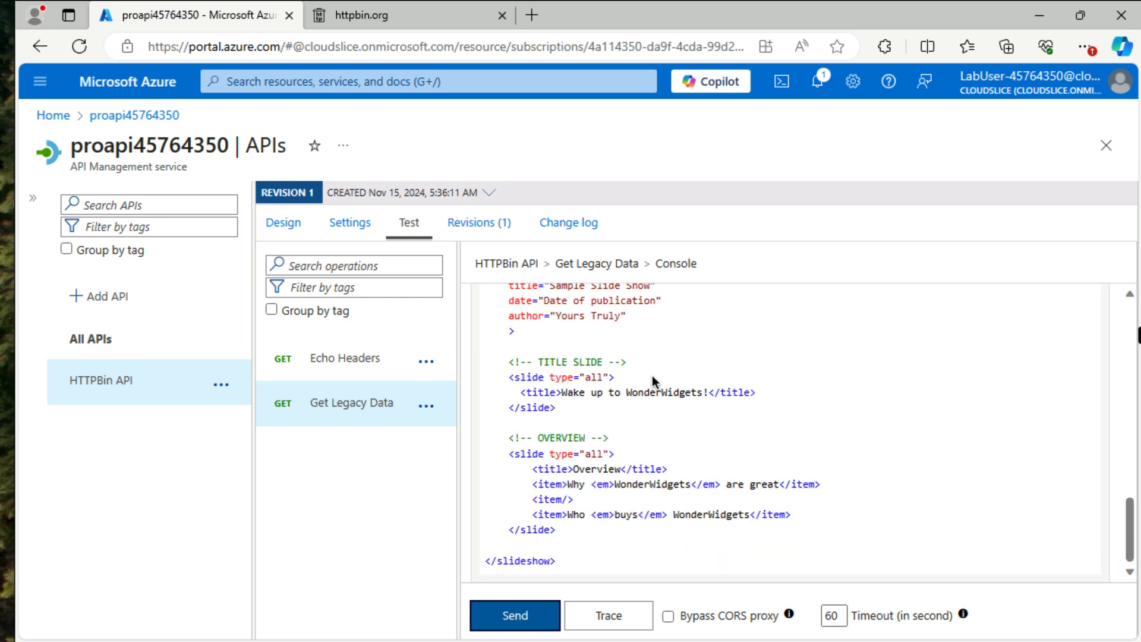
pyautogui.scroll(6, 651, 376)
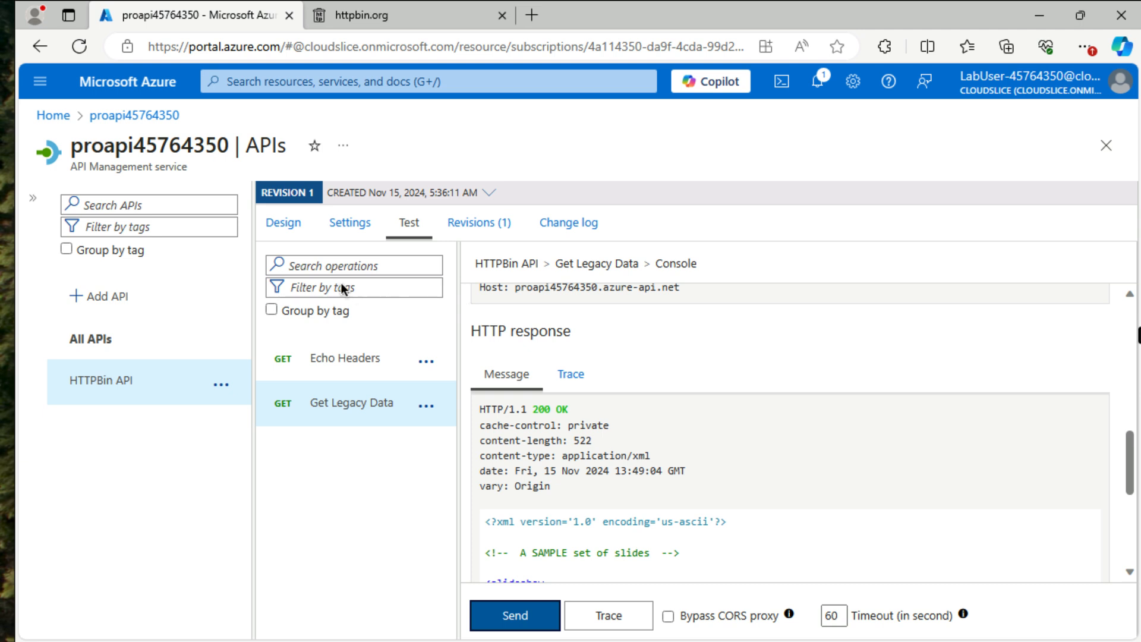
# Open the policy code editor for outbound processing of all HTTPBin API operations and dismiss the Copilot offer.
pyautogui.click(291, 214)
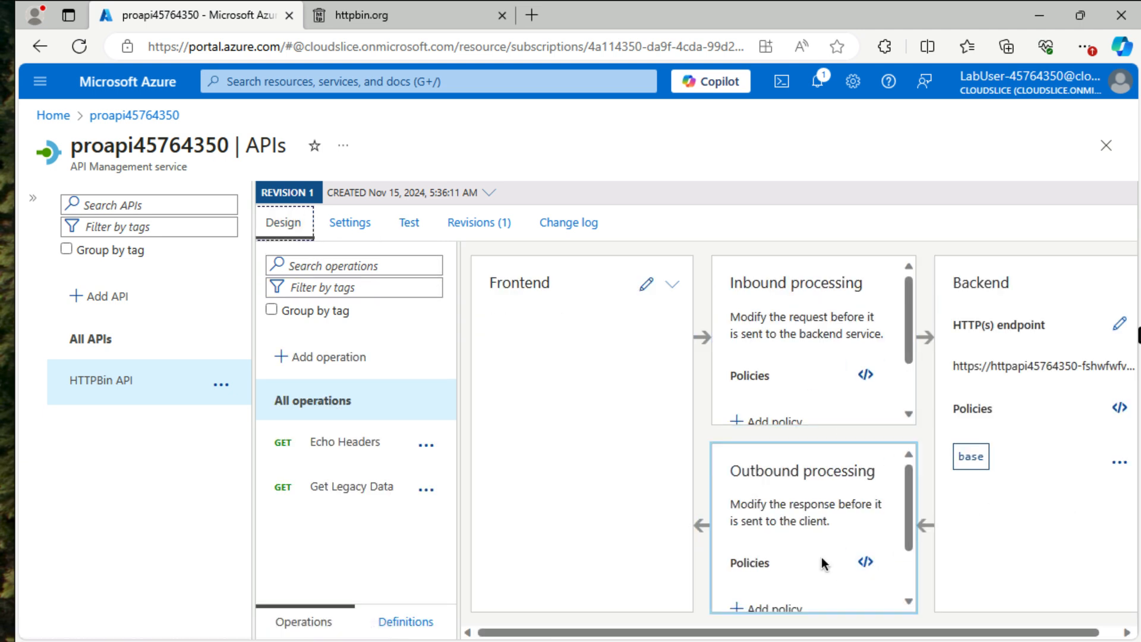
pyautogui.scroll(-1, 831, 561)
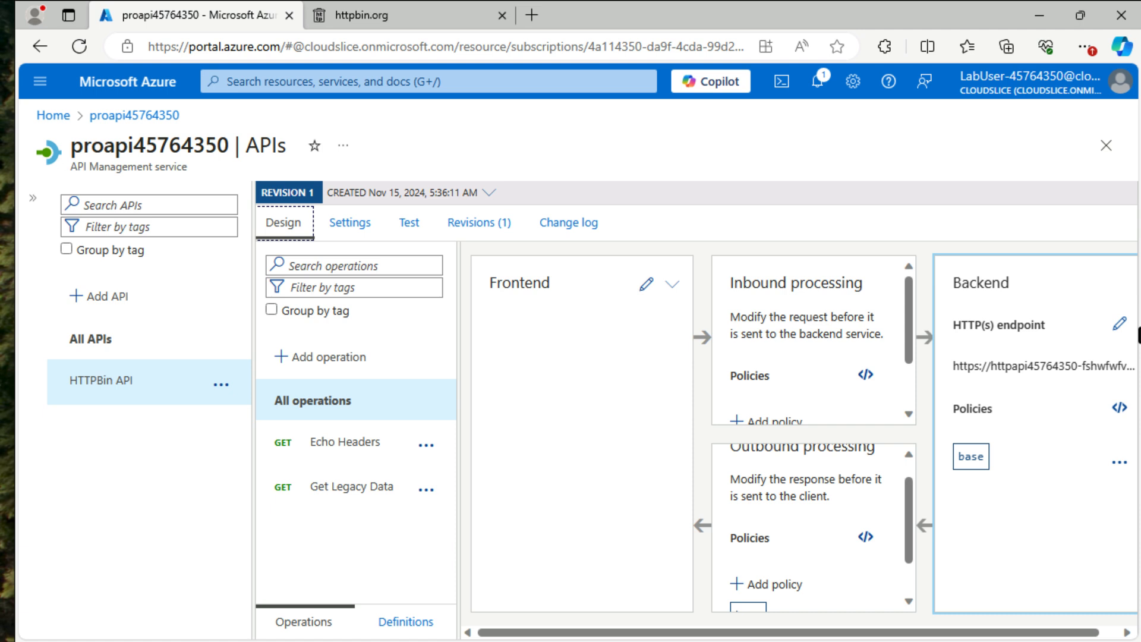
pyautogui.click(767, 584)
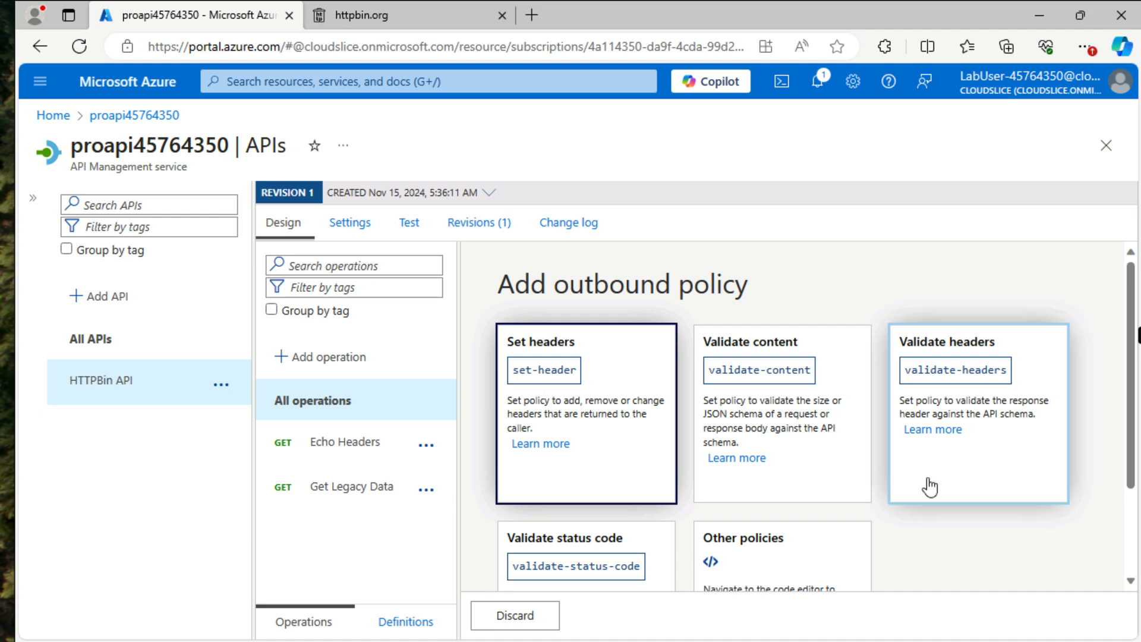
pyautogui.click(731, 538)
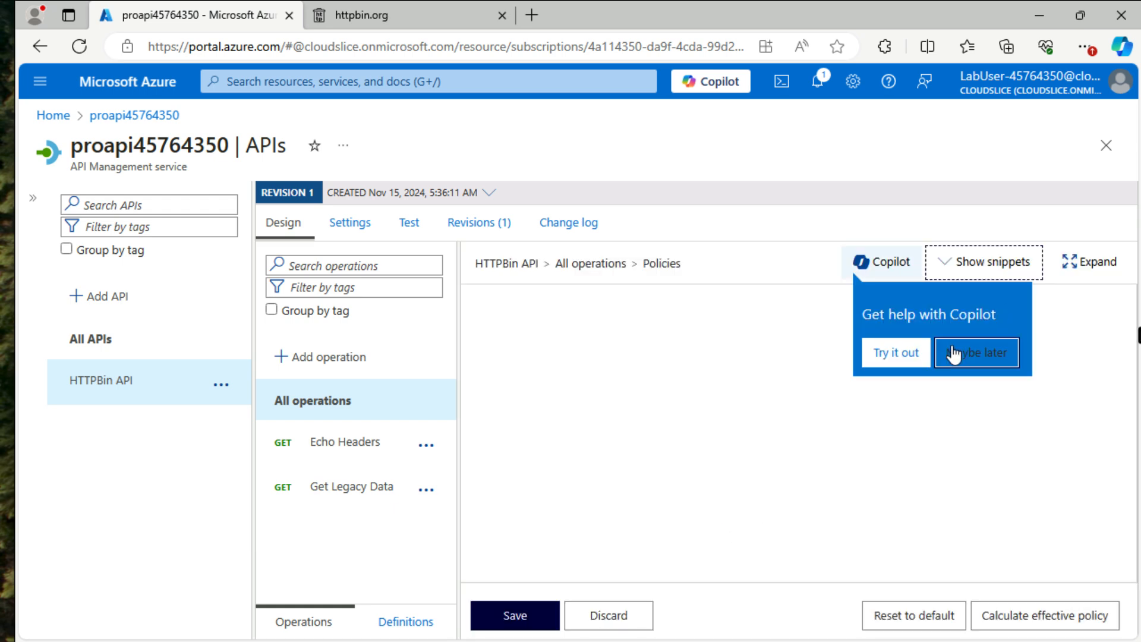
pyautogui.click(972, 354)
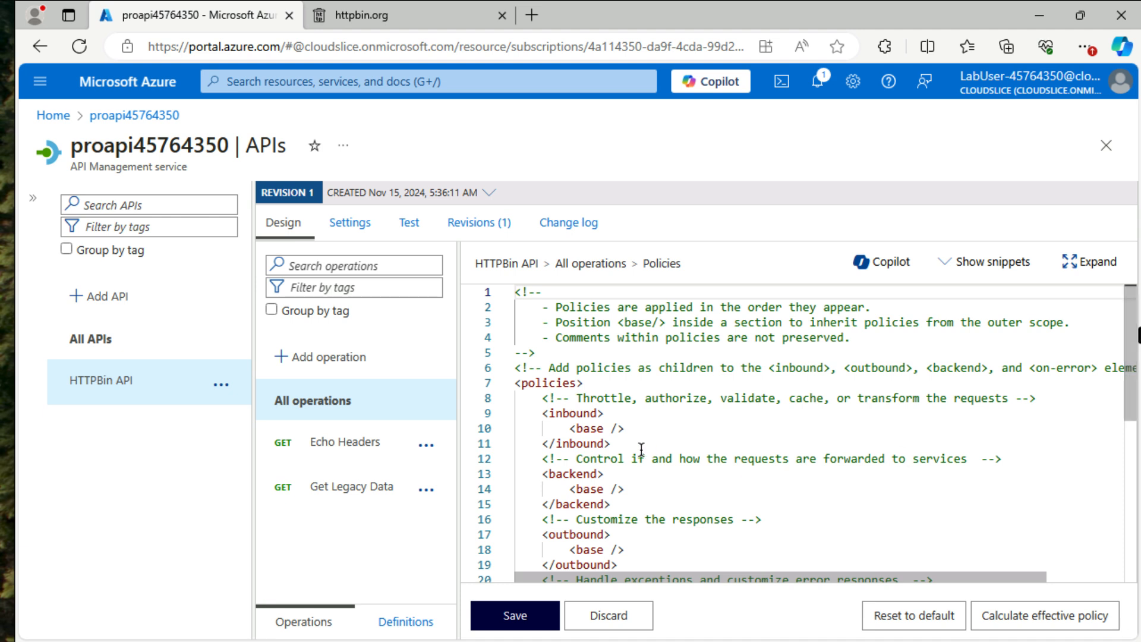
# Insert one blank line below the base element in the outbound section of the policy code.
pyautogui.scroll(-1, 641, 450)
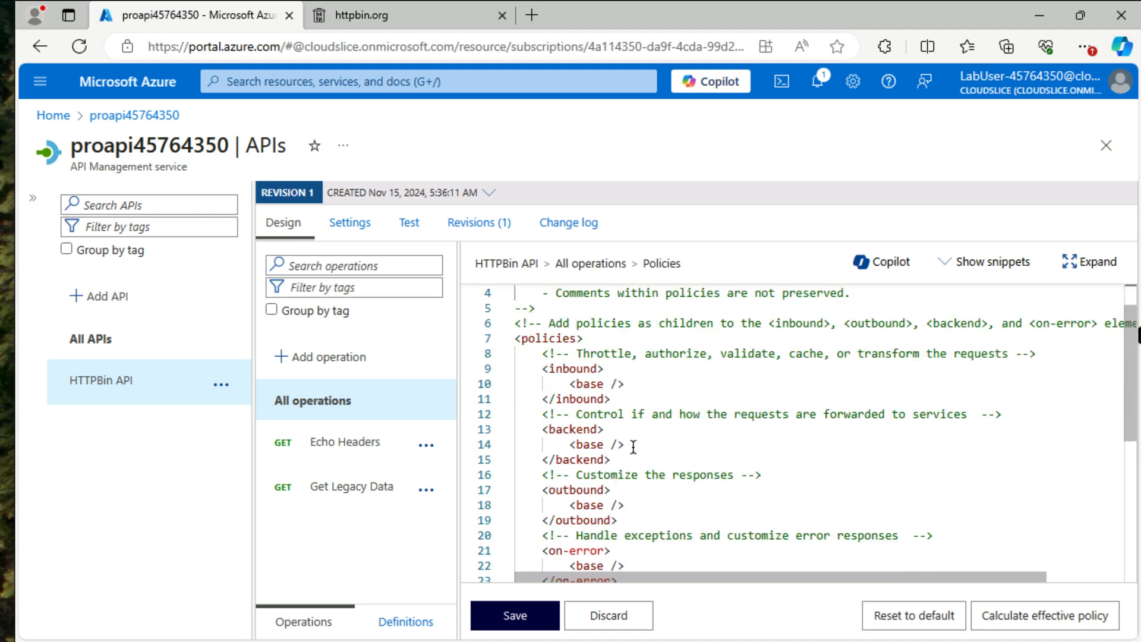
pyautogui.scroll(-1, 633, 447)
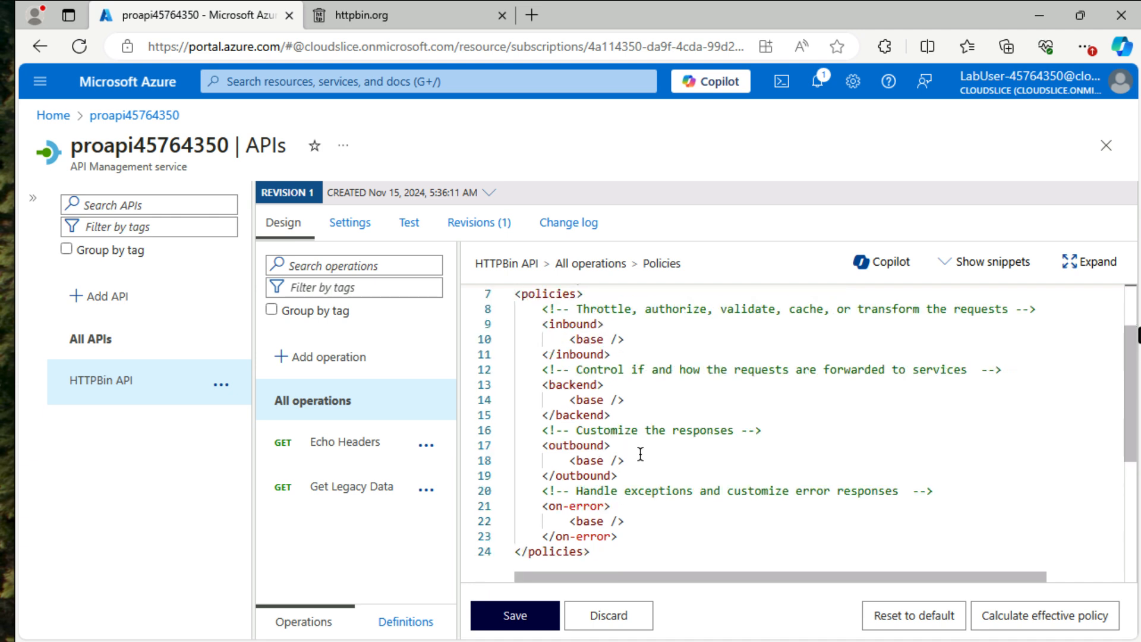
pyautogui.click(640, 457)
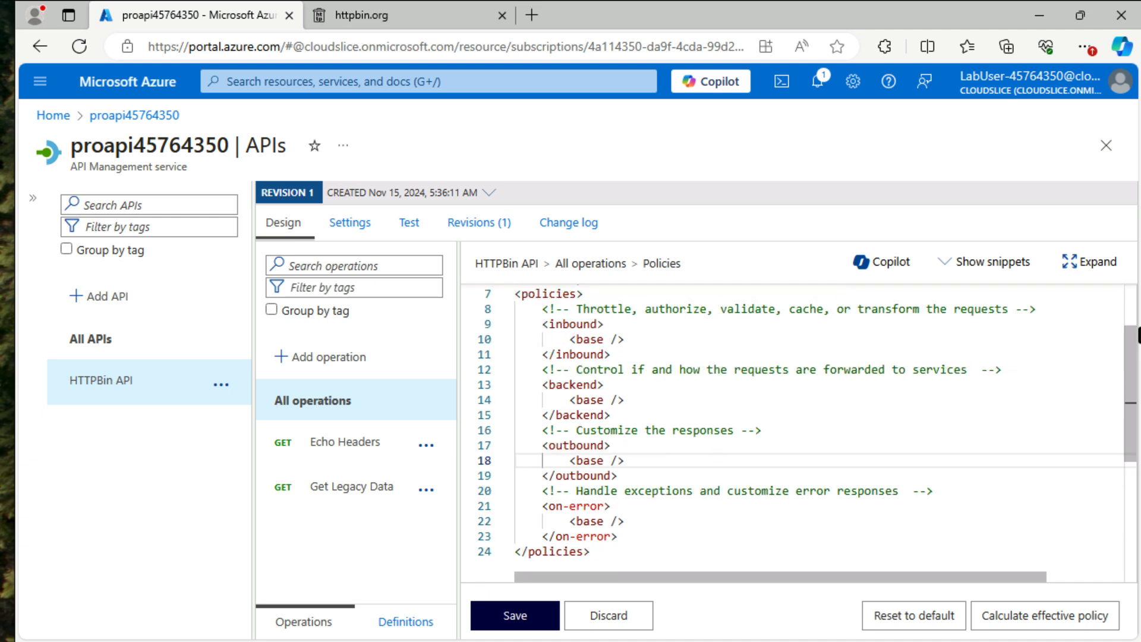
pyautogui.press('Return')
pyautogui.press('Return')
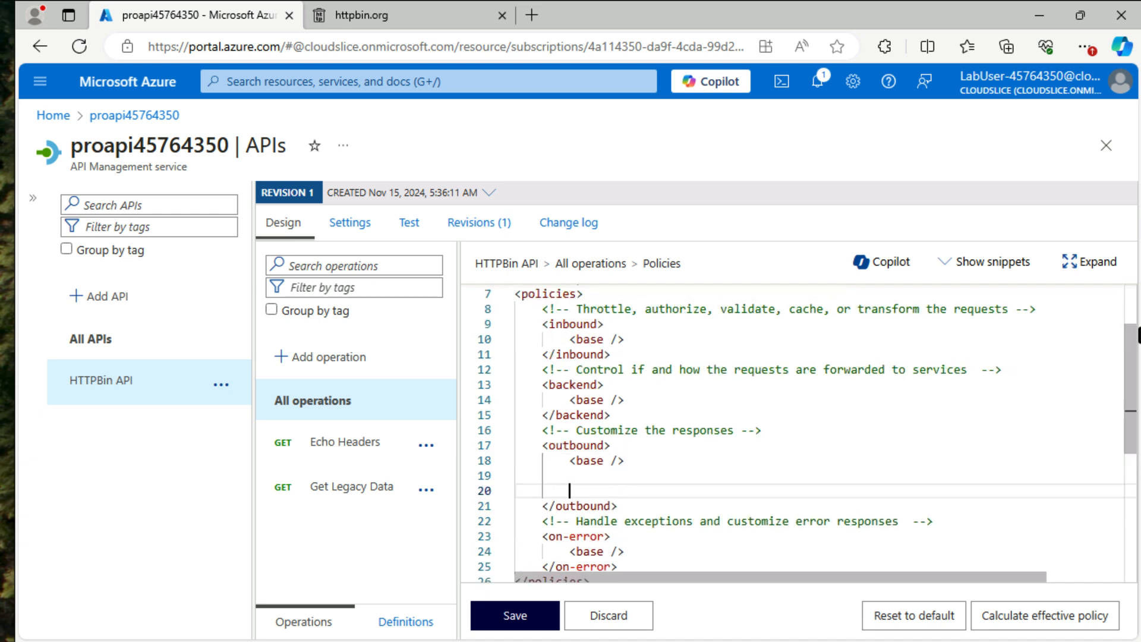
pyautogui.press('BackSpace')
pyautogui.press('BackSpace')
pyautogui.press('BackSpace')
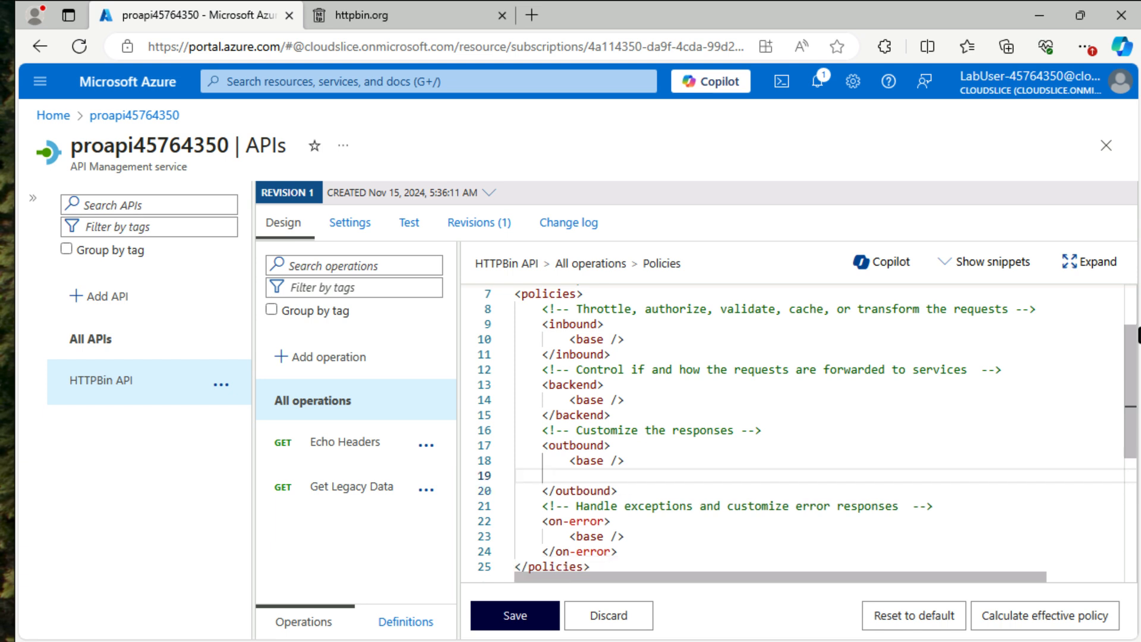
# Insert the suggested xml-to-json policy element on the blank line, aligned with the base element in the outbound section.
pyautogui.press('Tab')
pyautogui.press('Tab')
pyautogui.write('§x')
pyautogui.press('BackSpace')
pyautogui.press('BackSpace')
pyautogui.click(569, 460)
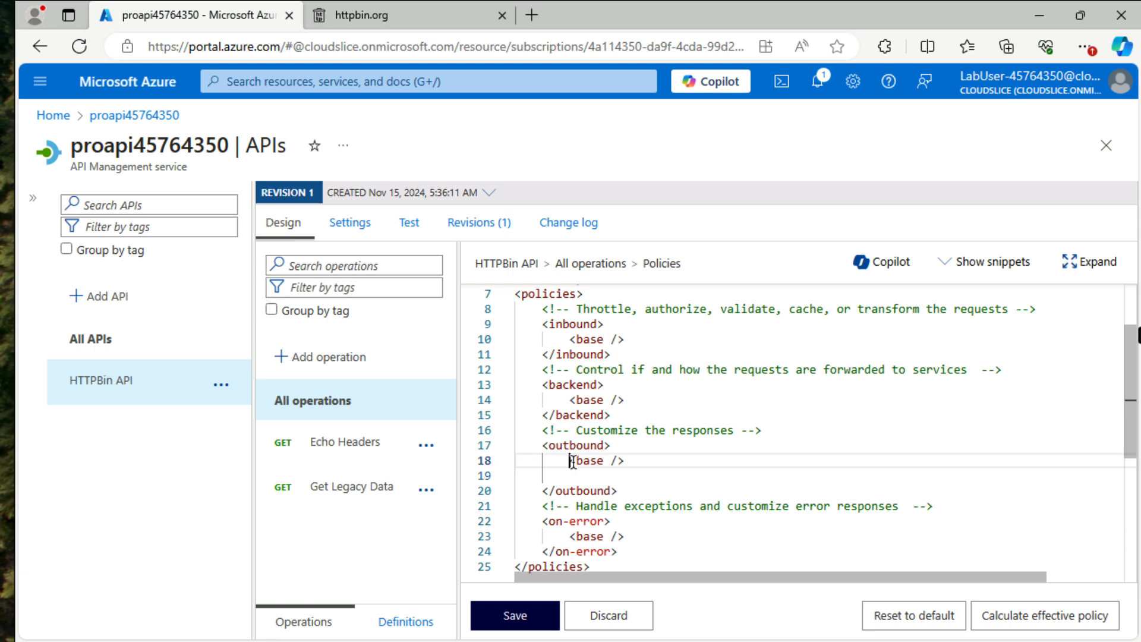
pyautogui.click(578, 475)
pyautogui.write('<')
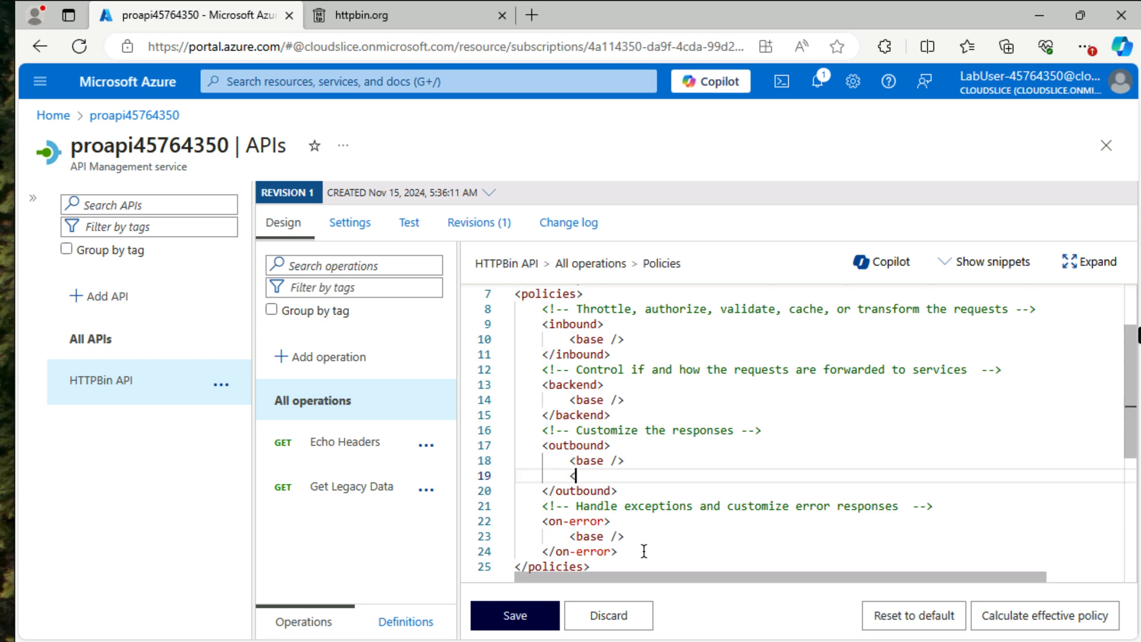
pyautogui.write('xml-')
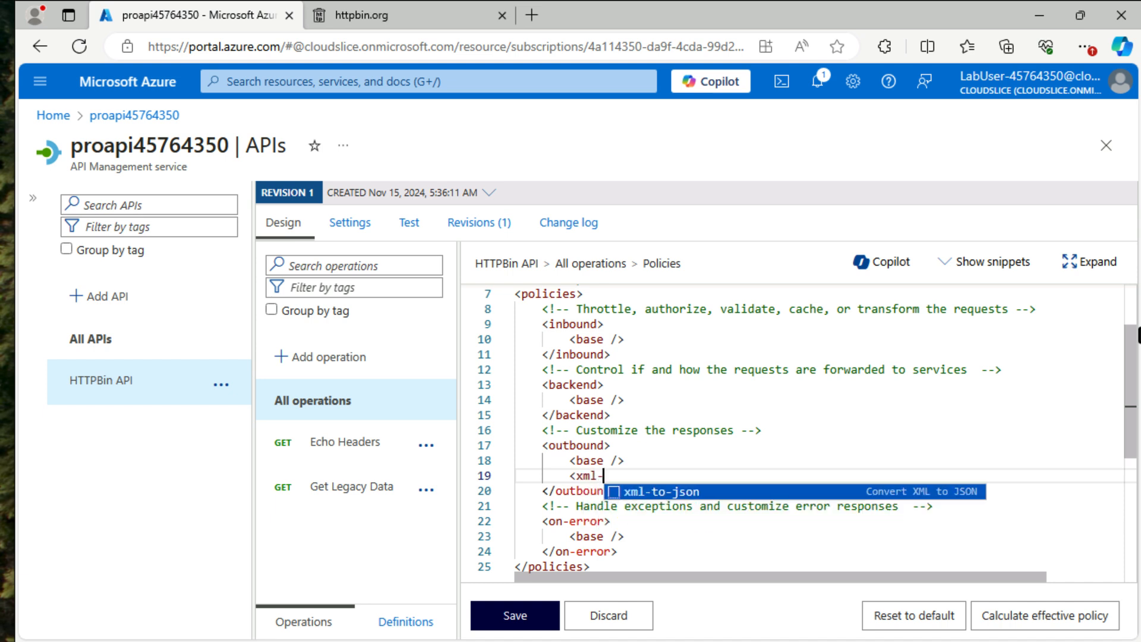
pyautogui.press('Return')
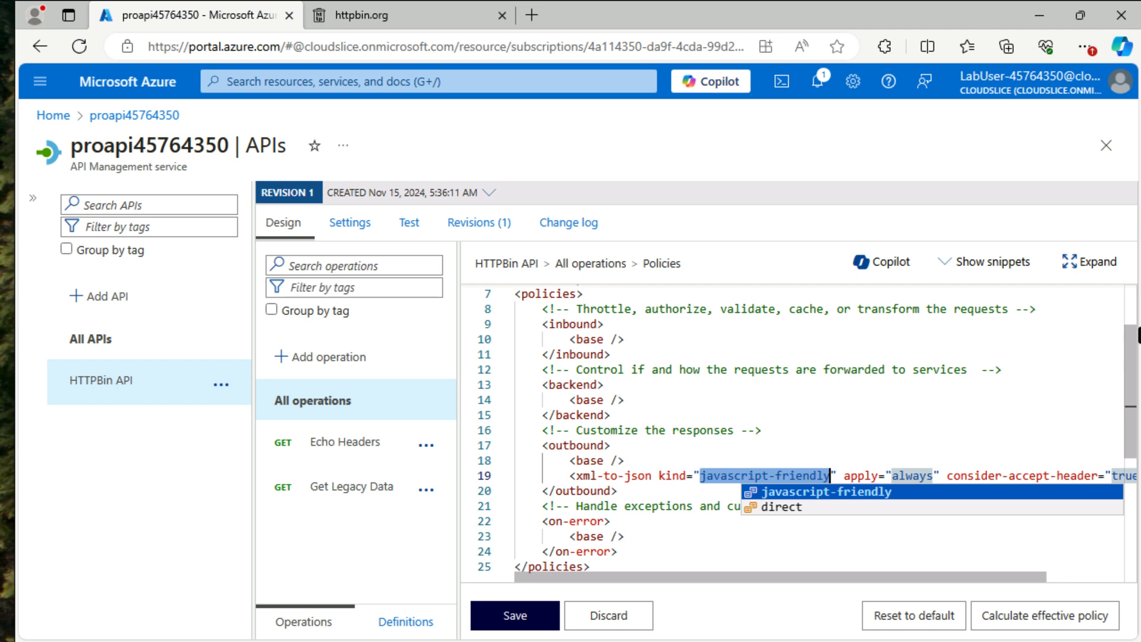
# Set the xml-to-json policy to kind direct, apply always and consider-accept-header false, and save the API policy.
pyautogui.press('Down')
pyautogui.press('Return')
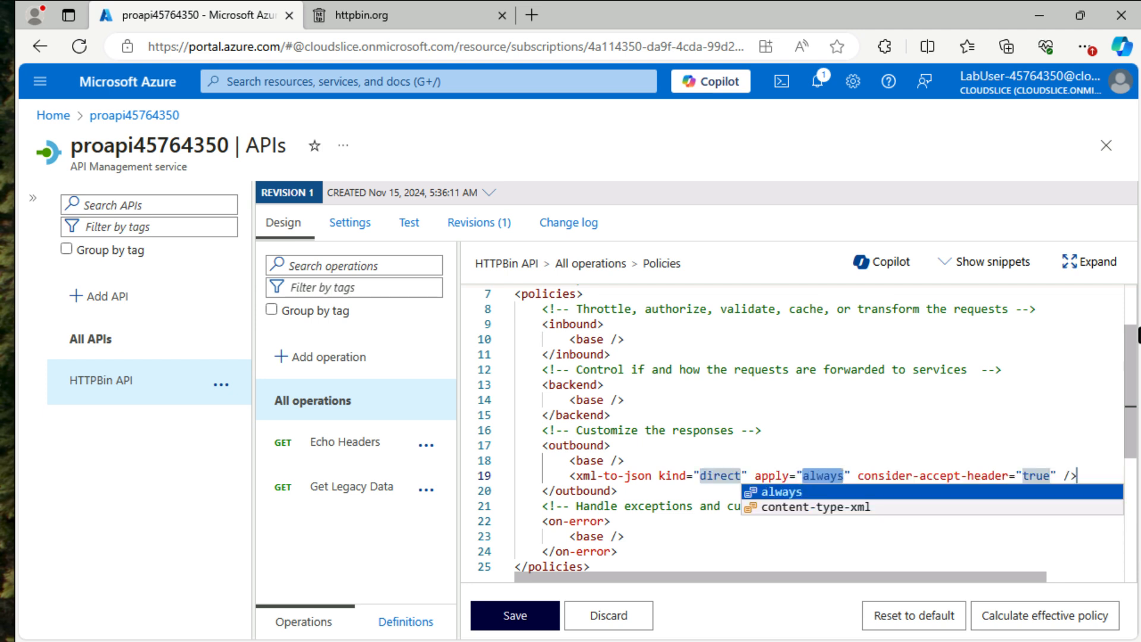
pyautogui.press('Tab')
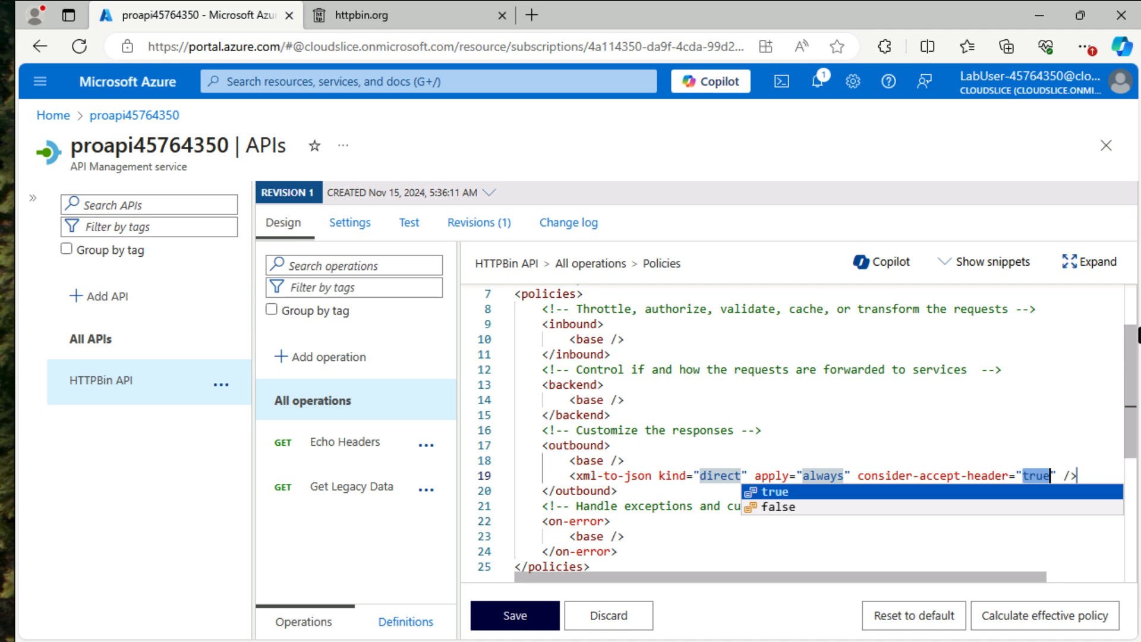
pyautogui.write('false')
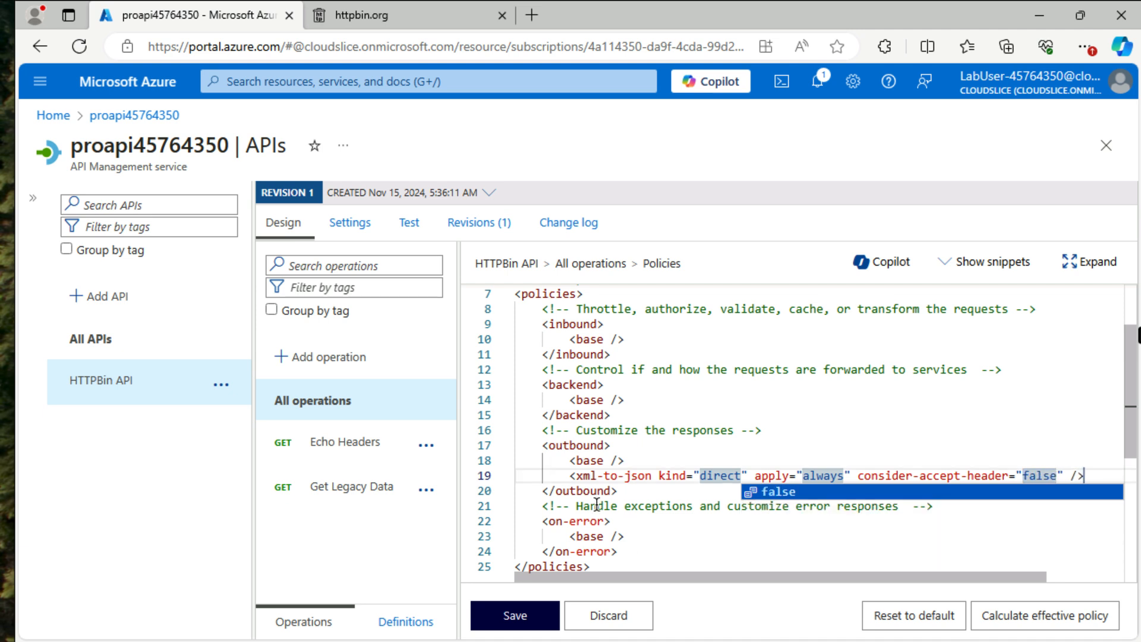
pyautogui.click(855, 420)
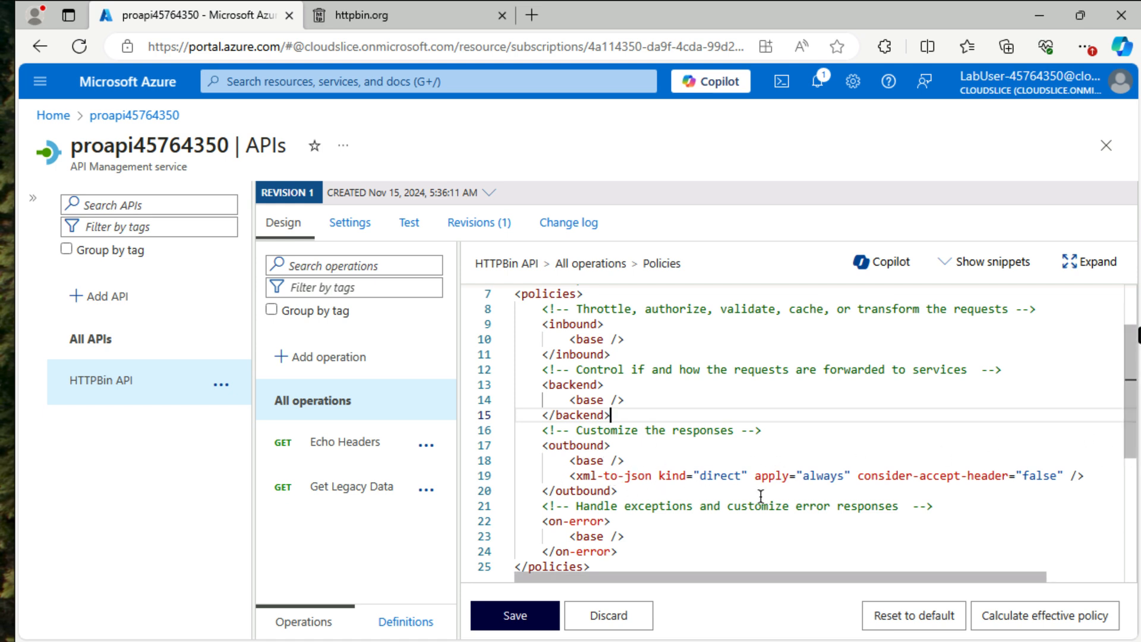
pyautogui.click(516, 616)
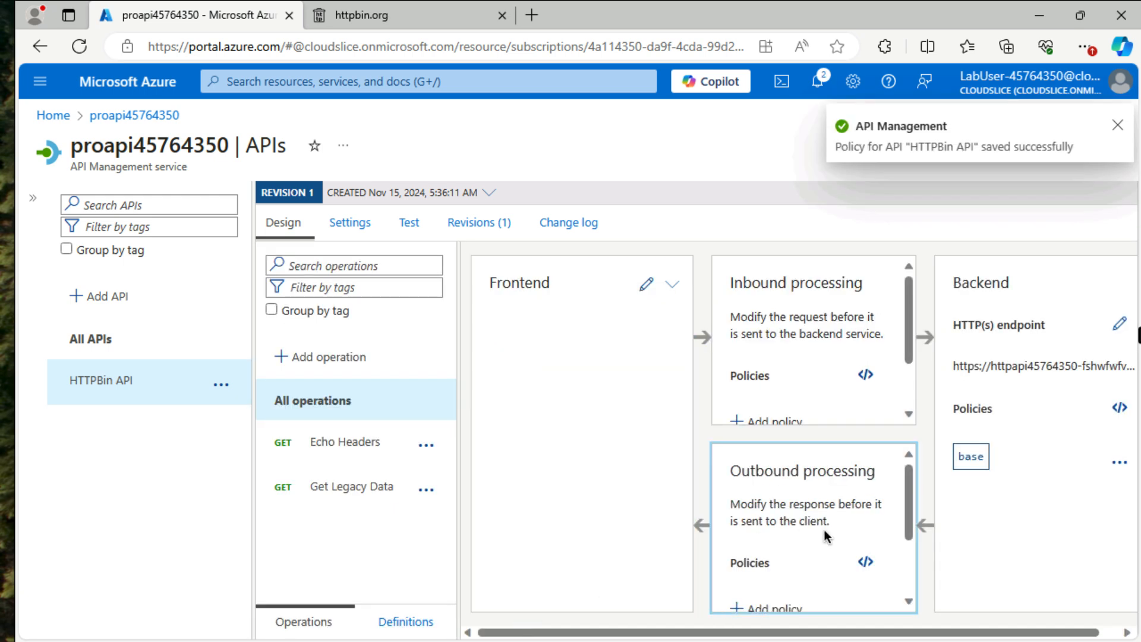
pyautogui.scroll(-1, 823, 529)
pyautogui.scroll(-1, 824, 529)
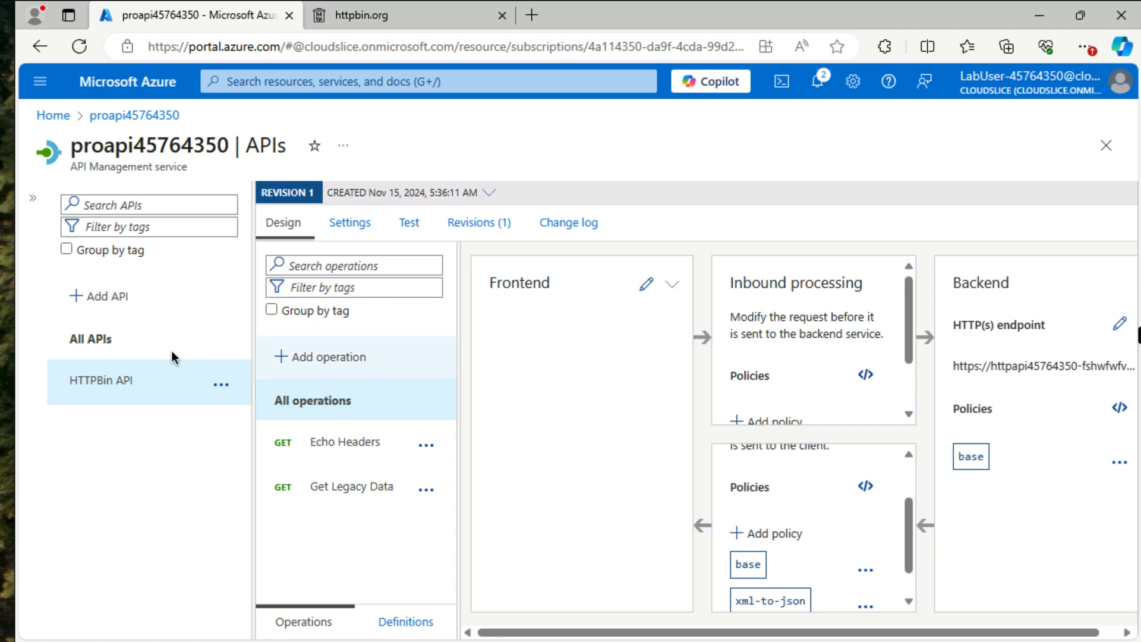
# Send a test request to the HTTPBin API's Get Legacy Data operation and review the converted response body.
pyautogui.click(131, 379)
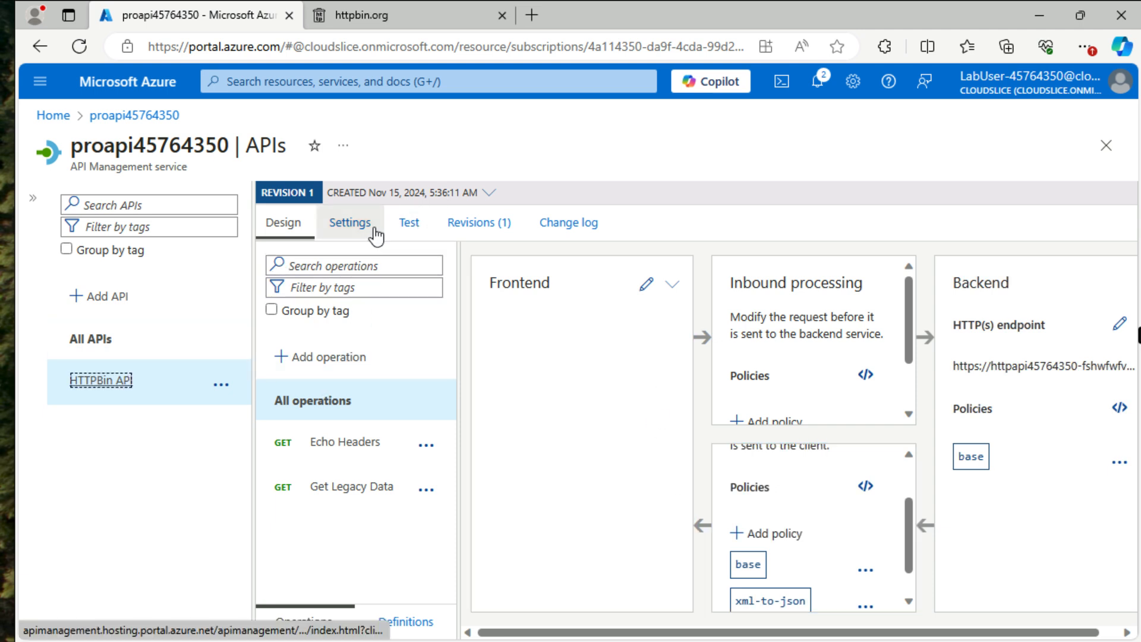
pyautogui.click(399, 223)
pyautogui.click(342, 409)
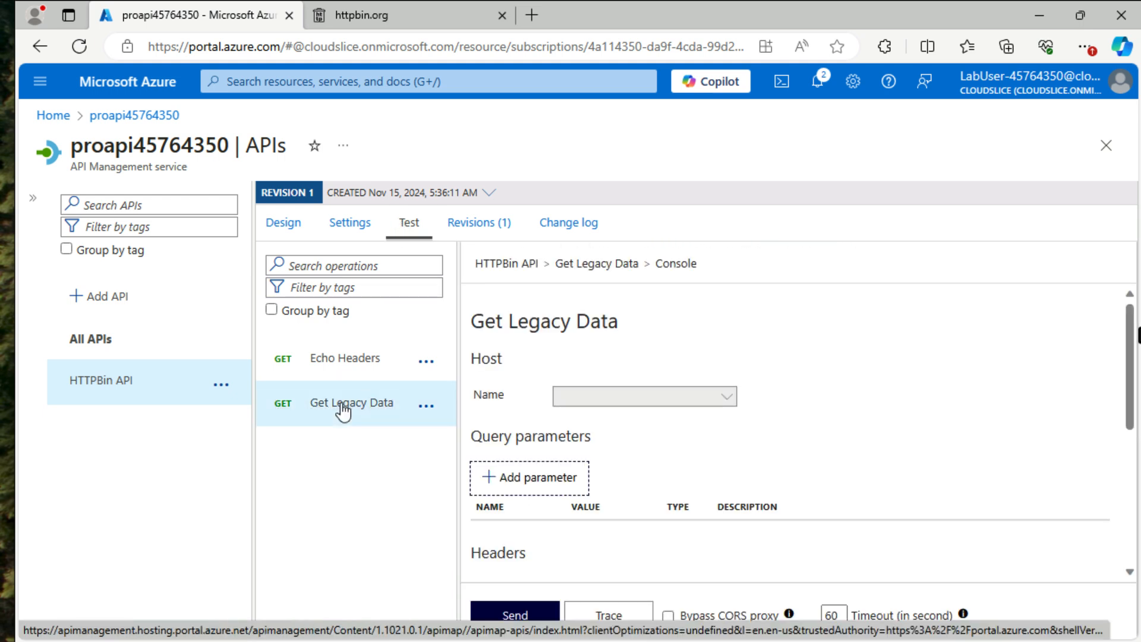
pyautogui.scroll(-2, 845, 466)
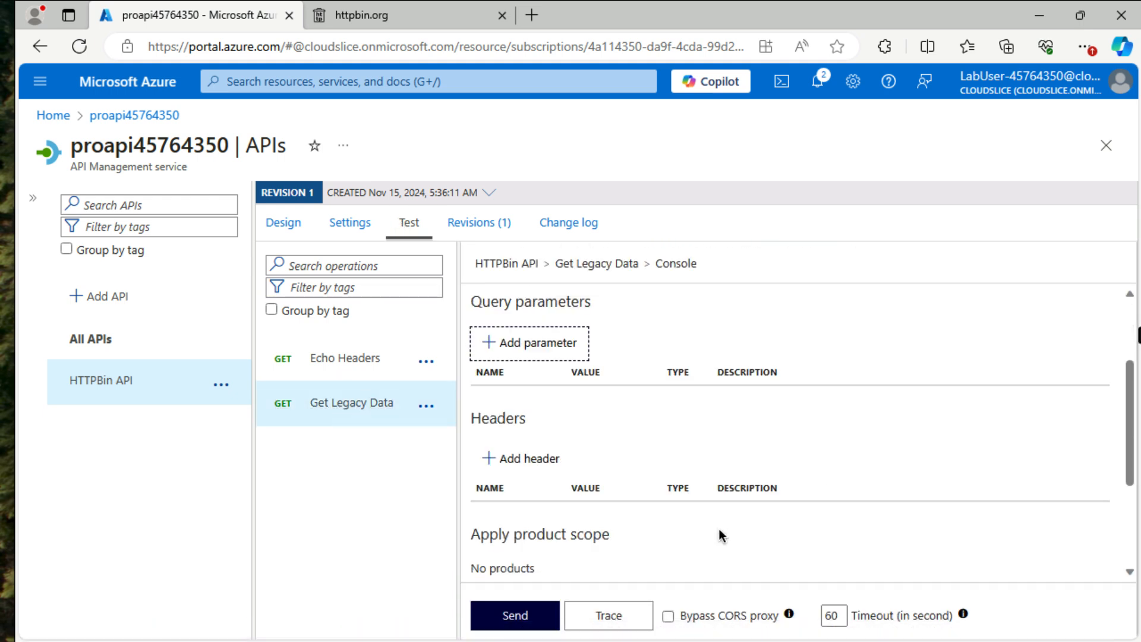
pyautogui.click(516, 615)
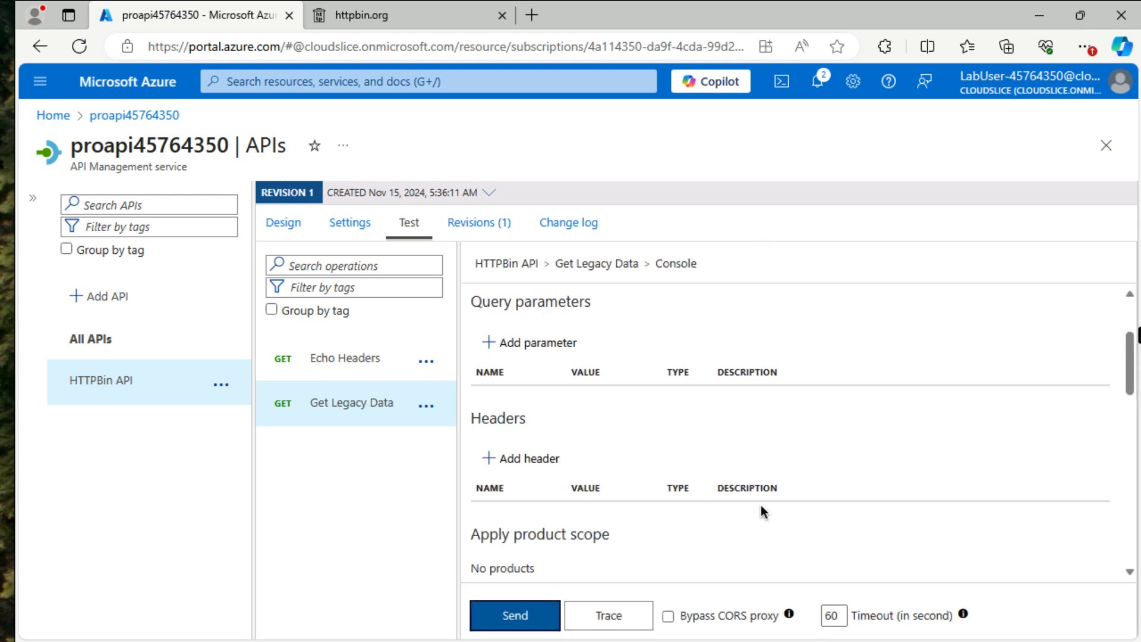
pyautogui.scroll(-2, 760, 505)
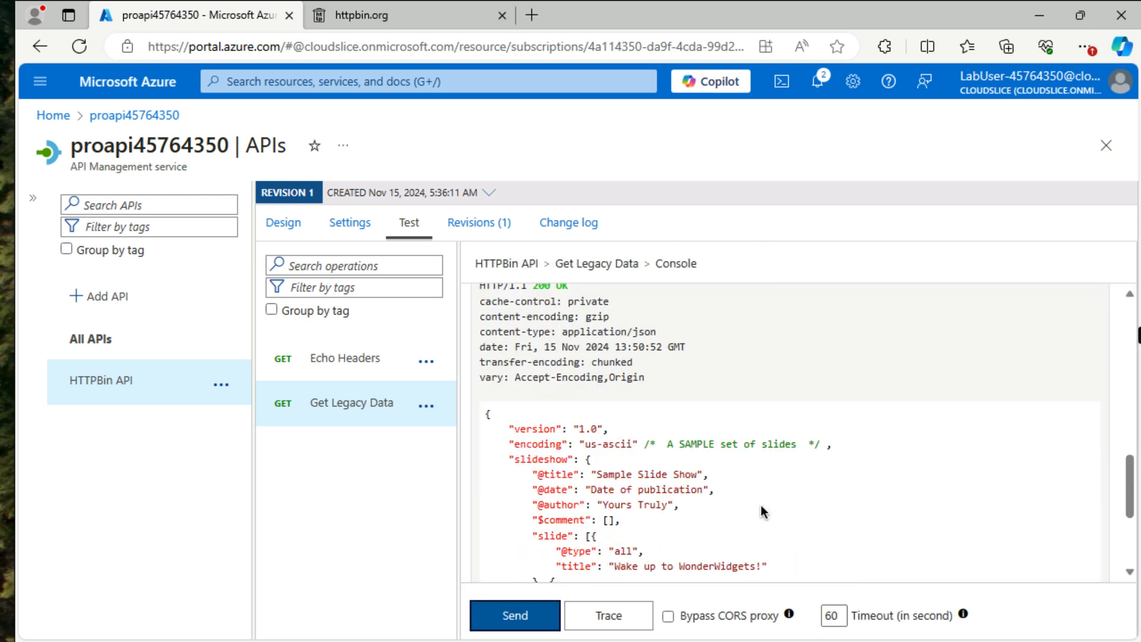
pyautogui.scroll(-1, 760, 504)
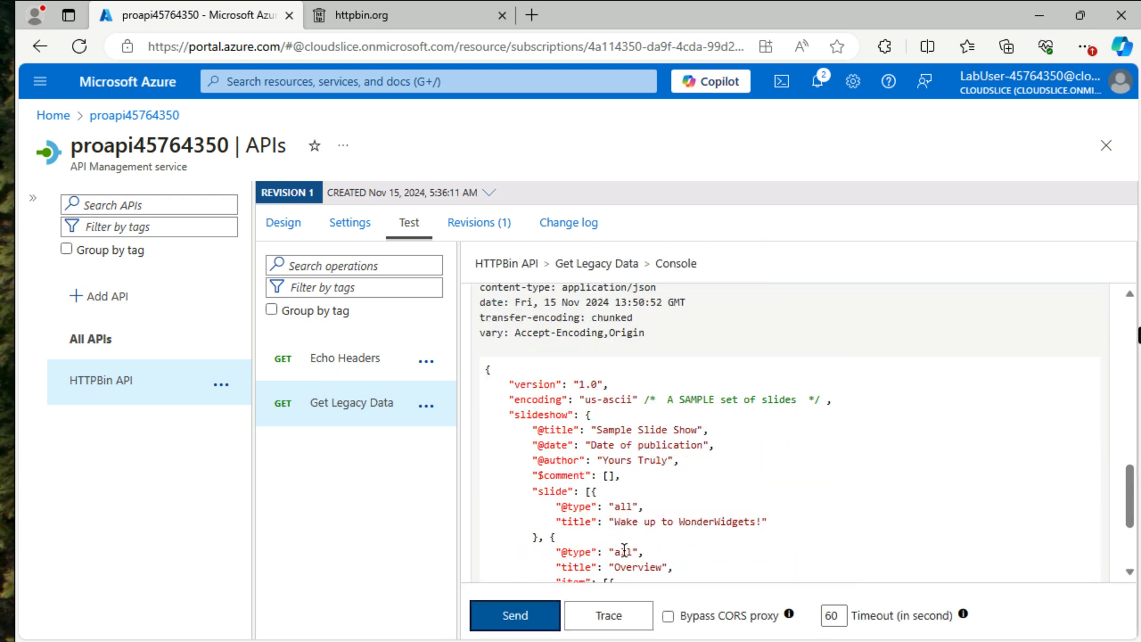
pyautogui.scroll(-3, 624, 549)
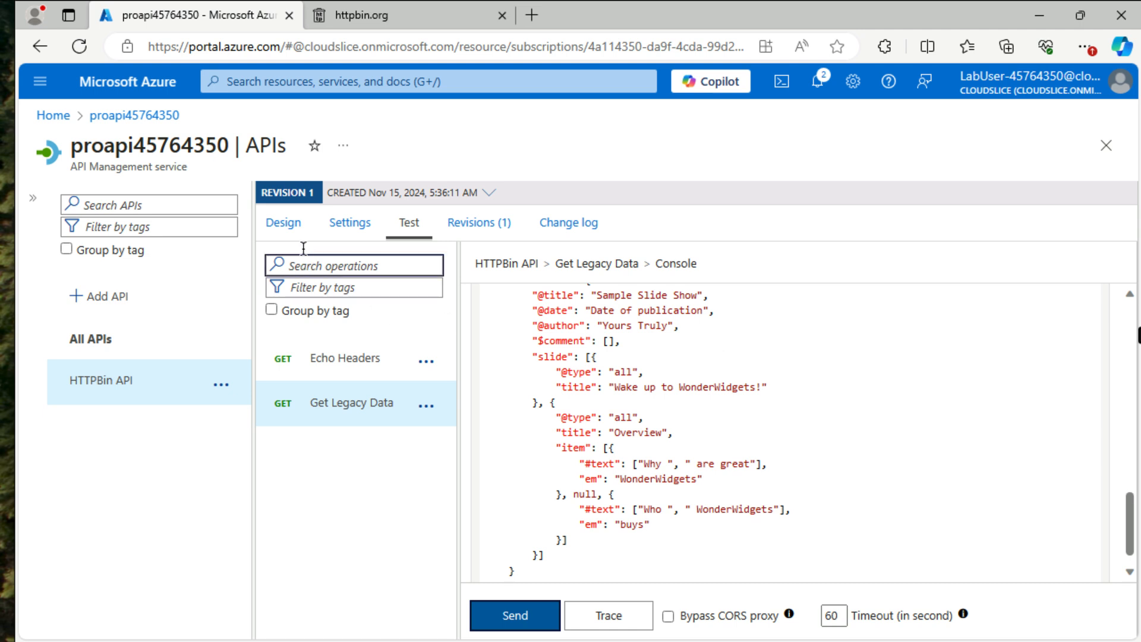
# Add and save a GET operation with display name Modify Status Code and URL /status/404 in the HTTPBin API.
pyautogui.click(291, 229)
pyautogui.click(334, 359)
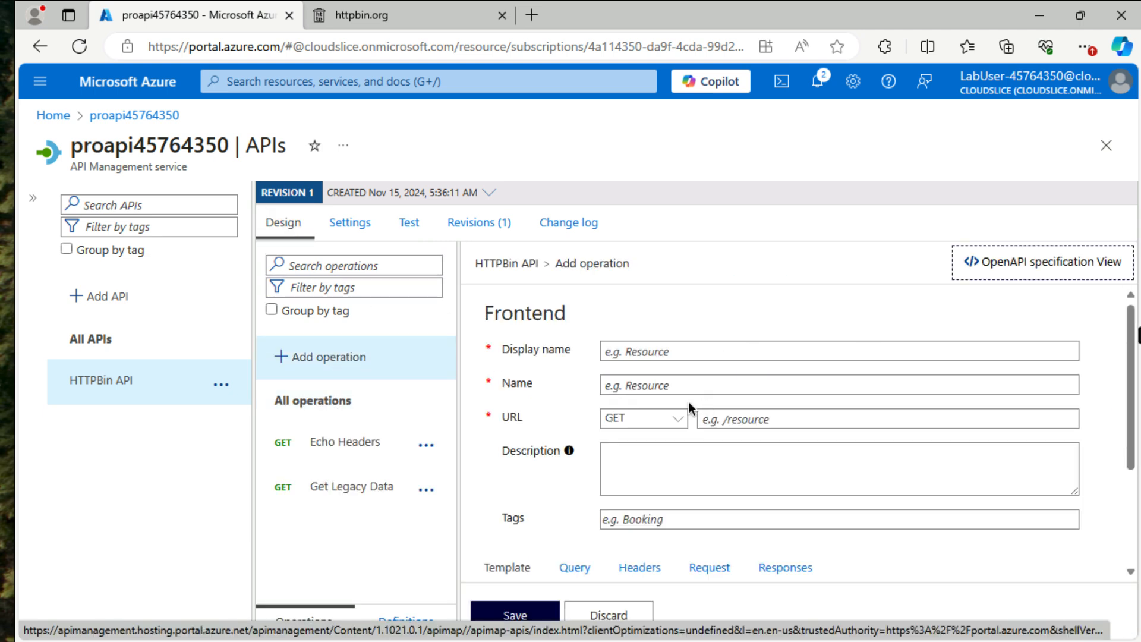
pyautogui.click(636, 352)
pyautogui.write('Mod')
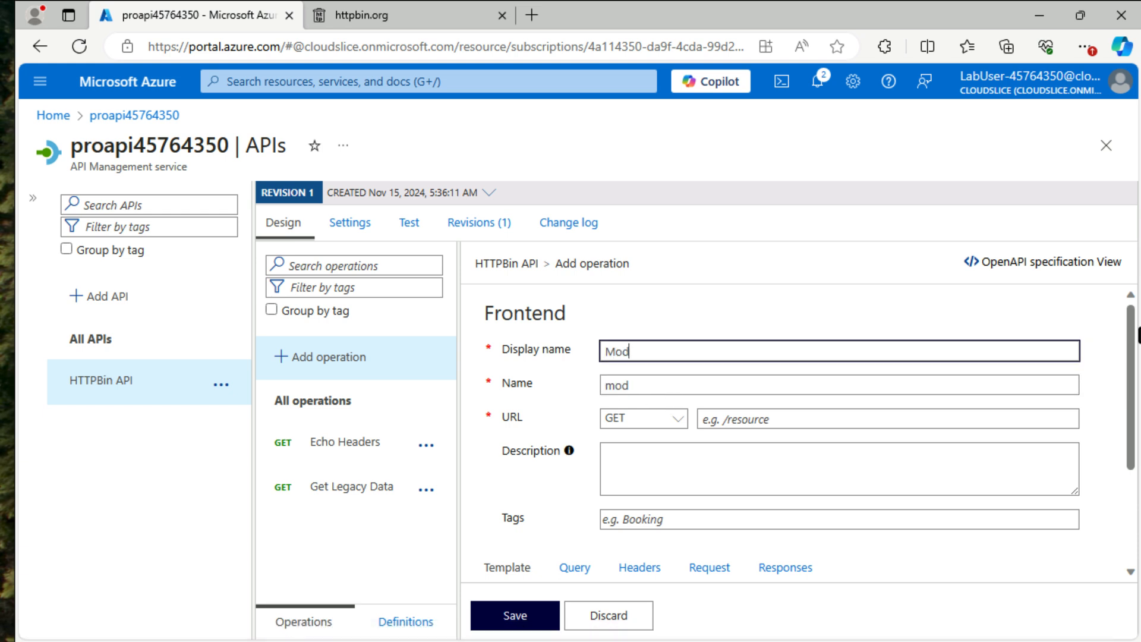
pyautogui.write('ify Status Code')
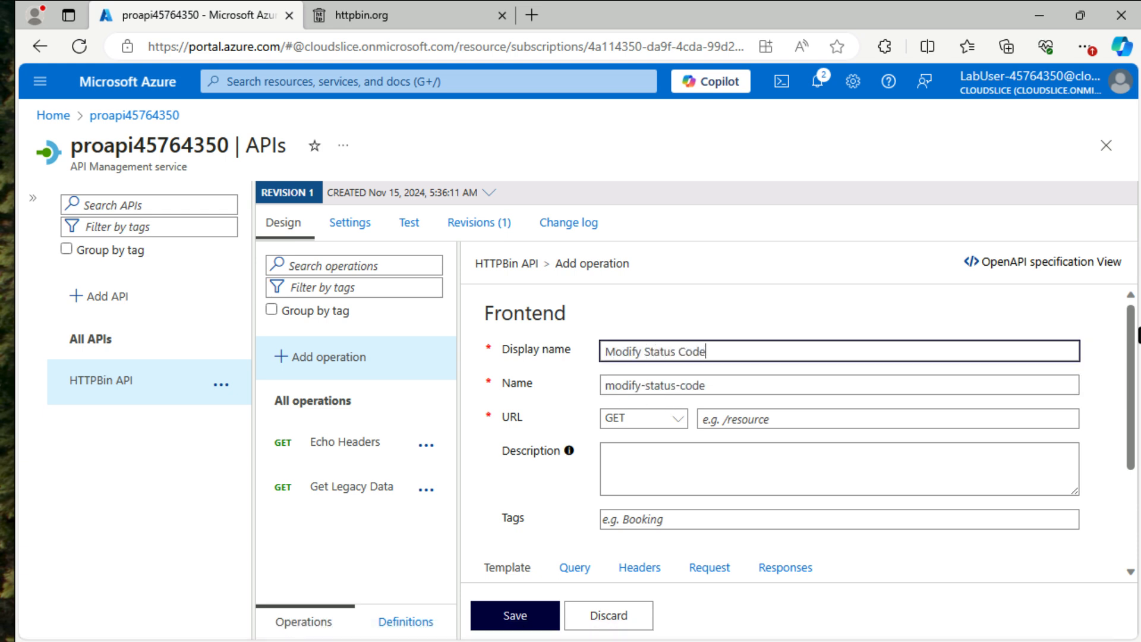
pyautogui.click(773, 419)
pyautogui.click(772, 420)
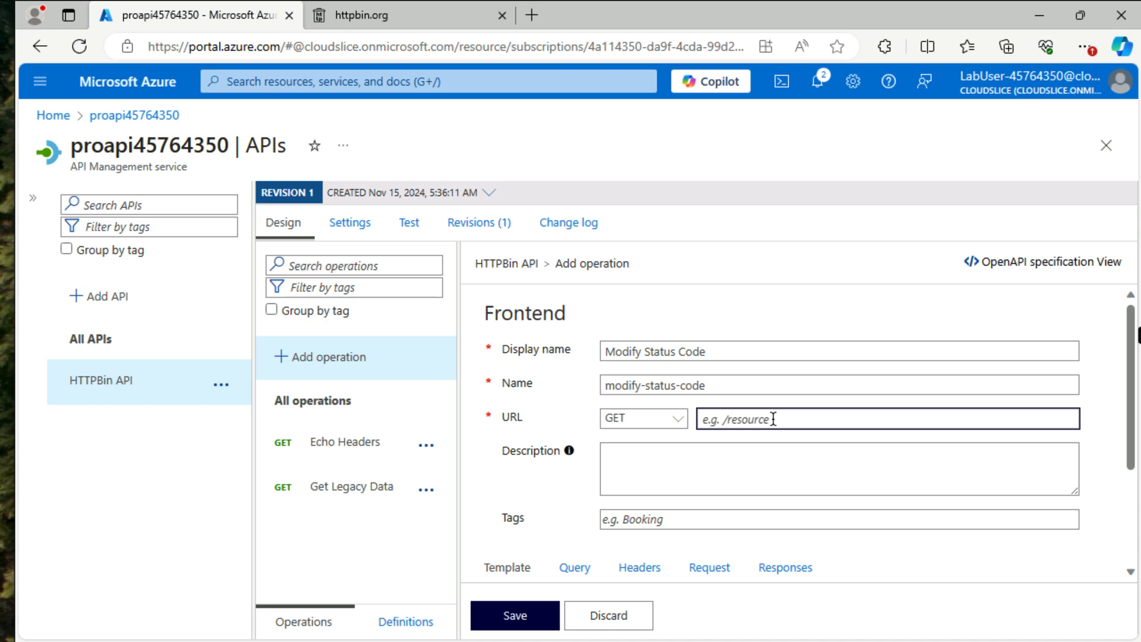
pyautogui.write('/status/404')
pyautogui.click(512, 615)
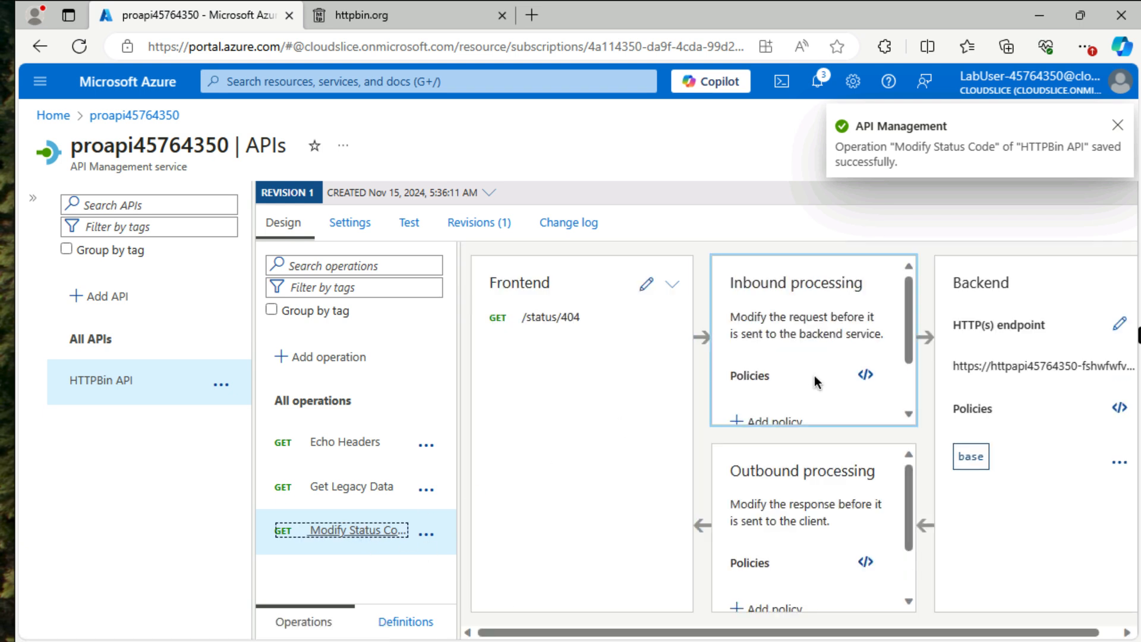
# Add a Rewrite URL inbound policy to the Modify Status Code operation with backend /status/200, and save it.
pyautogui.scroll(-1, 817, 382)
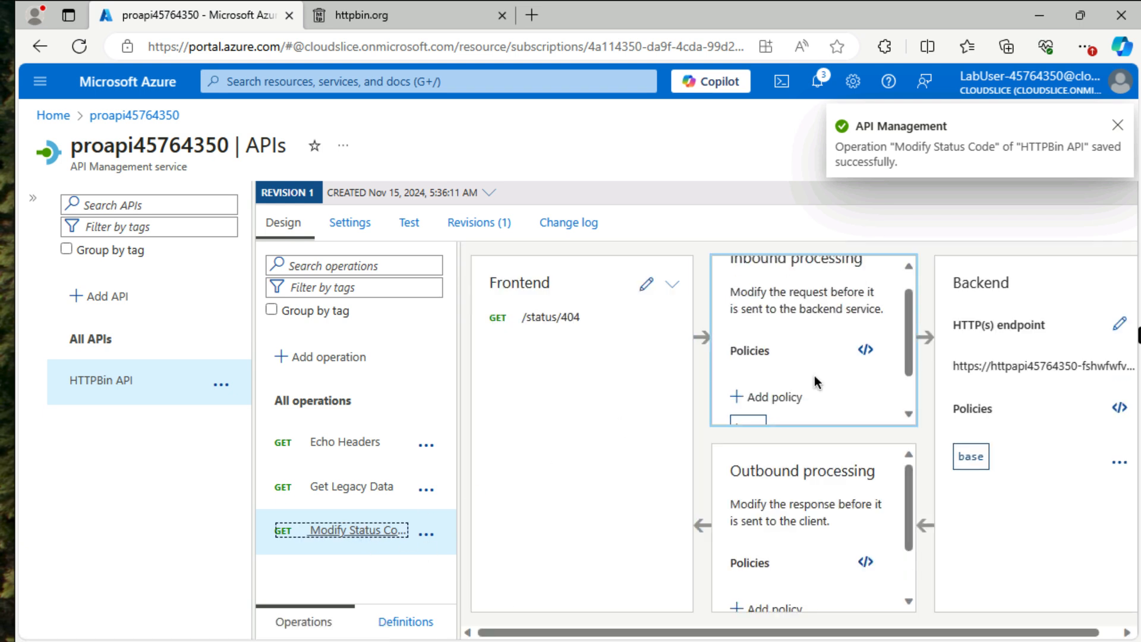
pyautogui.click(760, 398)
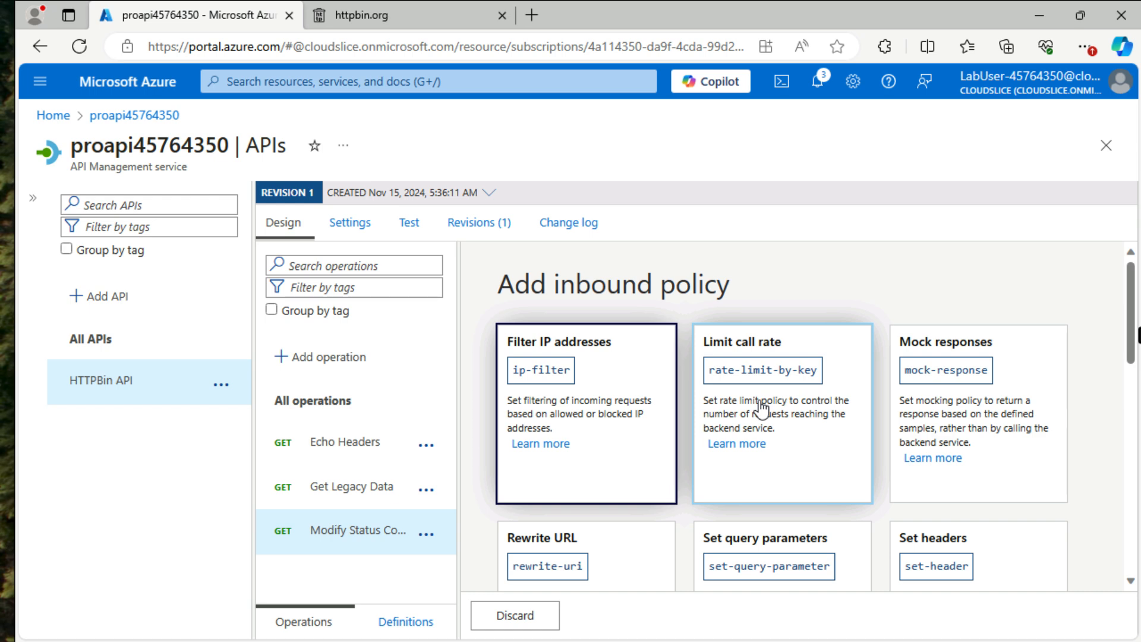
pyautogui.scroll(-2, 725, 445)
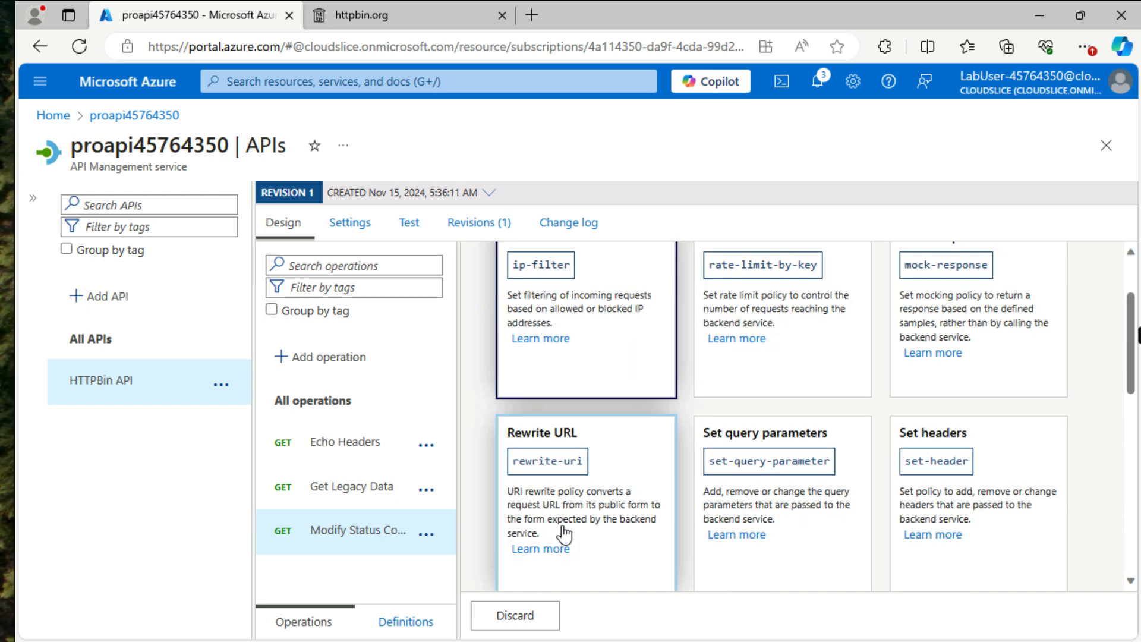
pyautogui.click(563, 466)
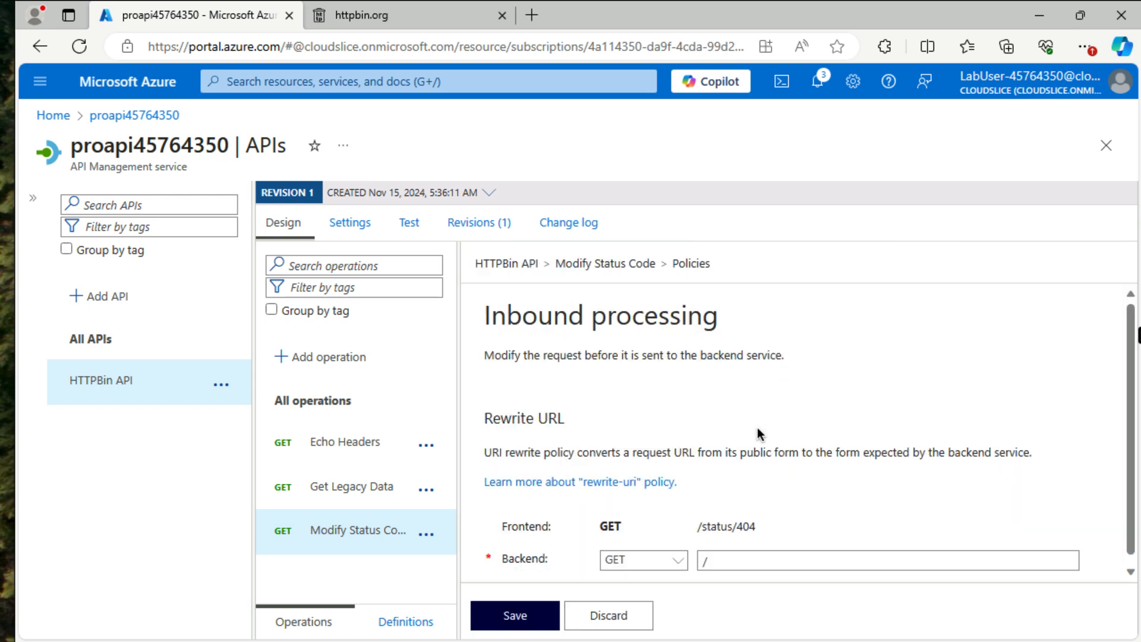
pyautogui.click(731, 554)
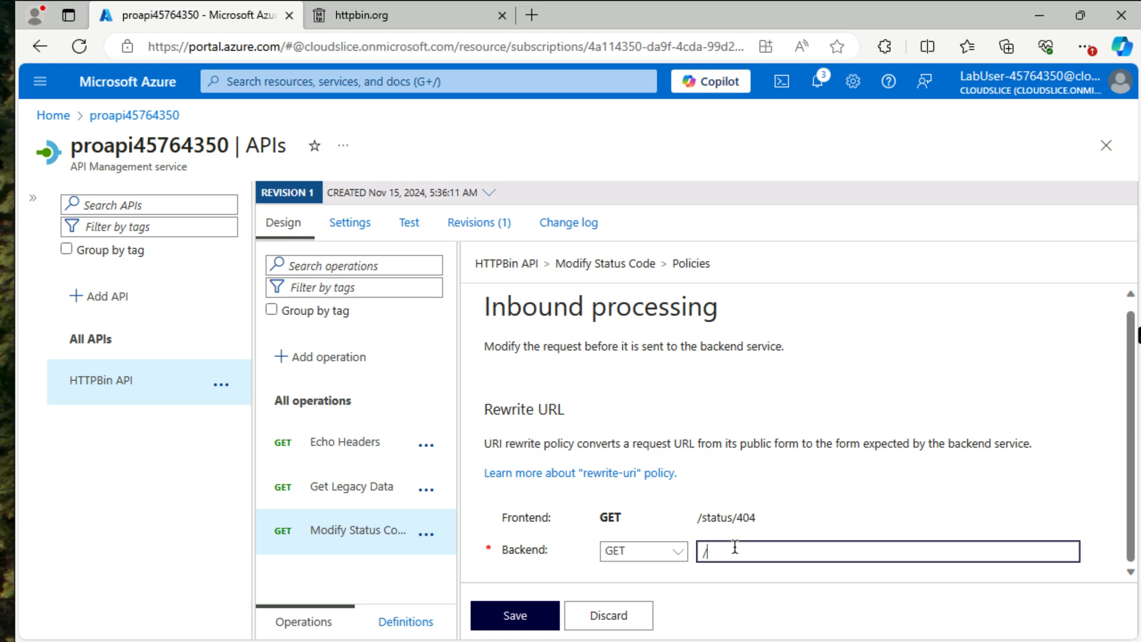
pyautogui.write('status/200')
pyautogui.click(541, 612)
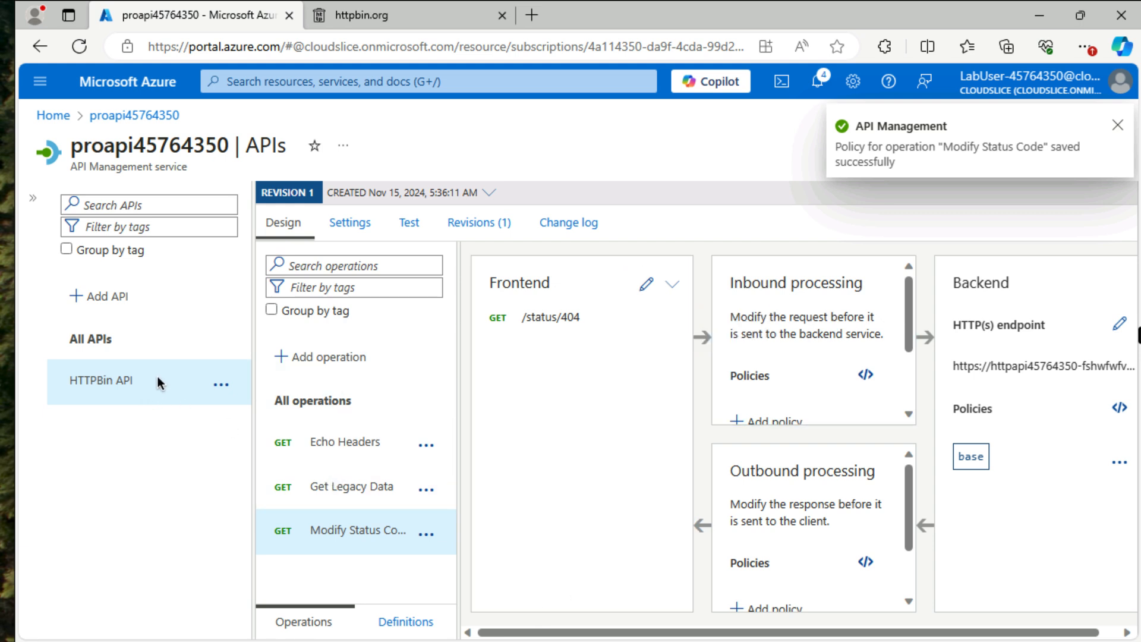
# Send a test request to the Modify Status Code operation and highlight the status line in the HTTP response message.
pyautogui.click(410, 225)
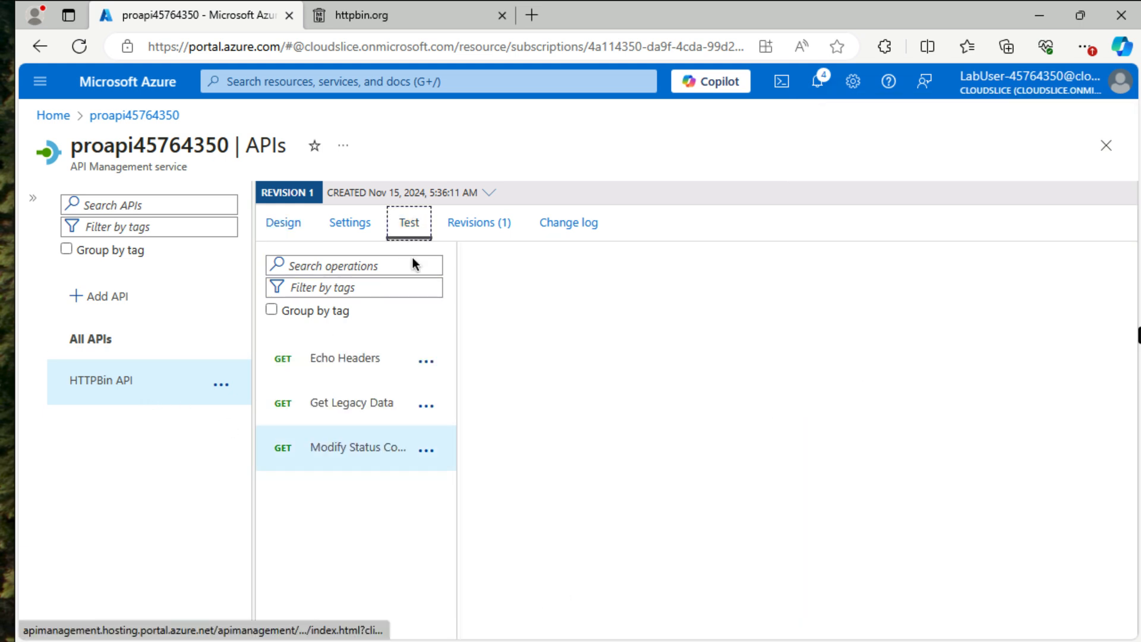
pyautogui.click(348, 368)
pyautogui.click(351, 449)
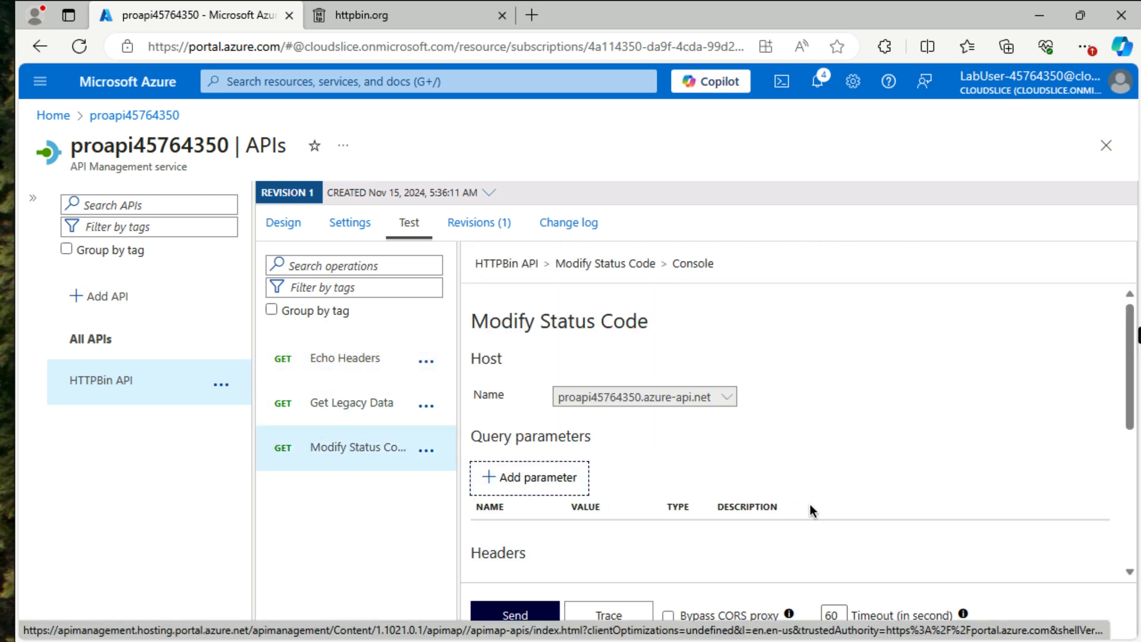
pyautogui.scroll(-3, 811, 504)
pyautogui.click(537, 612)
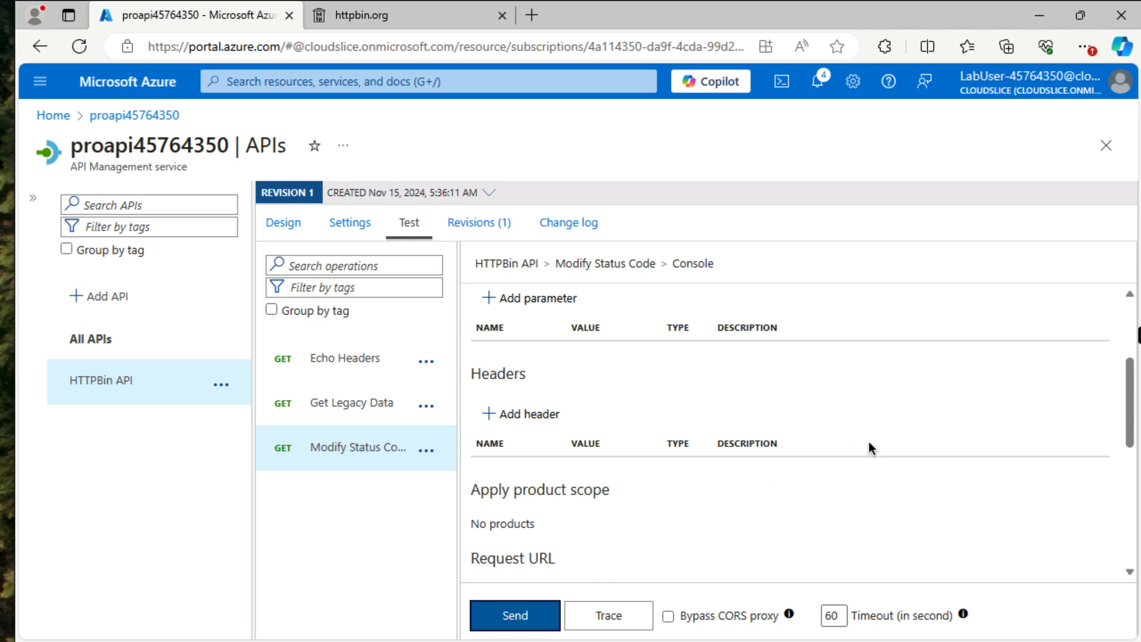
pyautogui.scroll(-1, 869, 442)
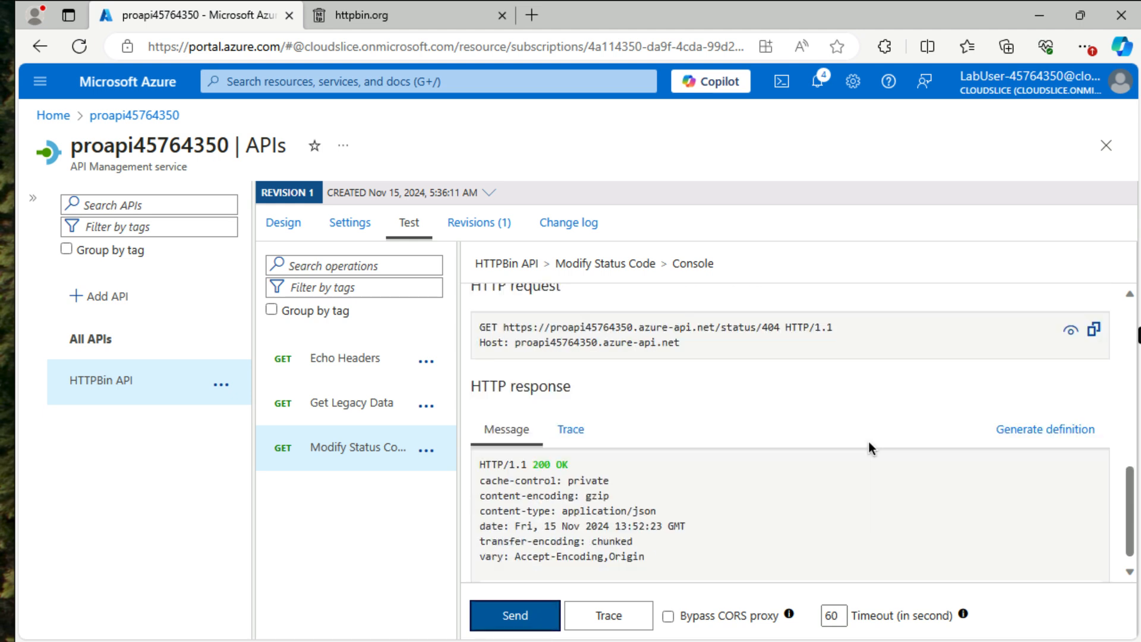
pyautogui.scroll(-1, 596, 486)
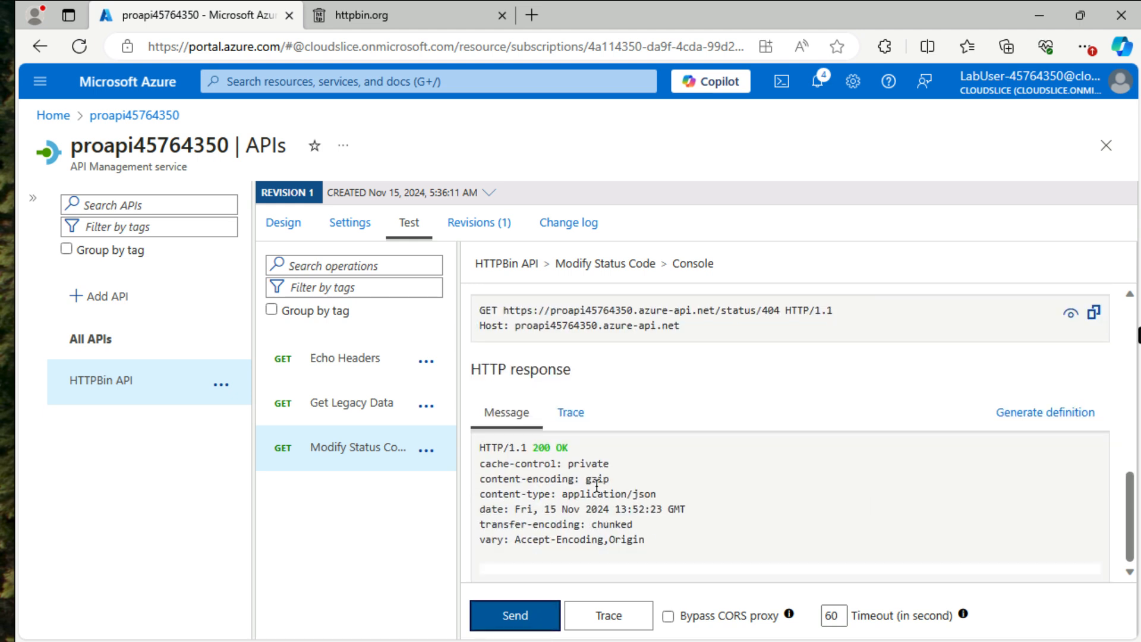
pyautogui.moveTo(479, 447); pyautogui.dragTo(581, 444)
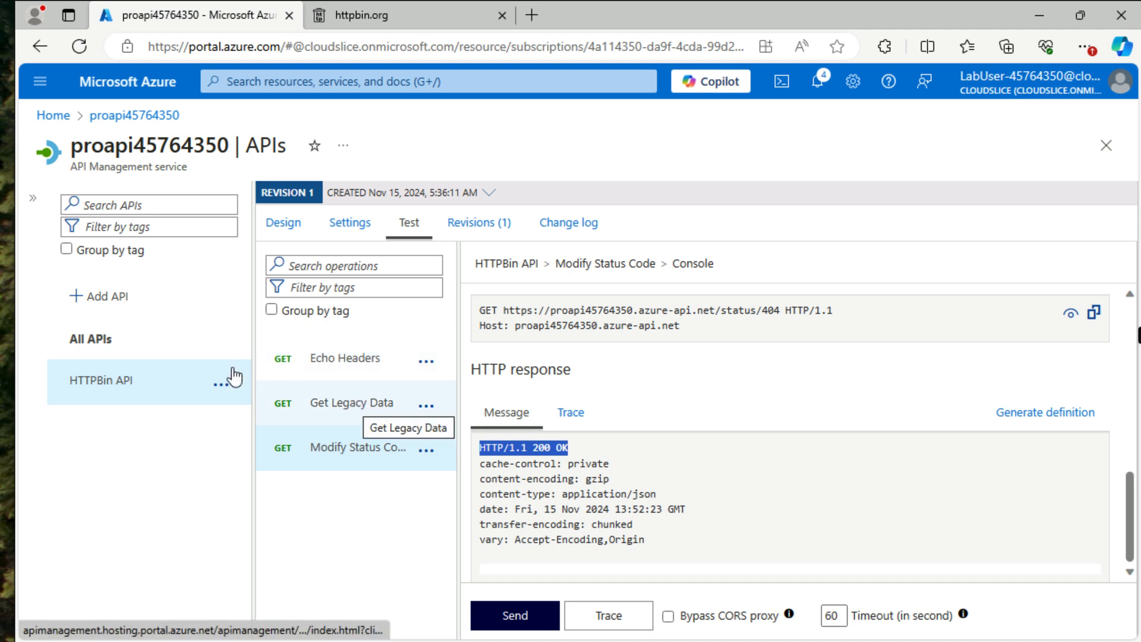
# Review the HTTPBin API's design overview and open the test console for the Get Legacy Data operation.
pyautogui.click(101, 392)
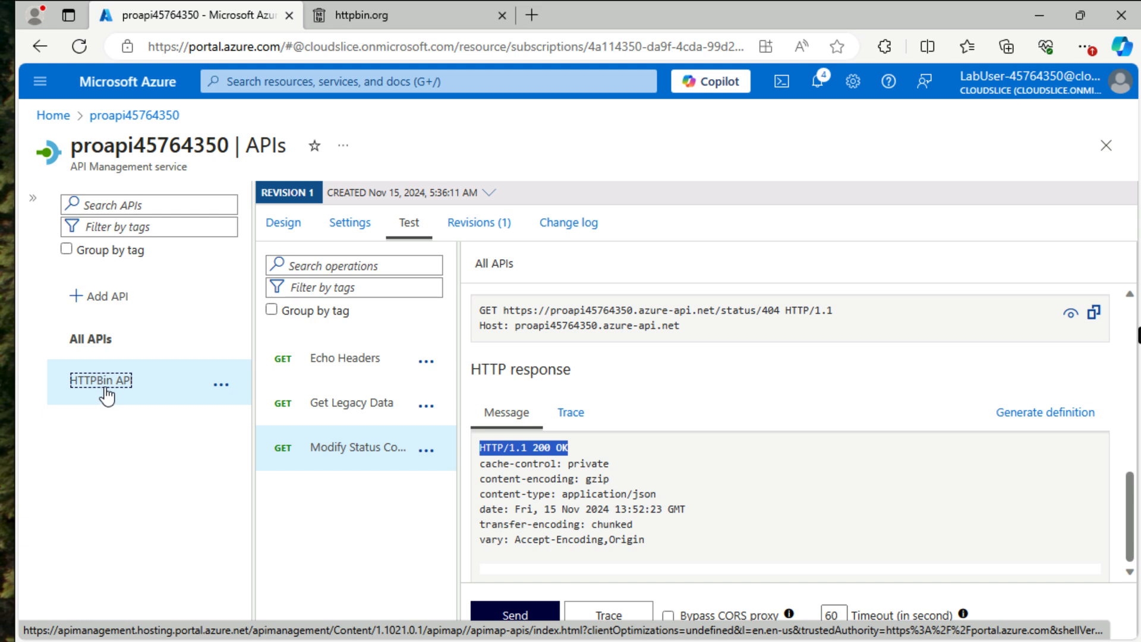
pyautogui.click(281, 225)
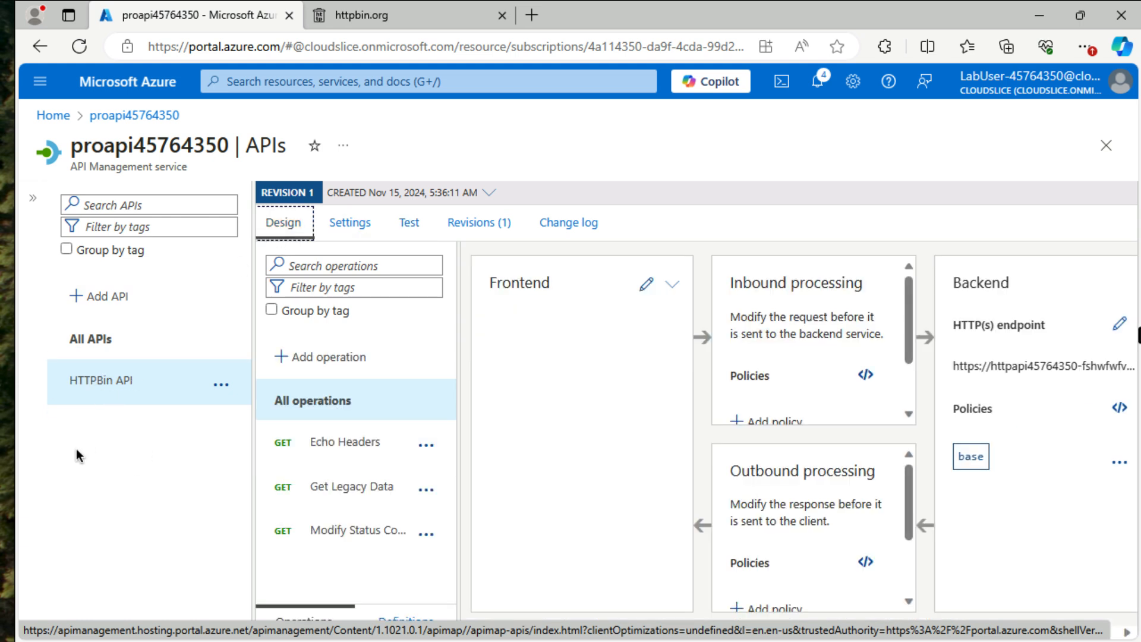
pyautogui.click(419, 222)
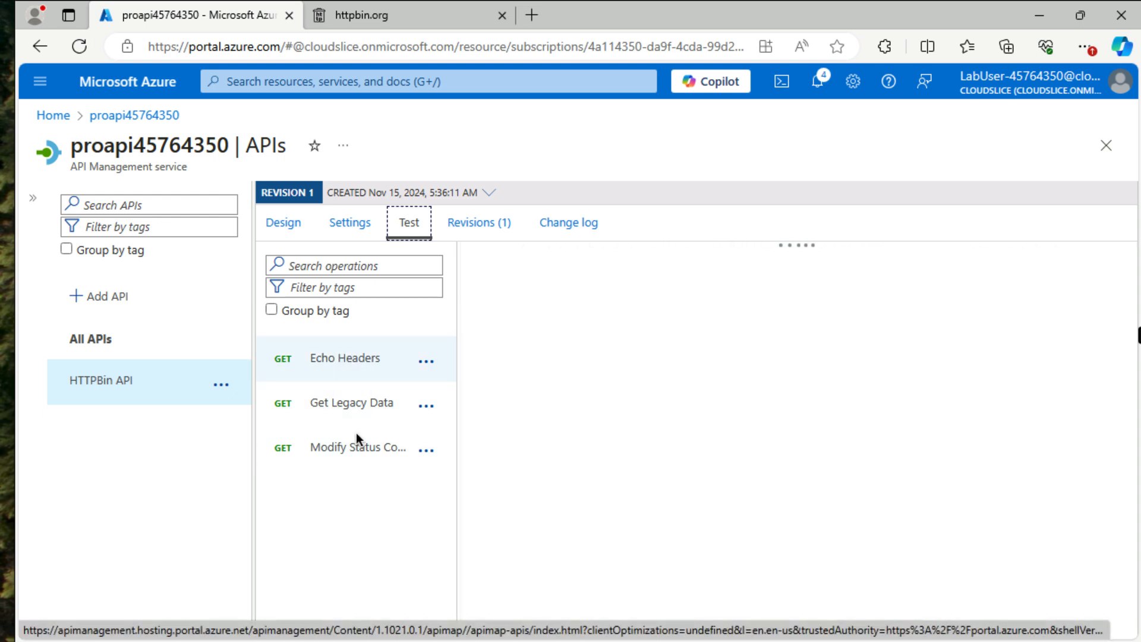
pyautogui.click(359, 408)
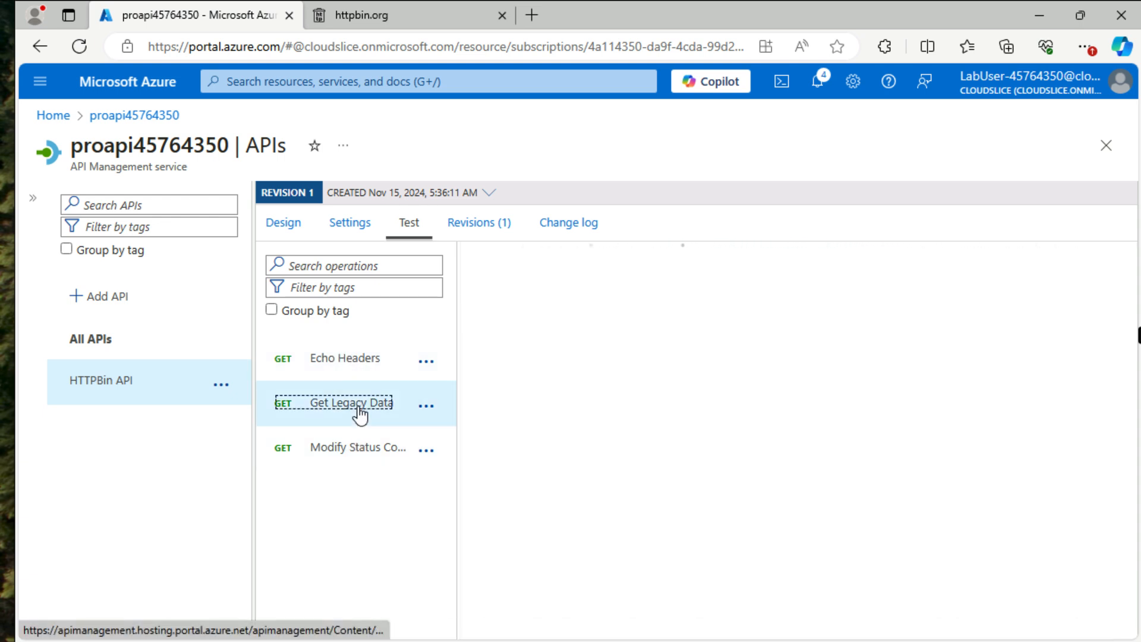